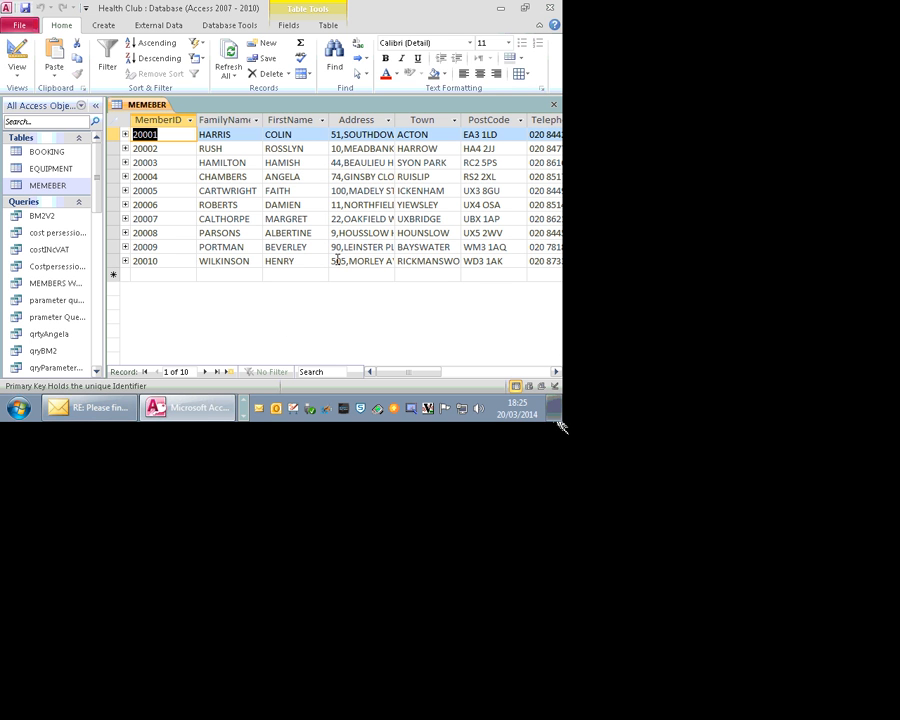
# Create a new query in design view with the MEMEBER, BOOKING and EQUIPMENT tables added
pyautogui.click(265, 261)
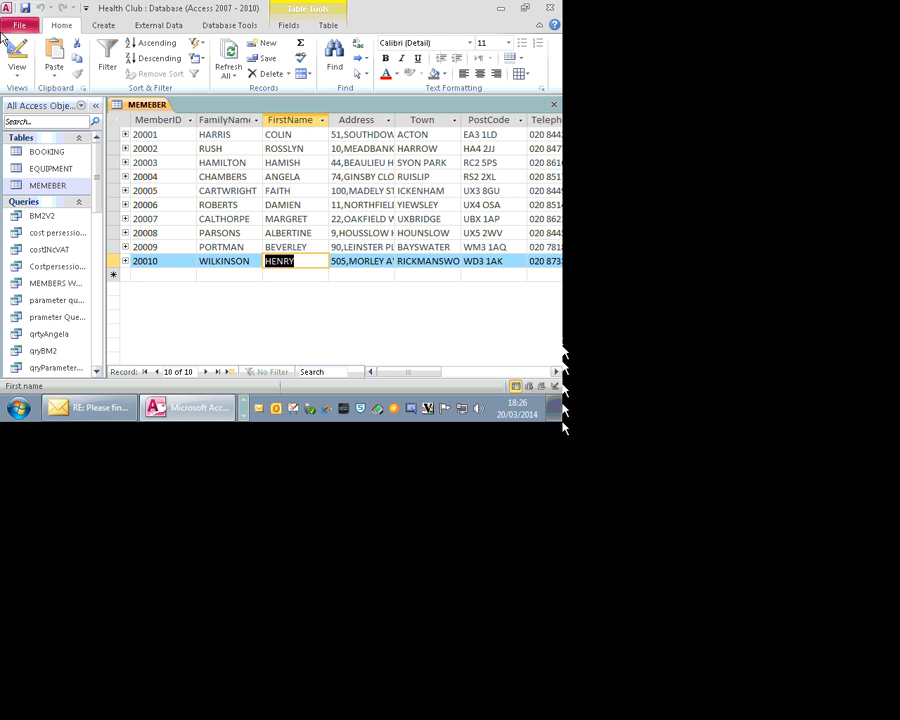
pyautogui.click(104, 25)
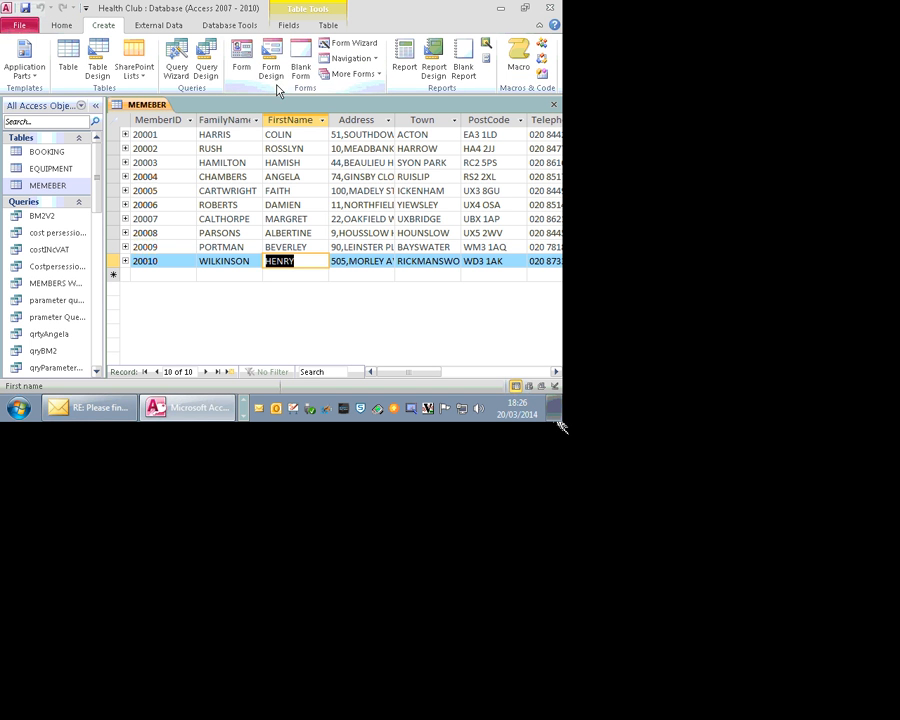
pyautogui.click(216, 78)
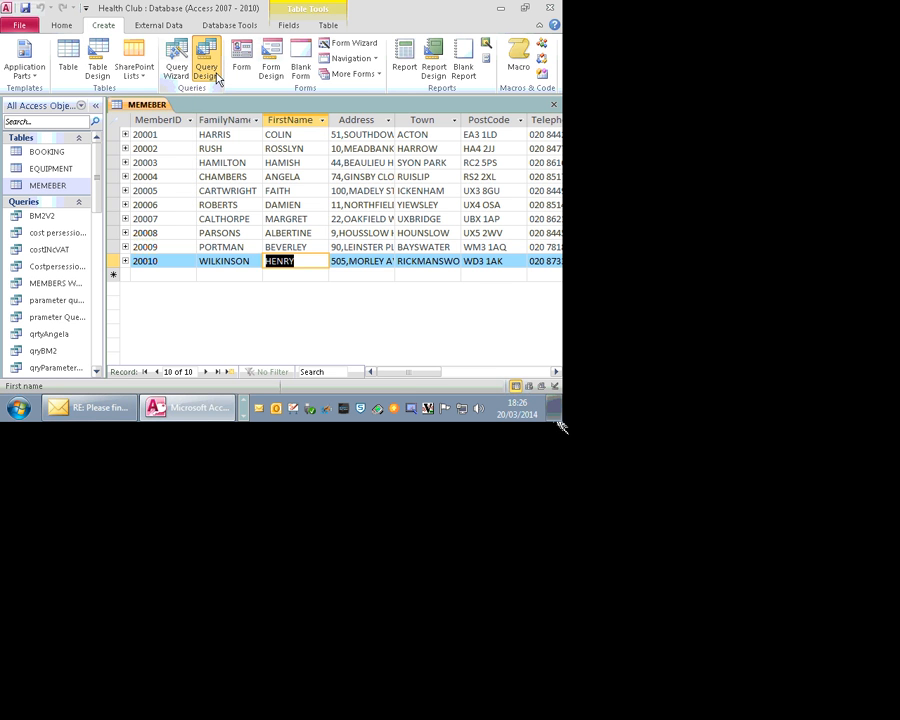
pyautogui.moveTo(294, 197); pyautogui.dragTo(297, 53)
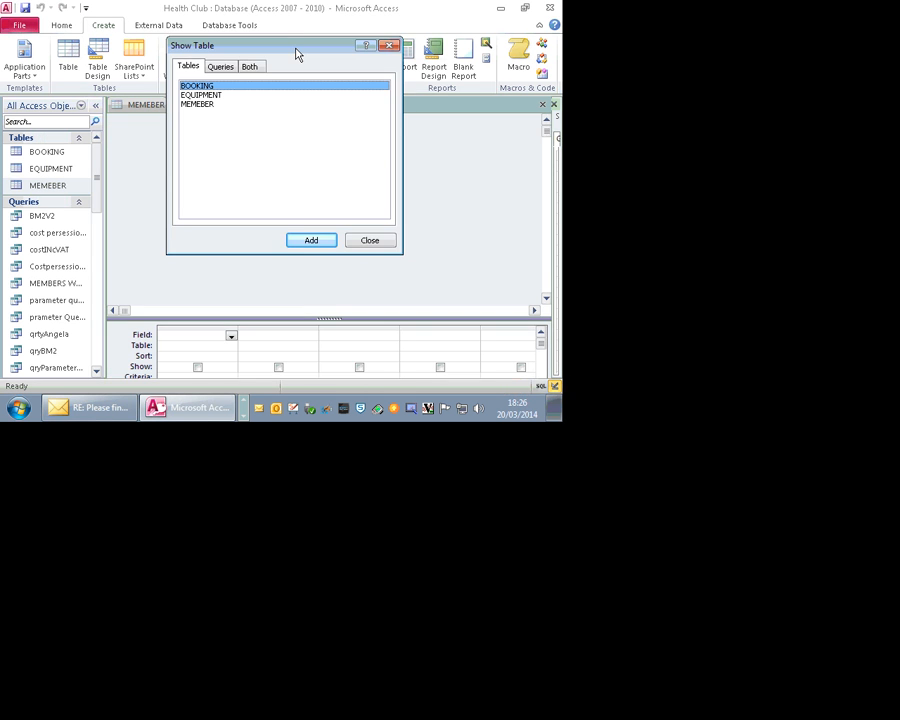
pyautogui.click(213, 105)
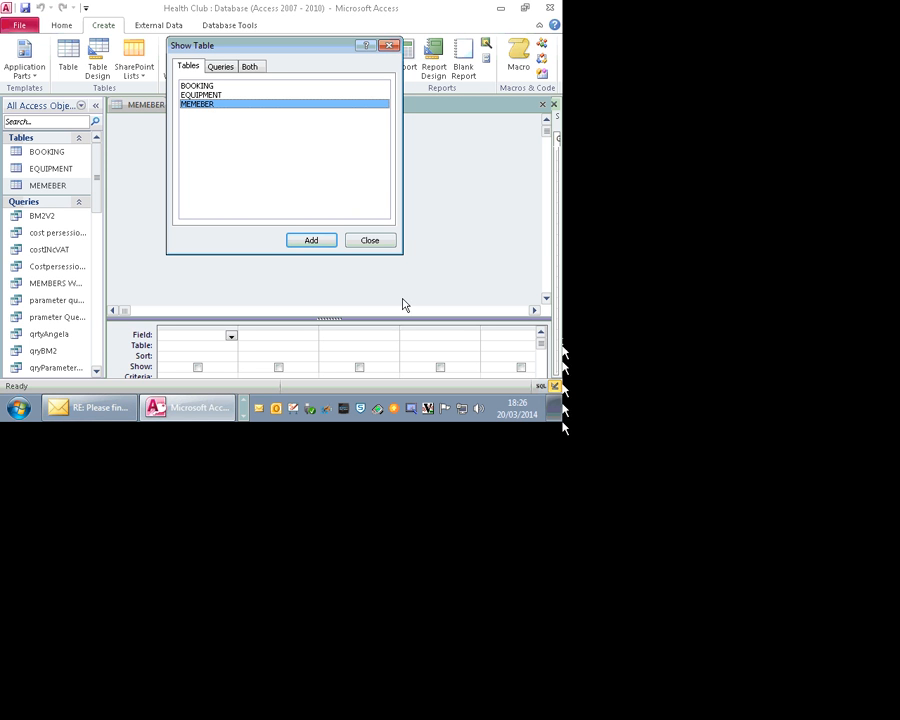
pyautogui.click(320, 243)
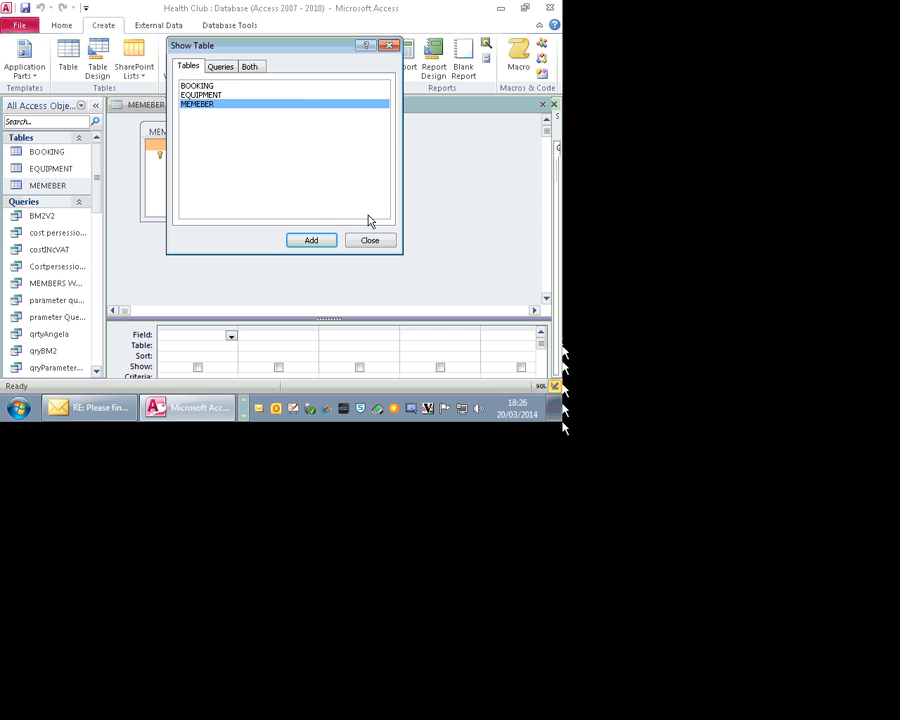
pyautogui.click(277, 86)
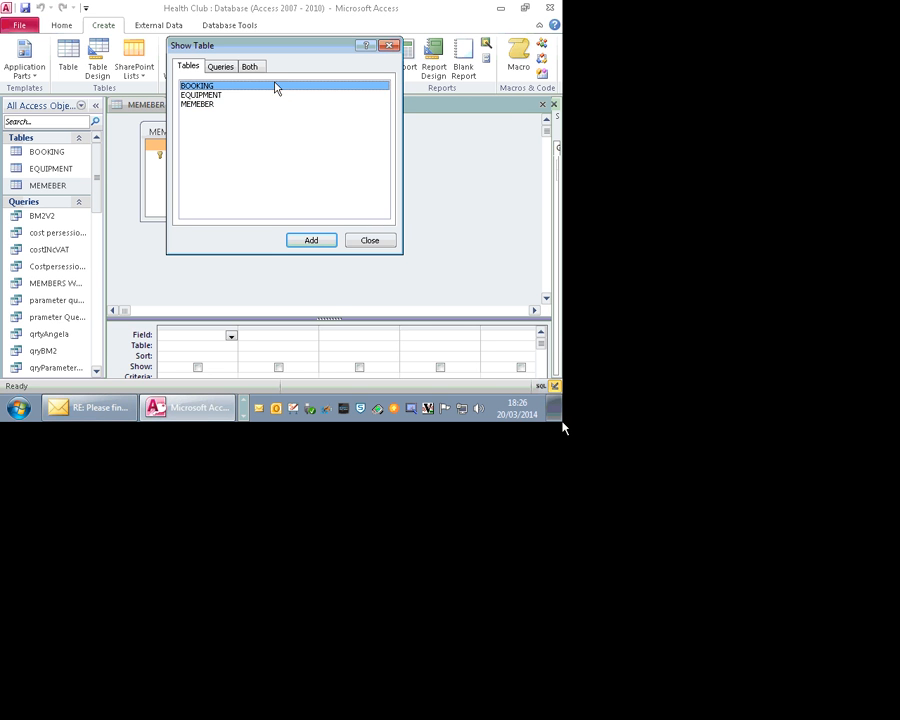
pyautogui.click(212, 95)
pyautogui.click(298, 240)
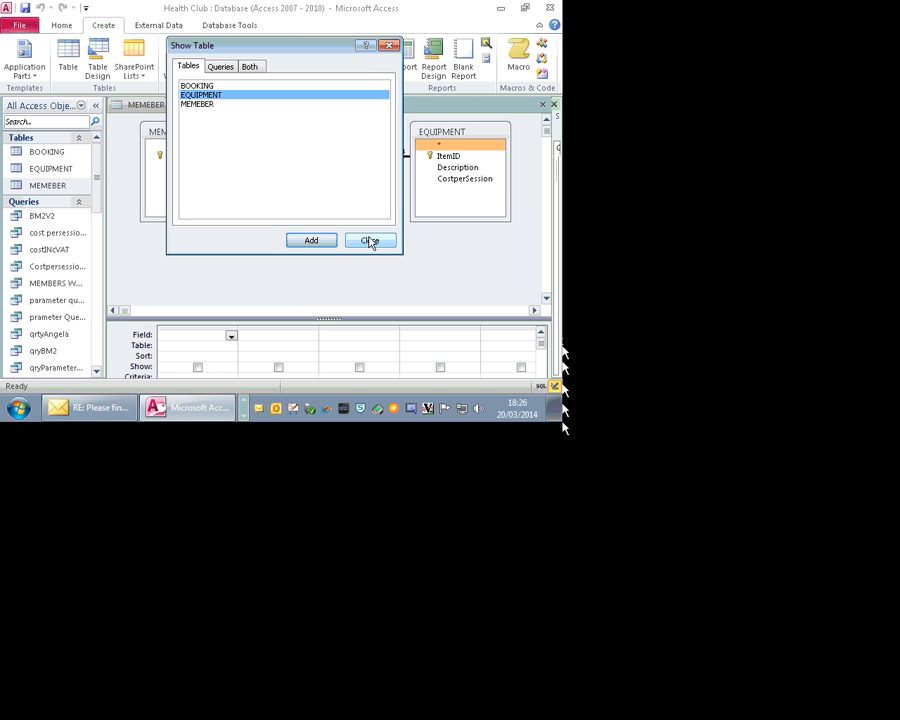
pyautogui.click(368, 241)
# Lengthen the MEMEBER field list and add its MemberID, FirstName and FamilyName fields to the query
pyautogui.moveTo(478, 138); pyautogui.dragTo(496, 145)
pyautogui.moveTo(200, 219); pyautogui.dragTo(197, 262)
pyautogui.moveTo(188, 157); pyautogui.dragTo(185, 336)
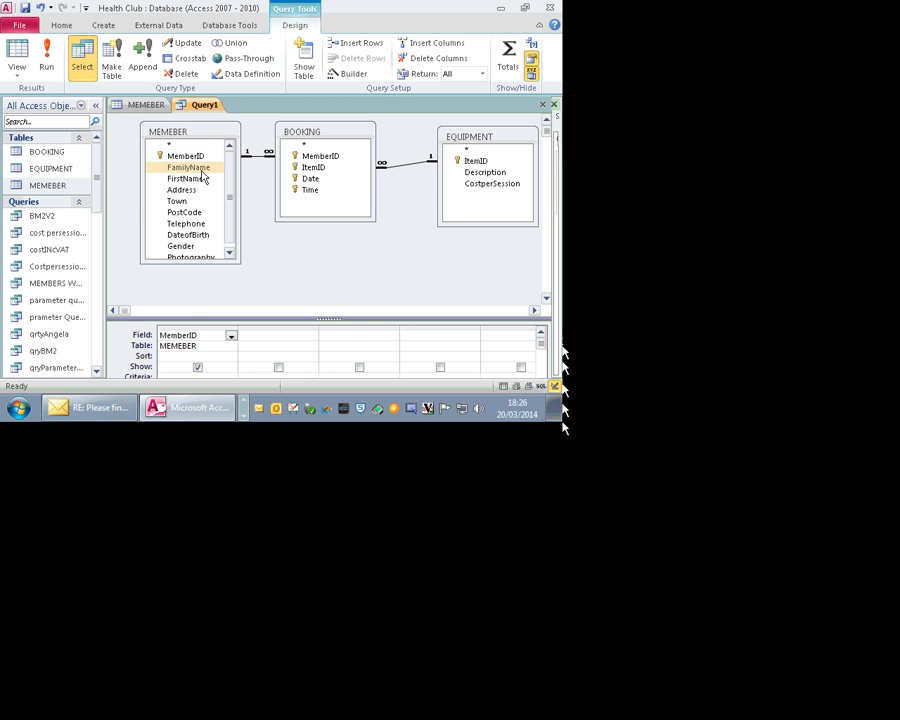
pyautogui.moveTo(196, 179); pyautogui.dragTo(270, 334)
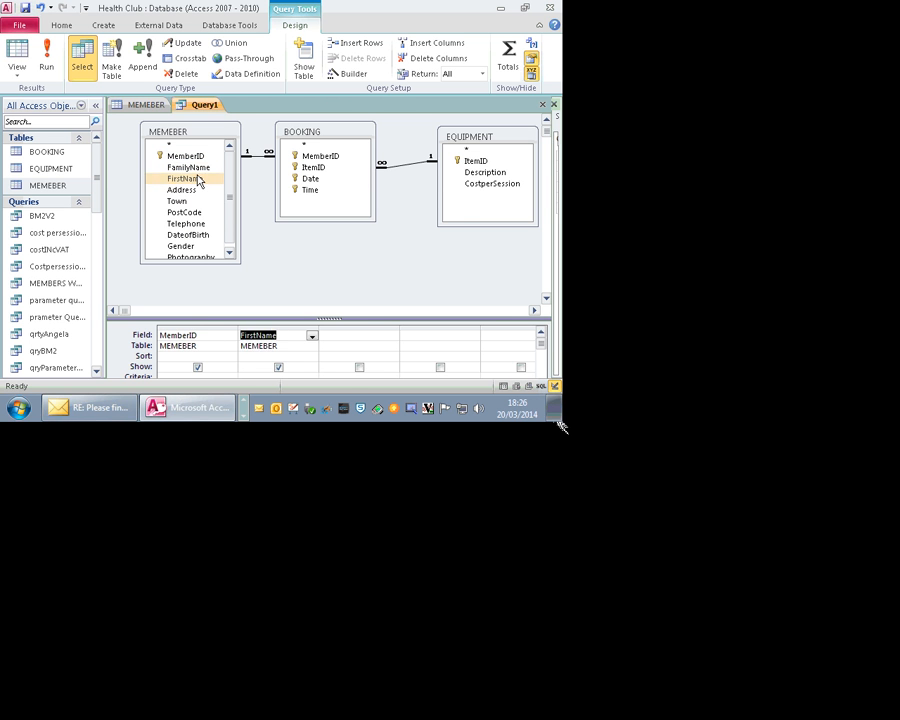
pyautogui.moveTo(190, 167); pyautogui.dragTo(360, 336)
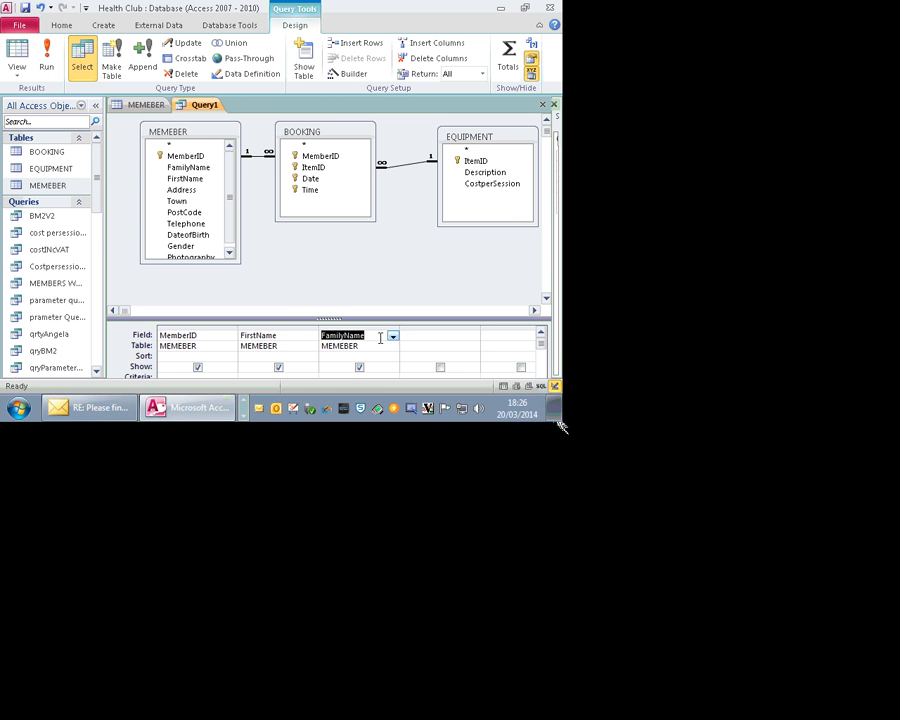
# Add ItemID from BOOKING and Description and CostperSession from EQUIPMENT to the query
pyautogui.click(441, 334)
pyautogui.click(318, 167)
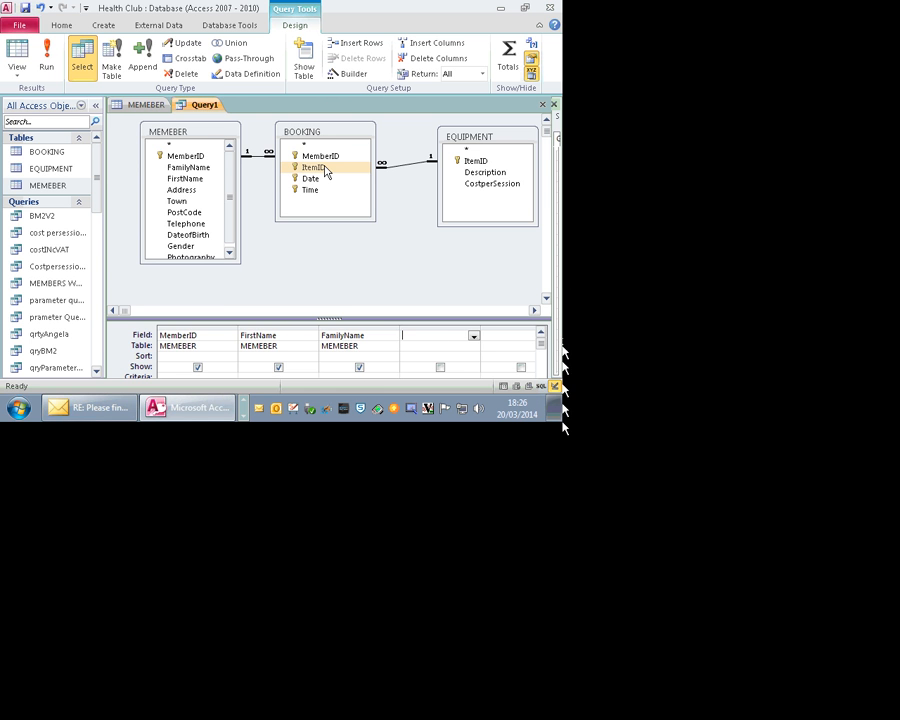
pyautogui.moveTo(324, 172); pyautogui.dragTo(438, 337)
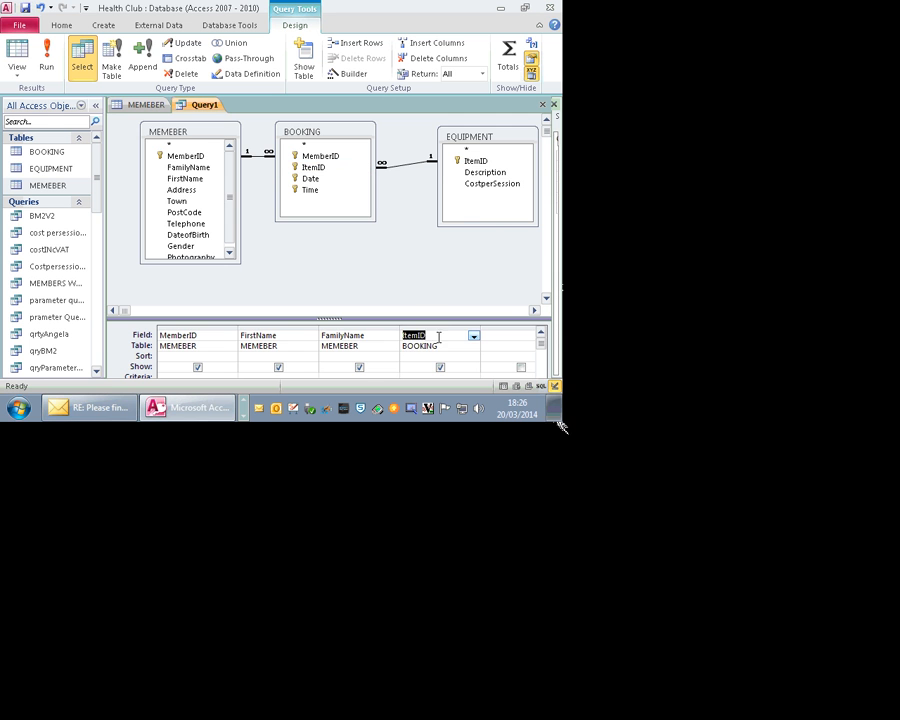
pyautogui.moveTo(483, 178); pyautogui.dragTo(500, 338)
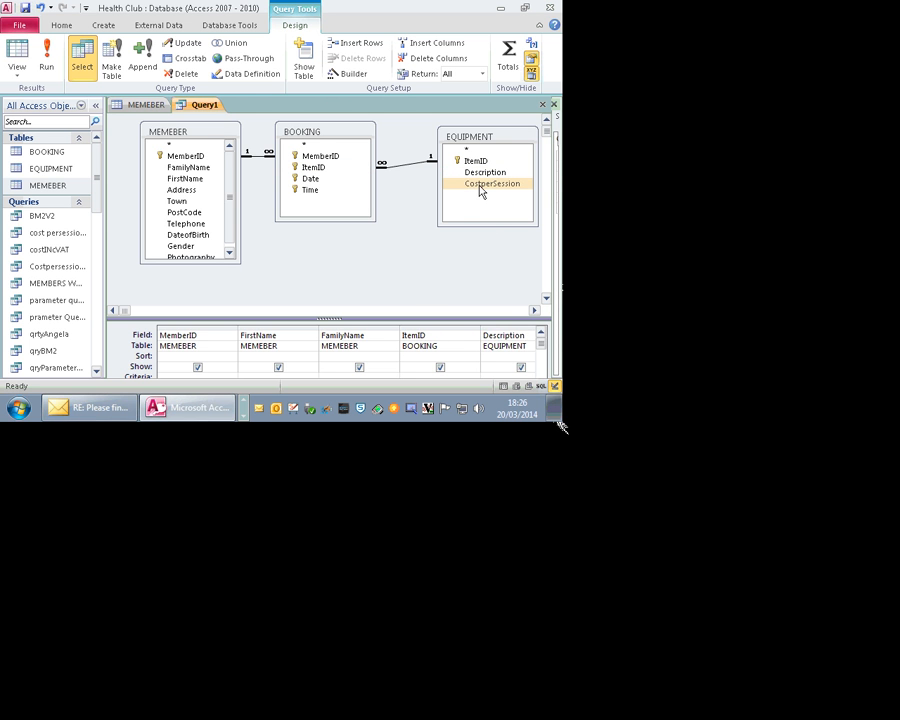
pyautogui.moveTo(480, 190); pyautogui.dragTo(505, 336)
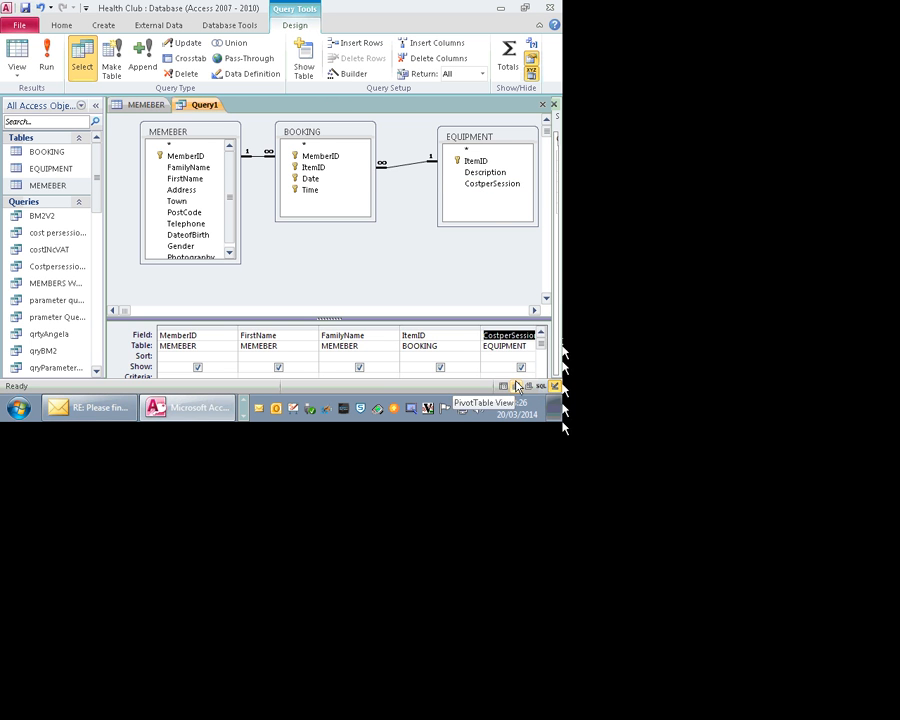
# Exclude FamilyName from the displayed query fields and collapse the database object list to widen the design area
pyautogui.click(380, 369)
pyautogui.click(360, 367)
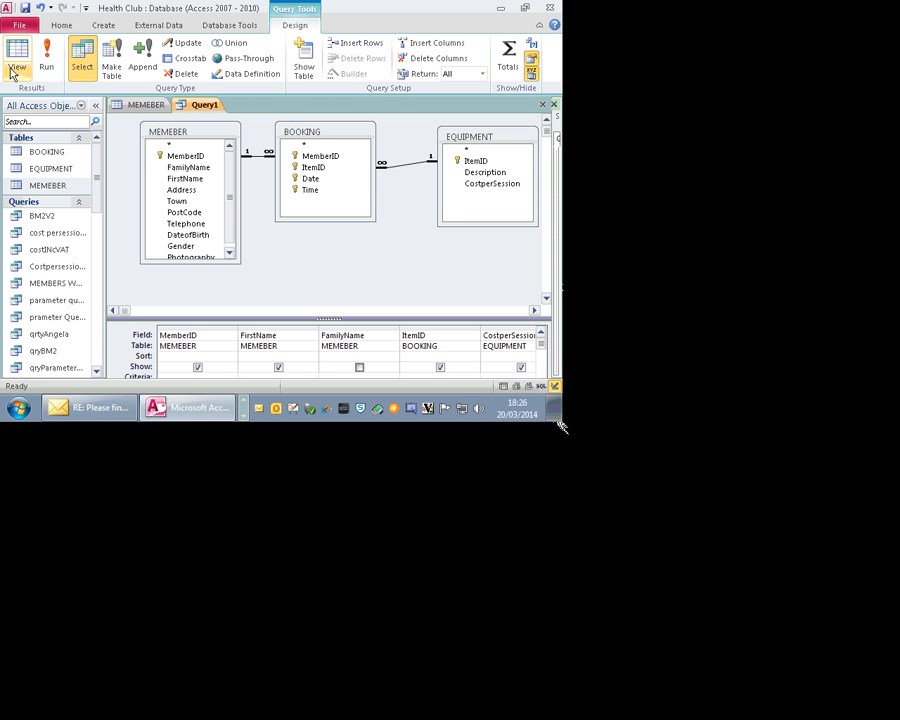
pyautogui.click(96, 105)
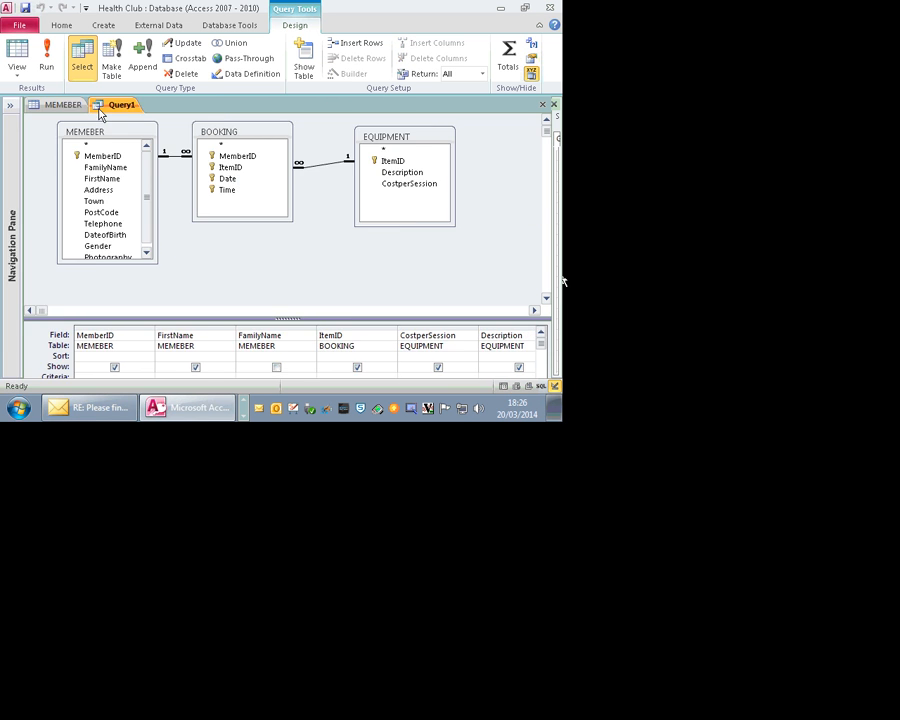
# Delete the CostperSession column from the query design grid
pyautogui.click(437, 327)
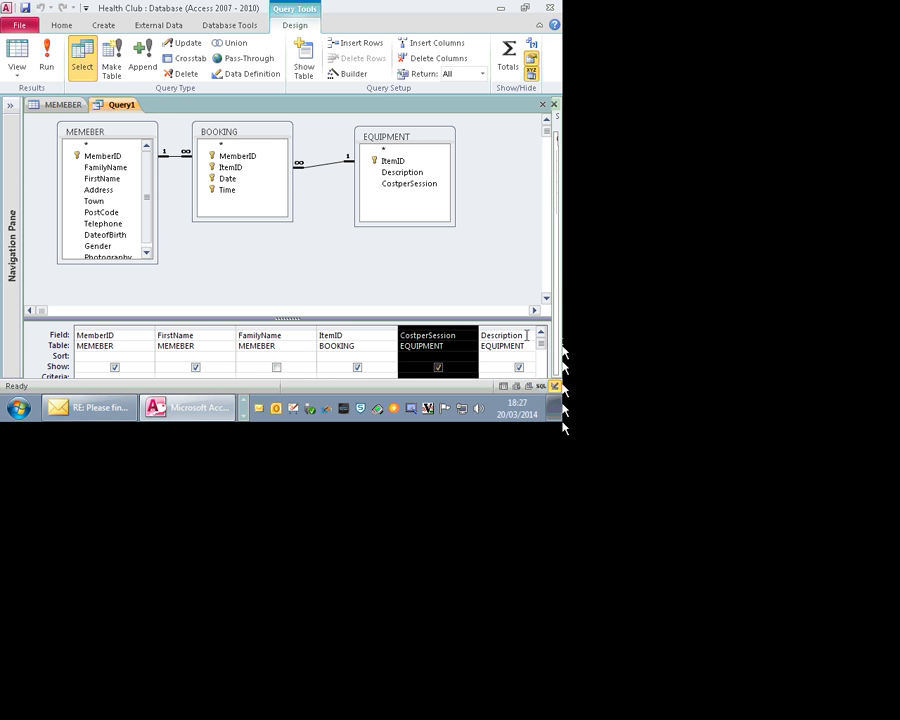
pyautogui.click(516, 331)
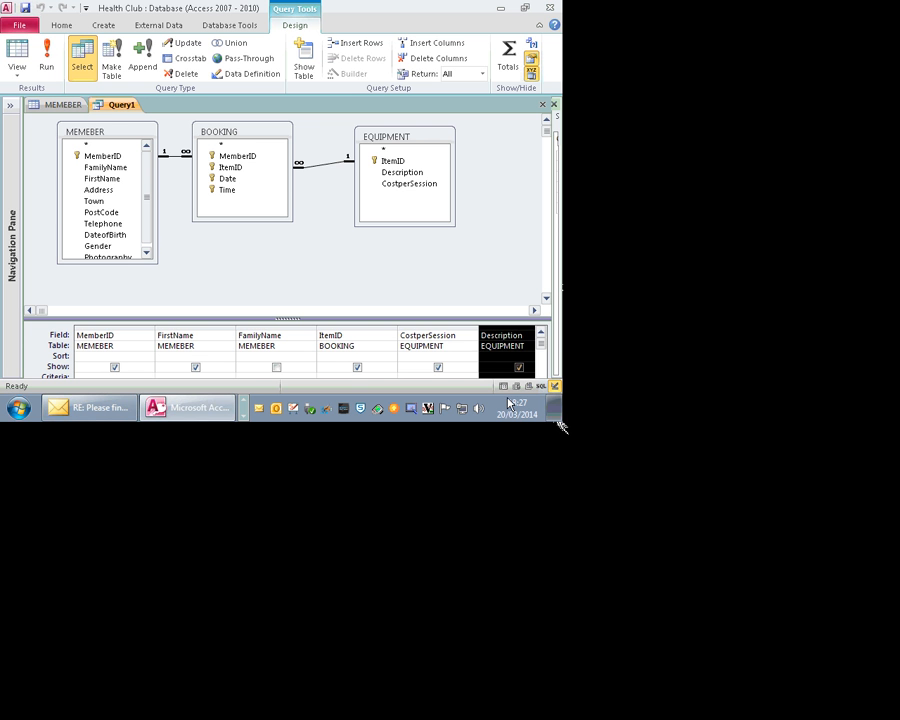
pyautogui.press('Delete')
pyautogui.click(402, 329)
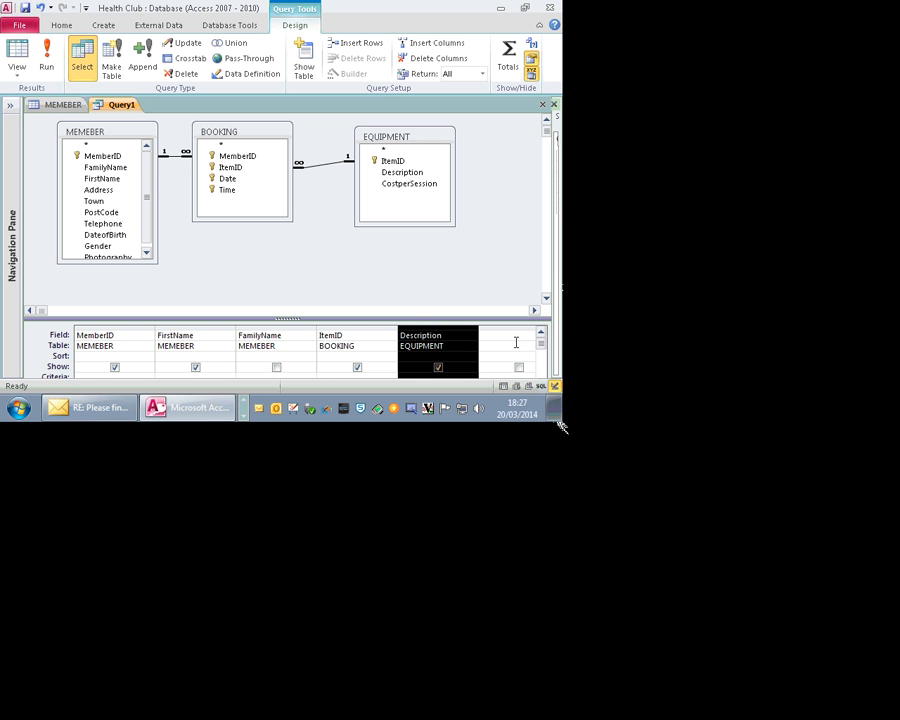
# Add CostperSession from EQUIPMENT after Description, followed by Date and Time from BOOKING
pyautogui.click(517, 335)
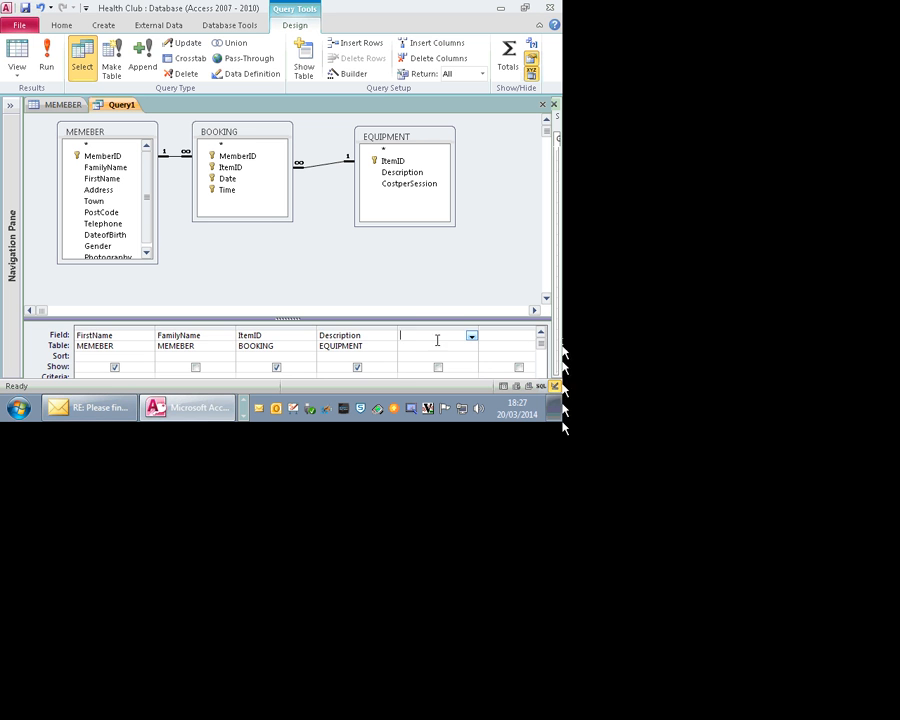
pyautogui.moveTo(410, 183); pyautogui.dragTo(444, 336)
pyautogui.moveTo(238, 180); pyautogui.dragTo(504, 344)
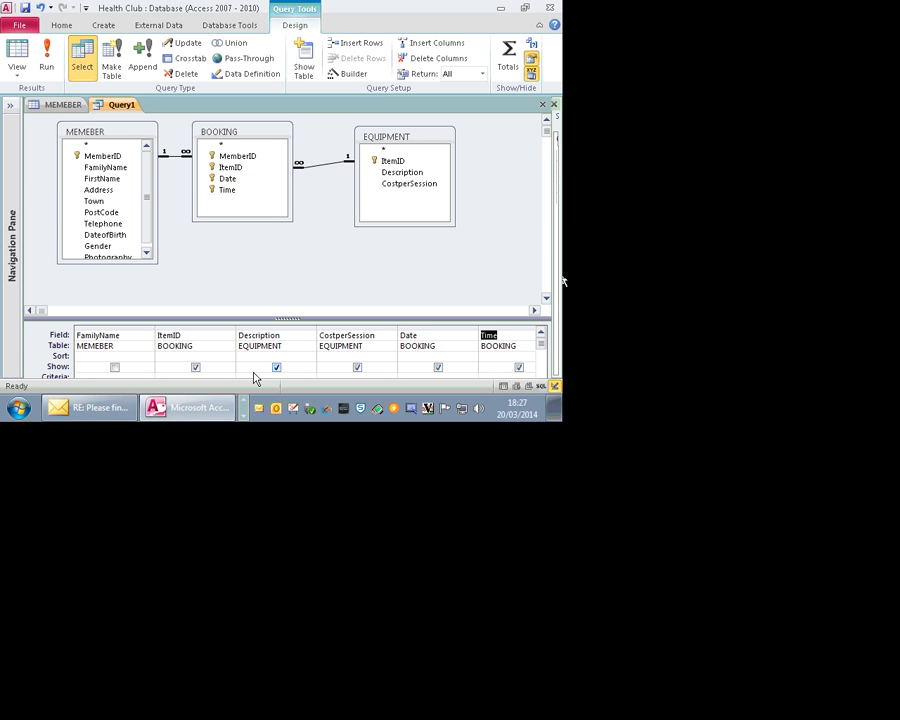
# Insert the FirstName field from MEMEBER directly before FamilyName in the query
pyautogui.click(100, 377)
pyautogui.click(115, 367)
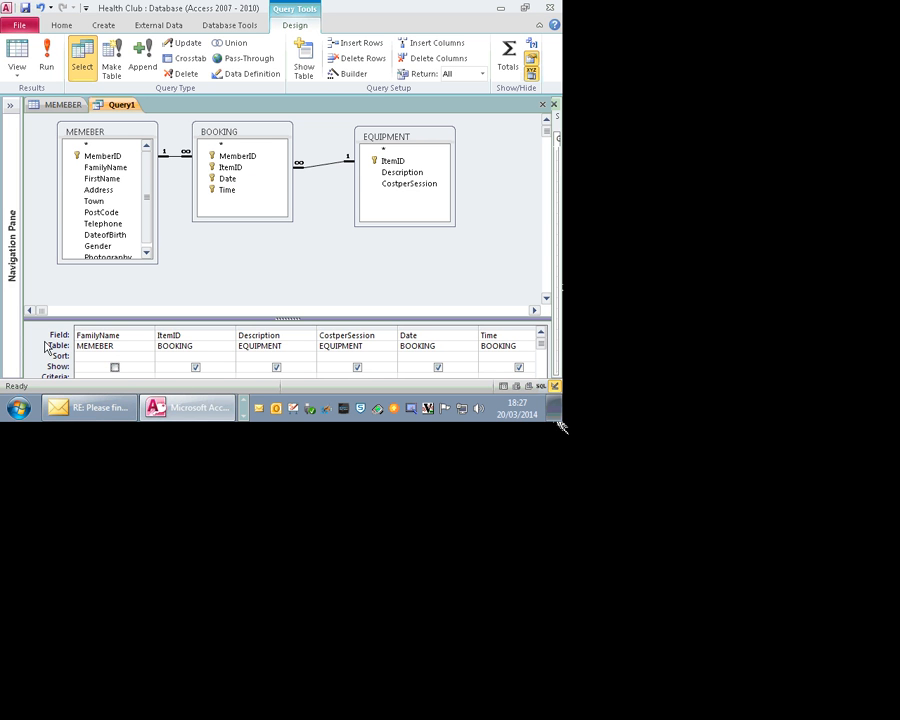
pyautogui.click(88, 335)
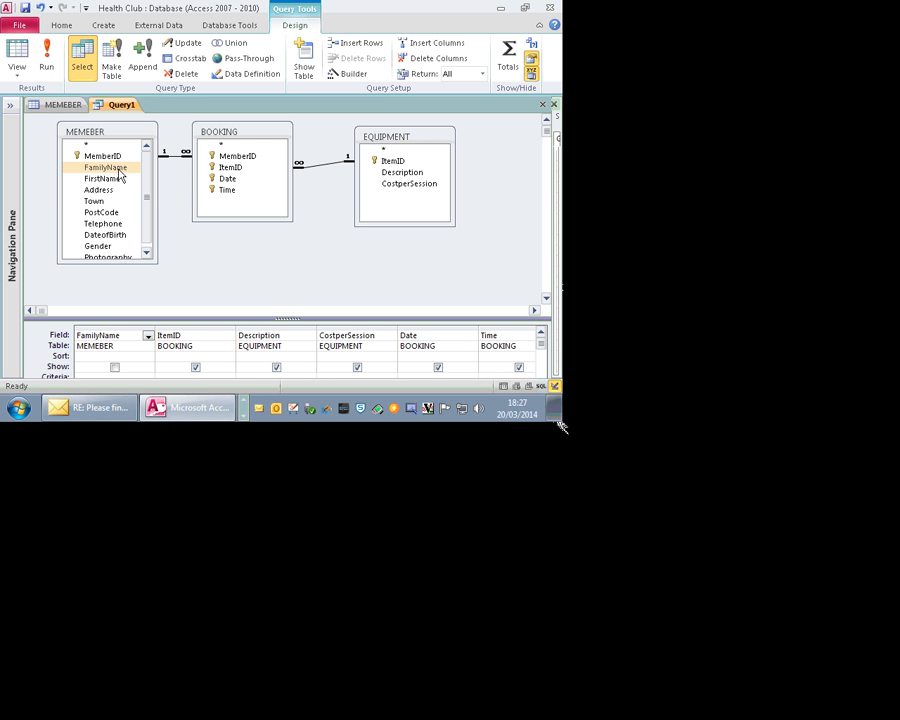
pyautogui.moveTo(108, 178); pyautogui.dragTo(78, 340)
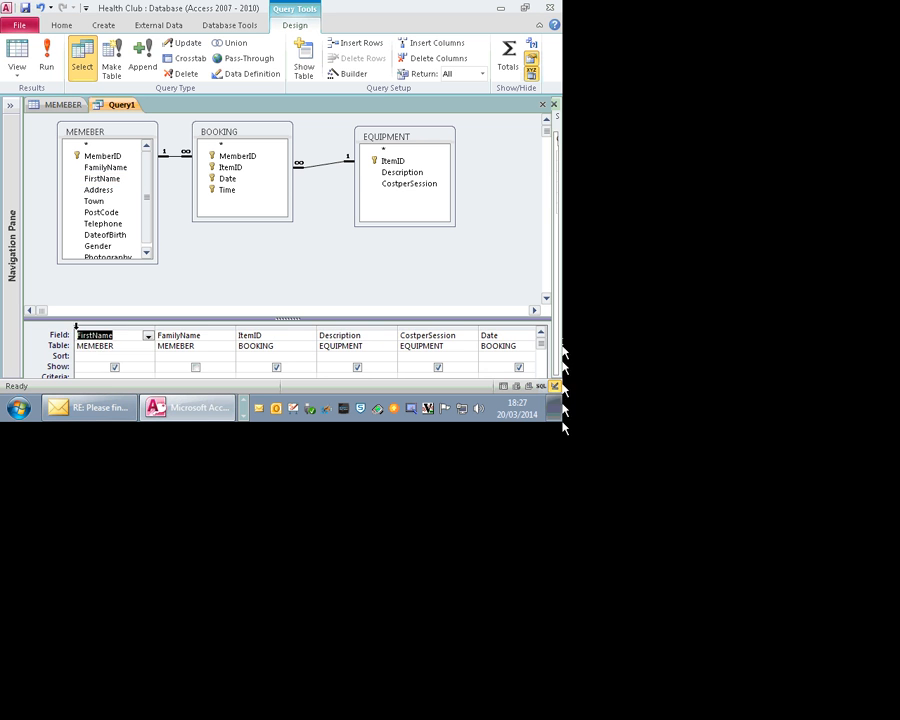
# Enlarge the design grid to reveal the criteria rows and set FirstName and FamilyName to be shown in the results
pyautogui.click(110, 354)
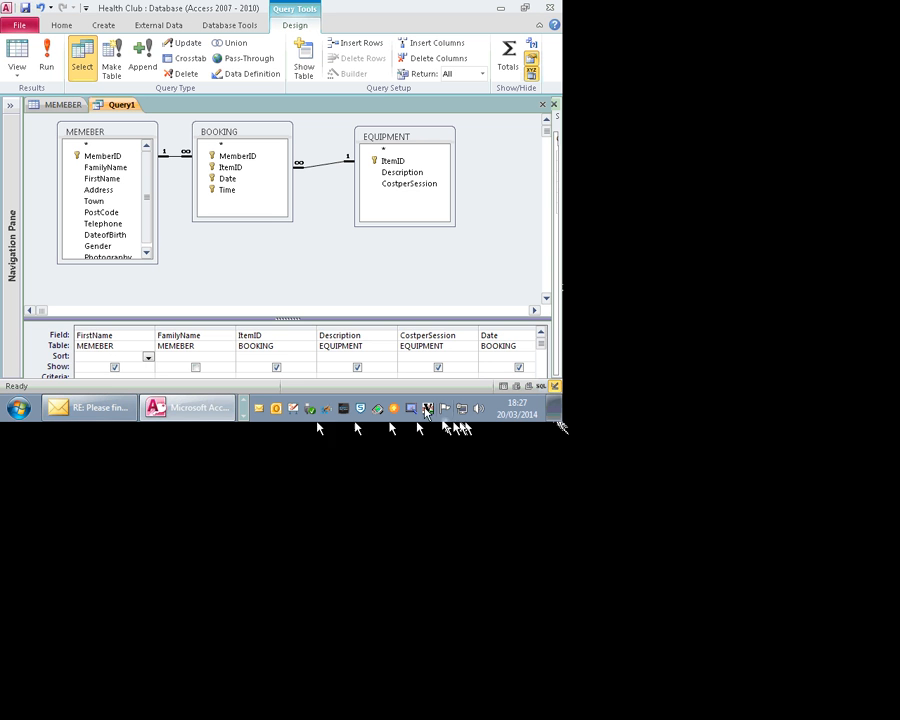
pyautogui.scroll(-3, 162, 329)
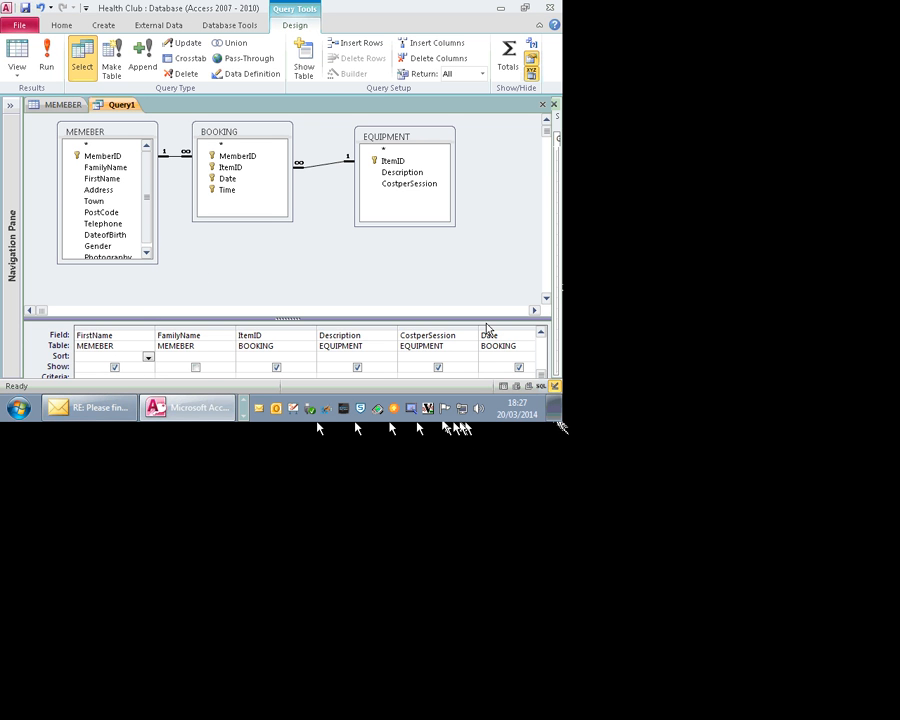
pyautogui.moveTo(484, 318); pyautogui.dragTo(484, 250)
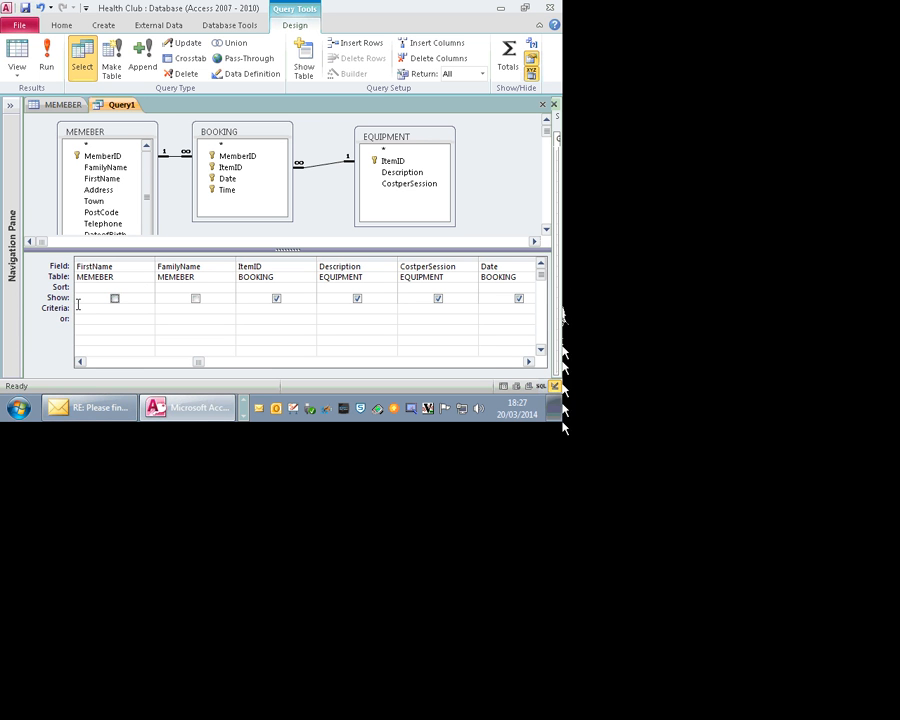
pyautogui.click(115, 299)
pyautogui.click(195, 299)
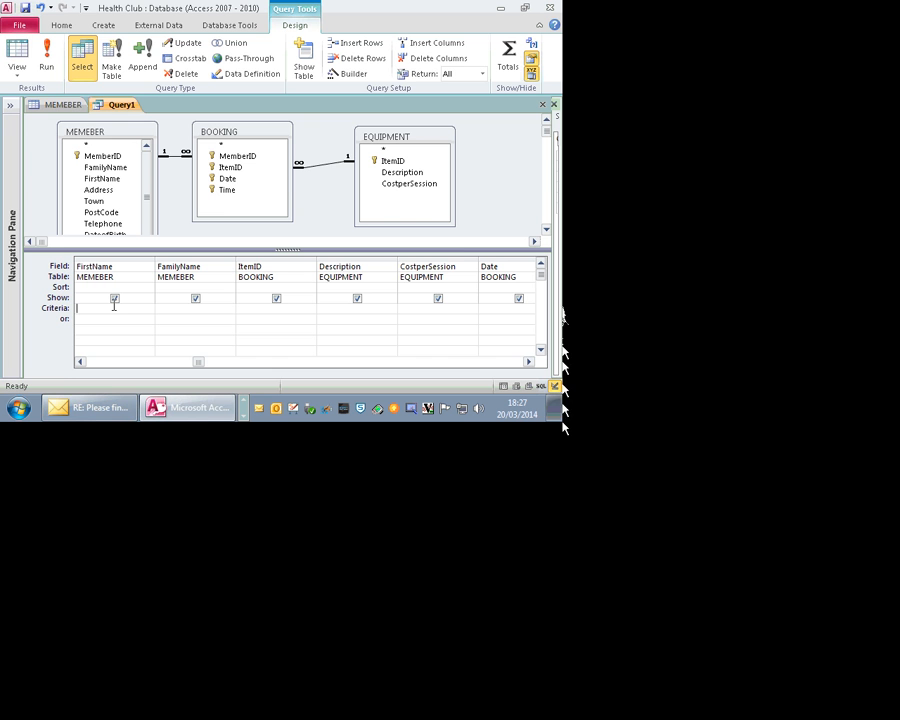
# Check the last member's first name in the MEMEBER table and enter it as the query's FirstName criterion
pyautogui.click(72, 105)
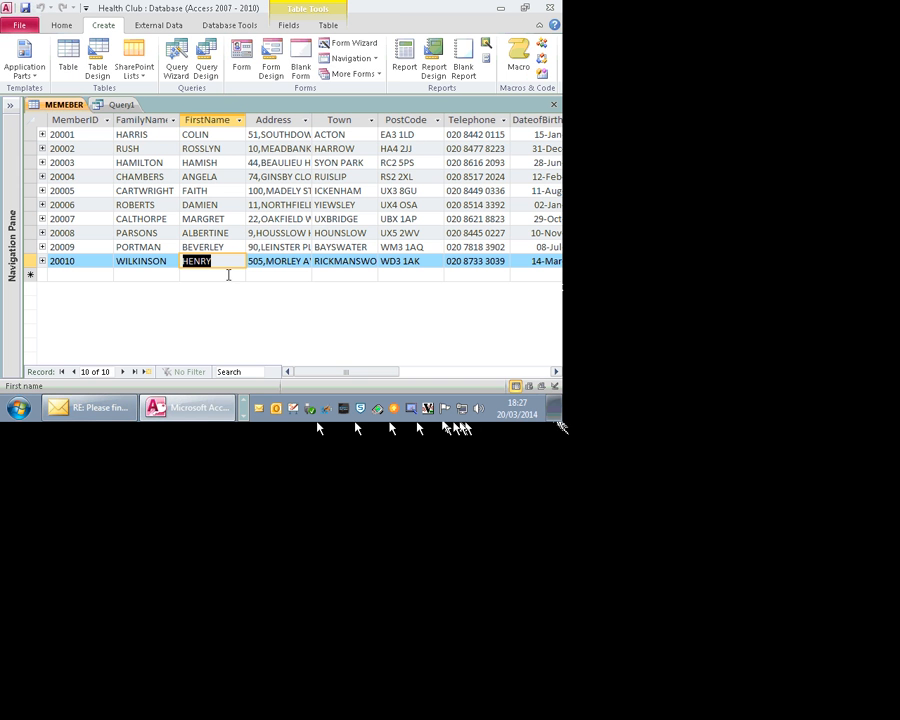
pyautogui.hotkey('alt', 'Tab')
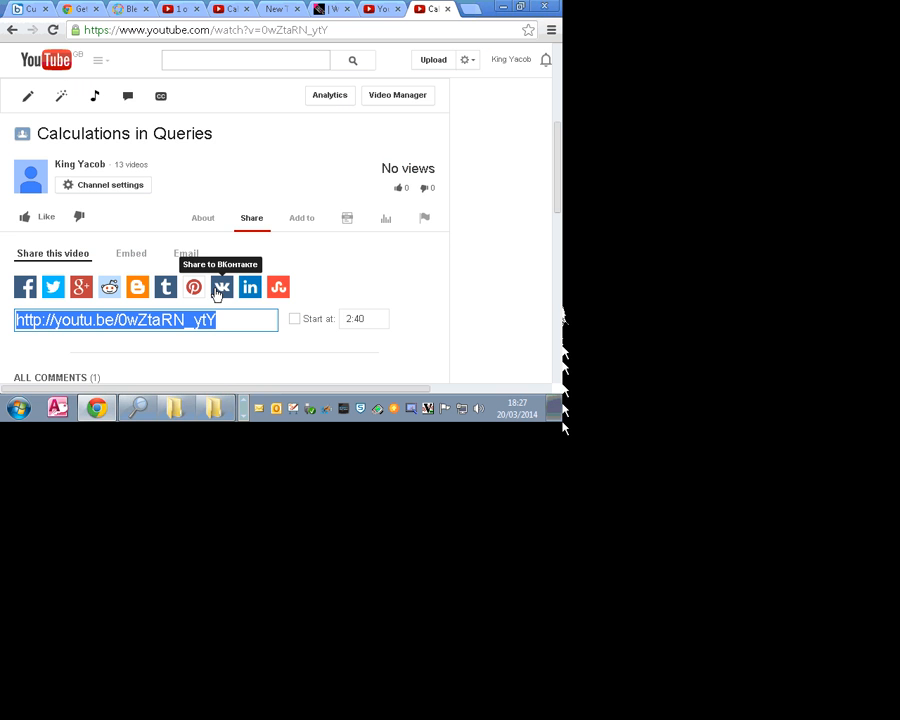
pyautogui.hotkey('alt', 'Tab')
pyautogui.hotkey('alt', 'Tab')
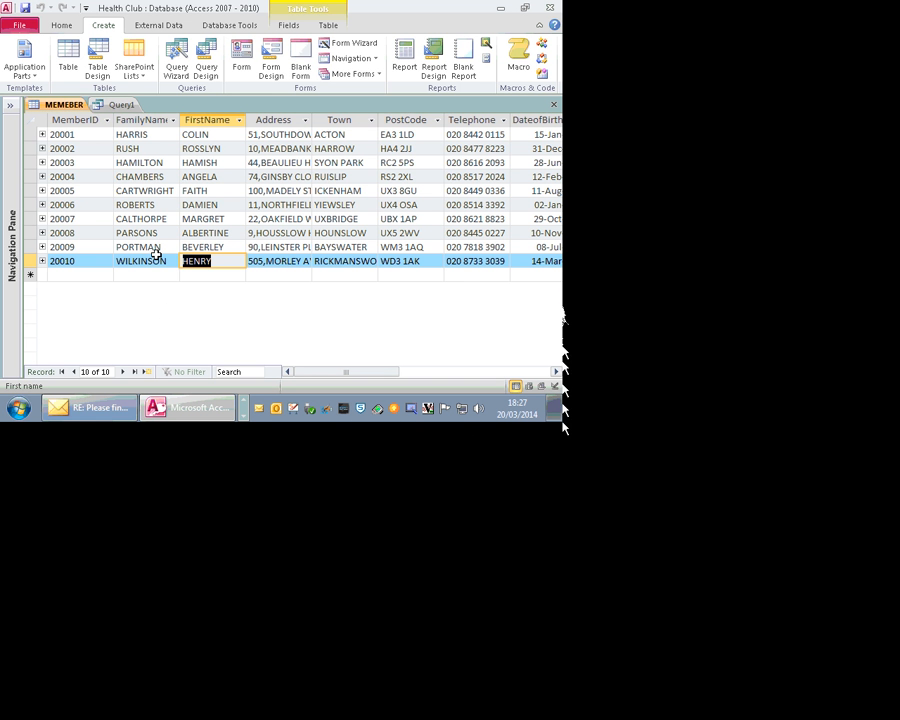
pyautogui.click(116, 107)
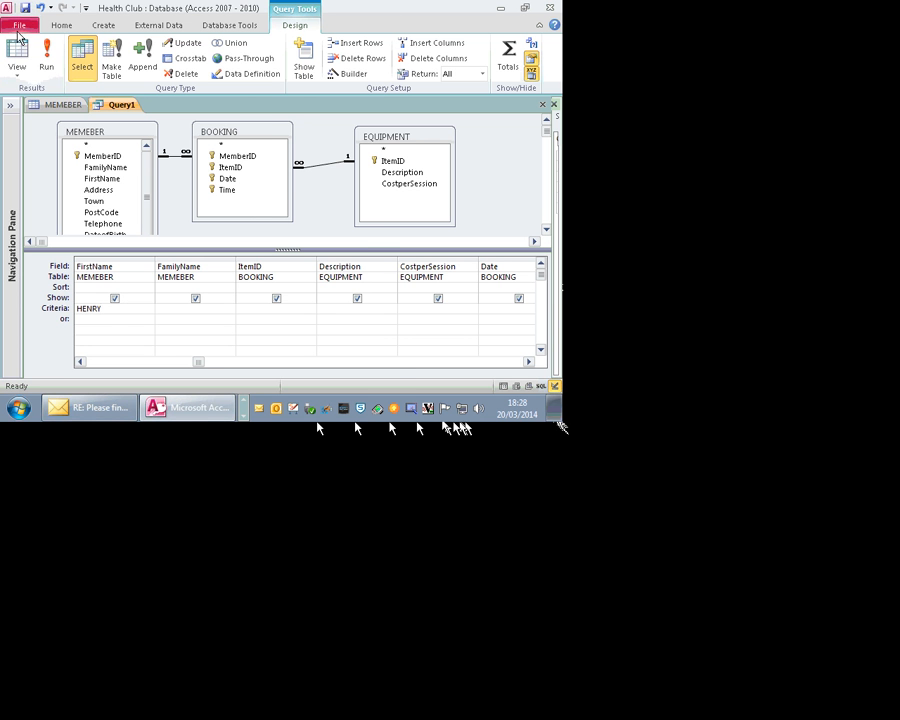
# Save the query under the member's first name
pyautogui.click(20, 25)
pyautogui.click(47, 67)
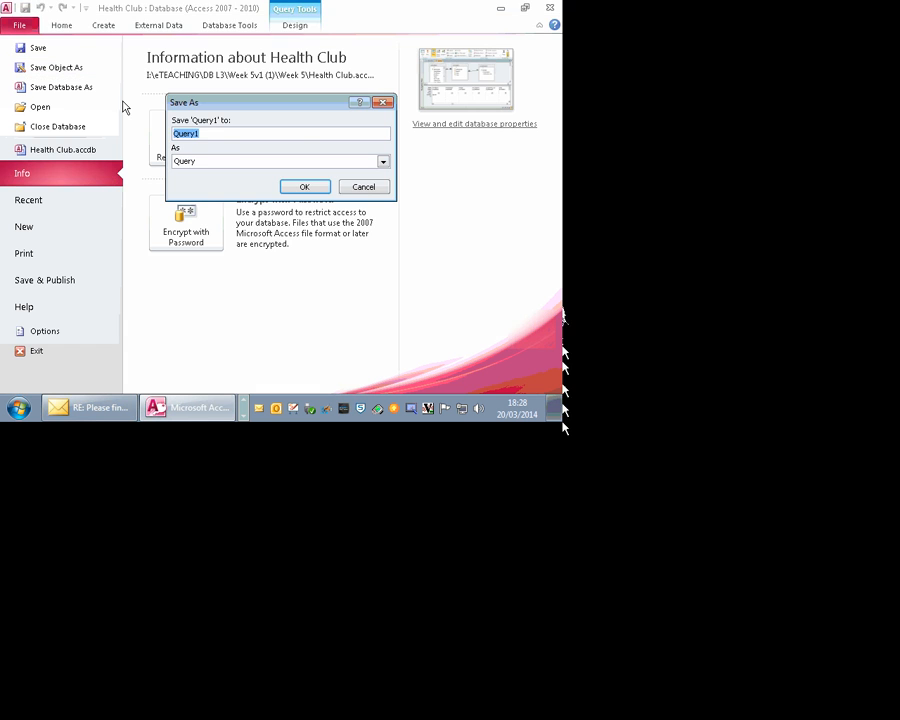
pyautogui.write('HENRY')
pyautogui.press('Return')
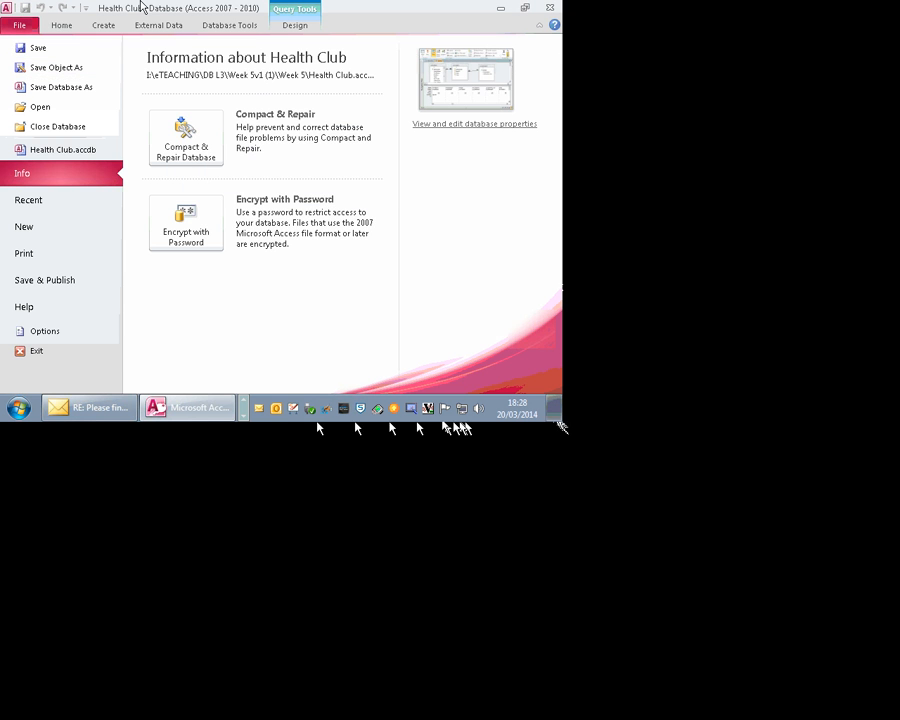
# Run the query and review the member's booking results across to the Date and Time columns
pyautogui.click(60, 24)
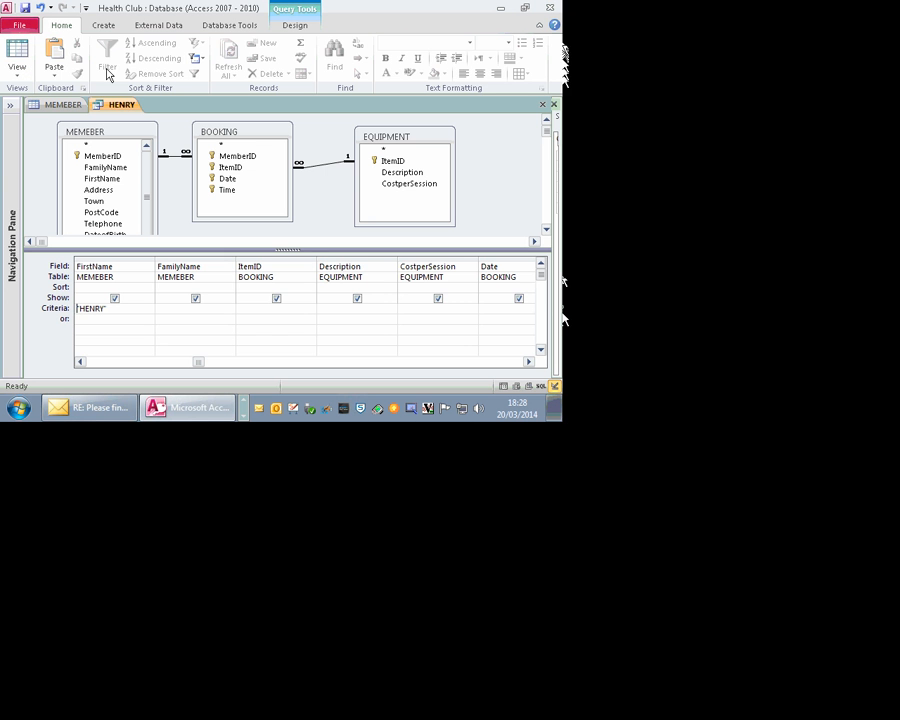
pyautogui.click(295, 26)
pyautogui.click(47, 55)
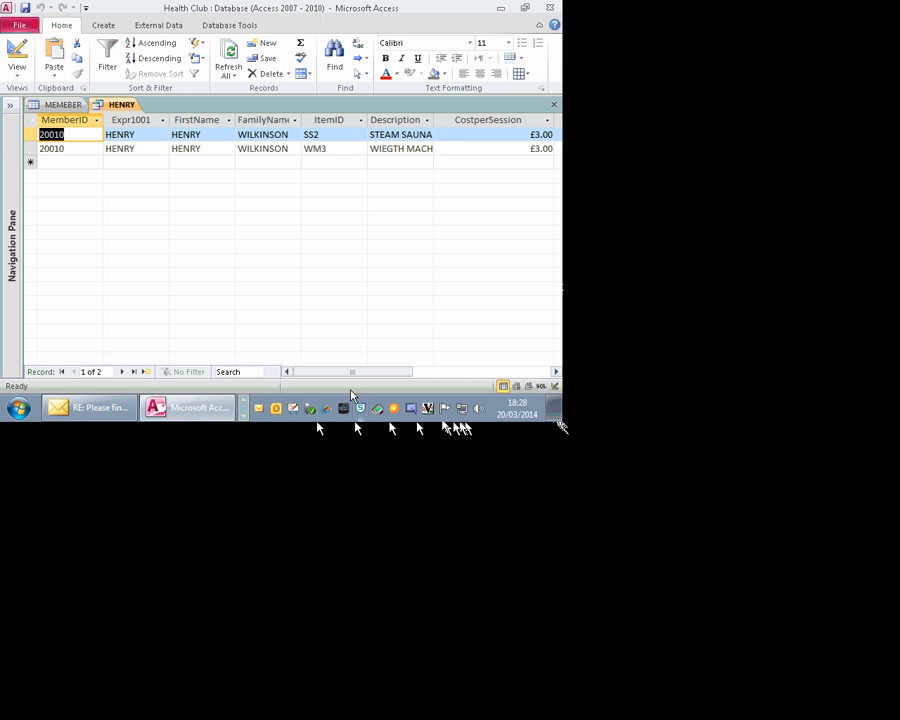
pyautogui.moveTo(355, 372); pyautogui.dragTo(427, 371)
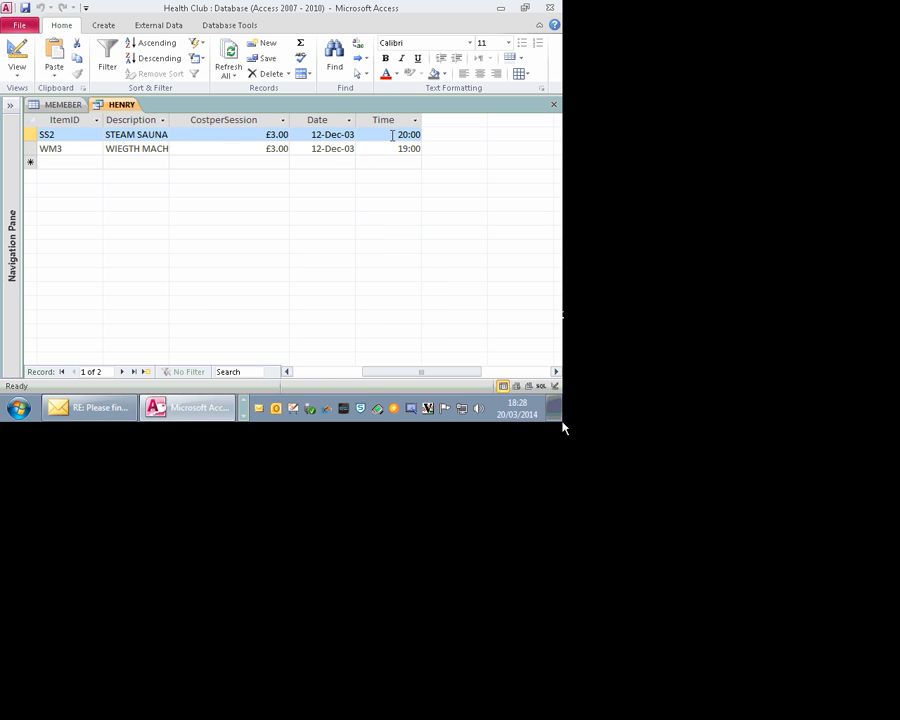
# Switch the query between its results in Datasheet View and its Design View, finishing in Design View
pyautogui.click(16, 50)
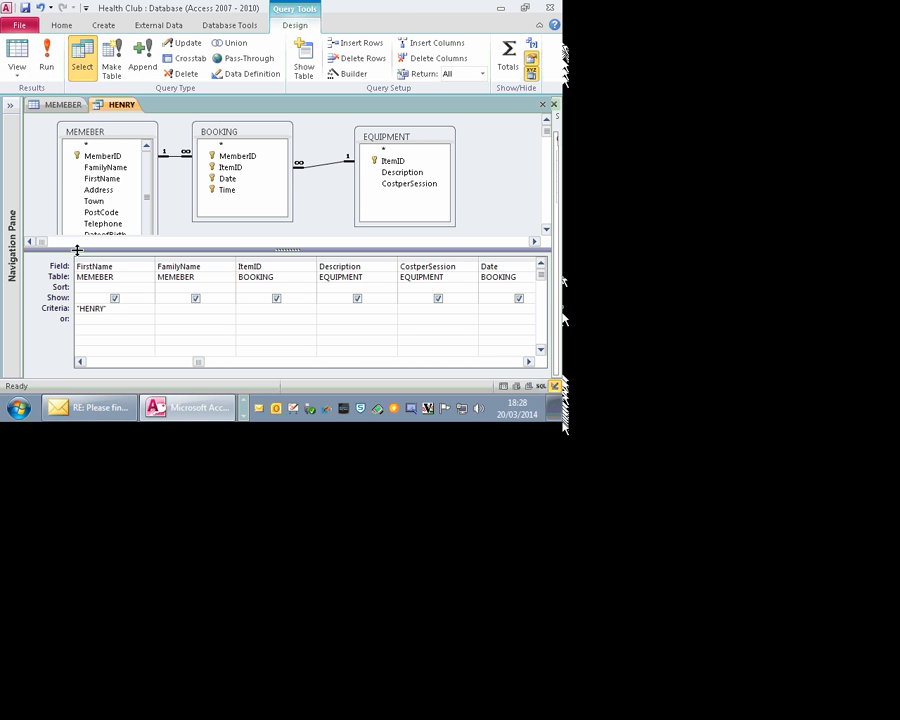
pyautogui.click(46, 55)
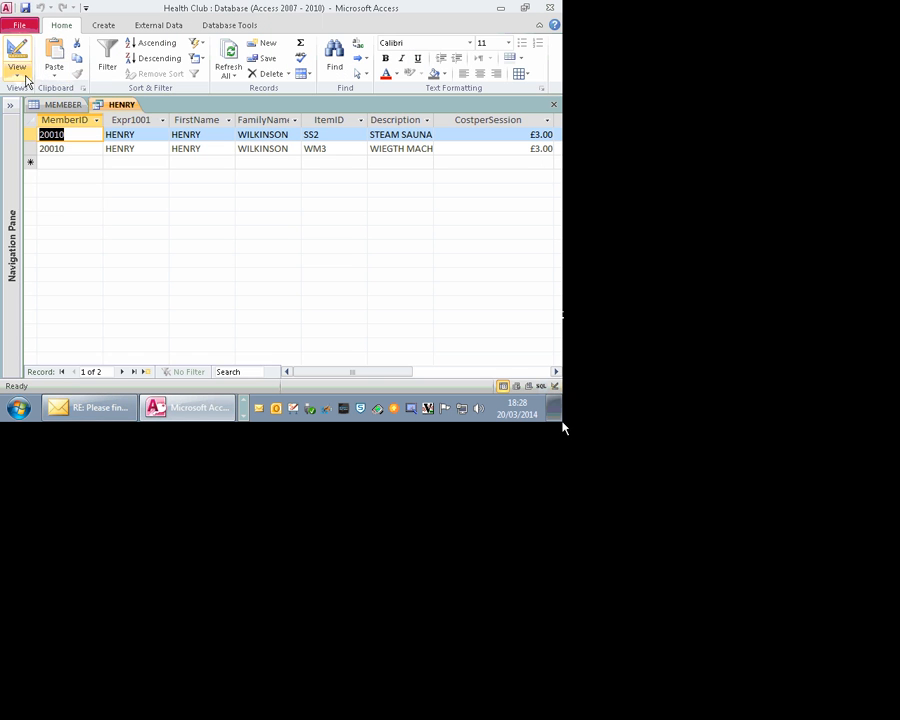
pyautogui.click(27, 80)
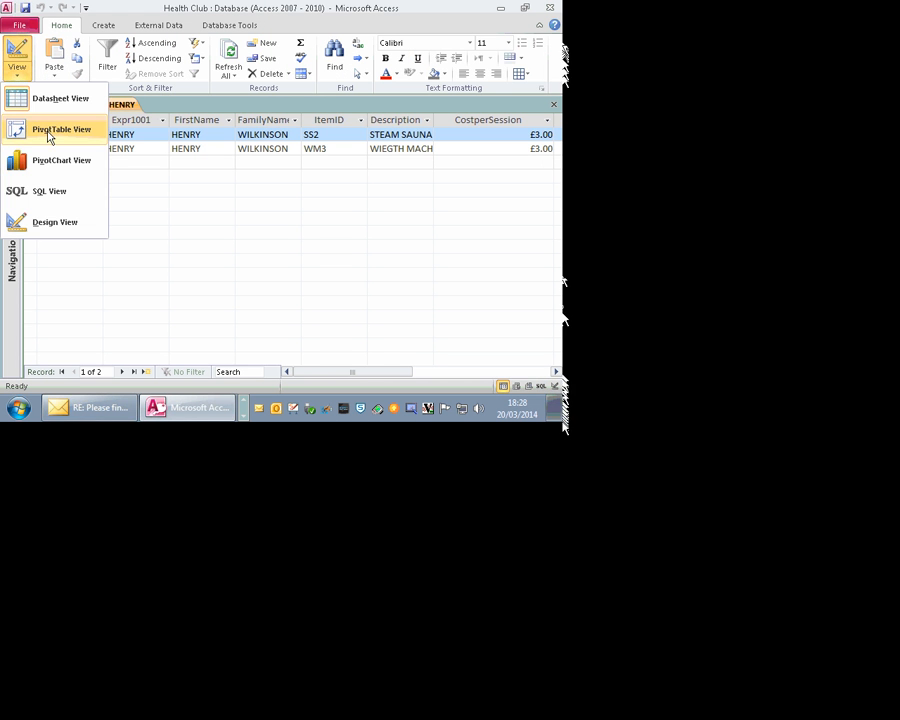
pyautogui.click(60, 100)
pyautogui.click(17, 66)
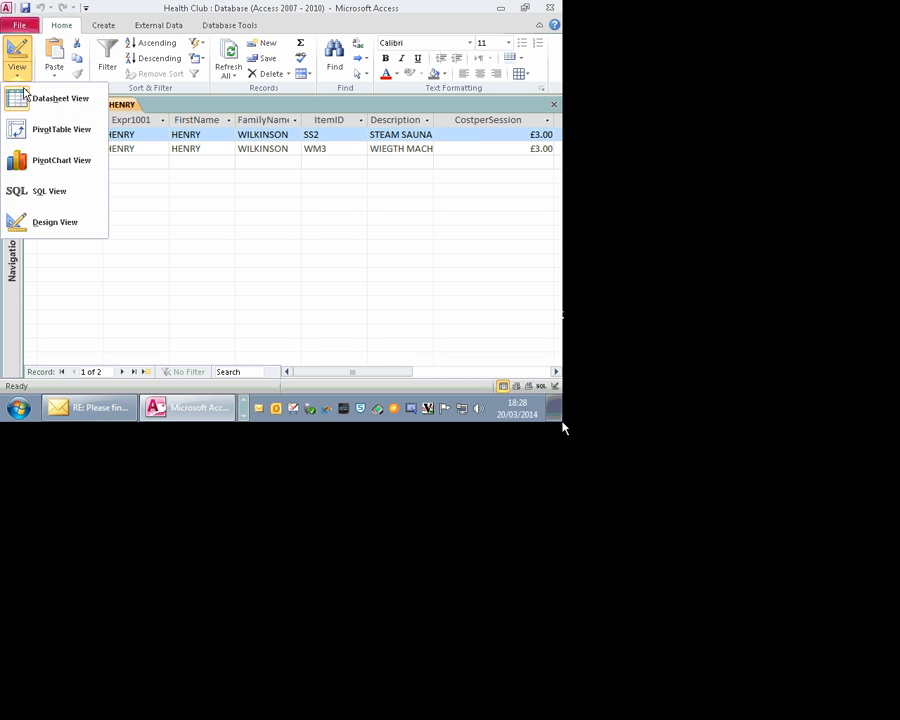
pyautogui.click(57, 222)
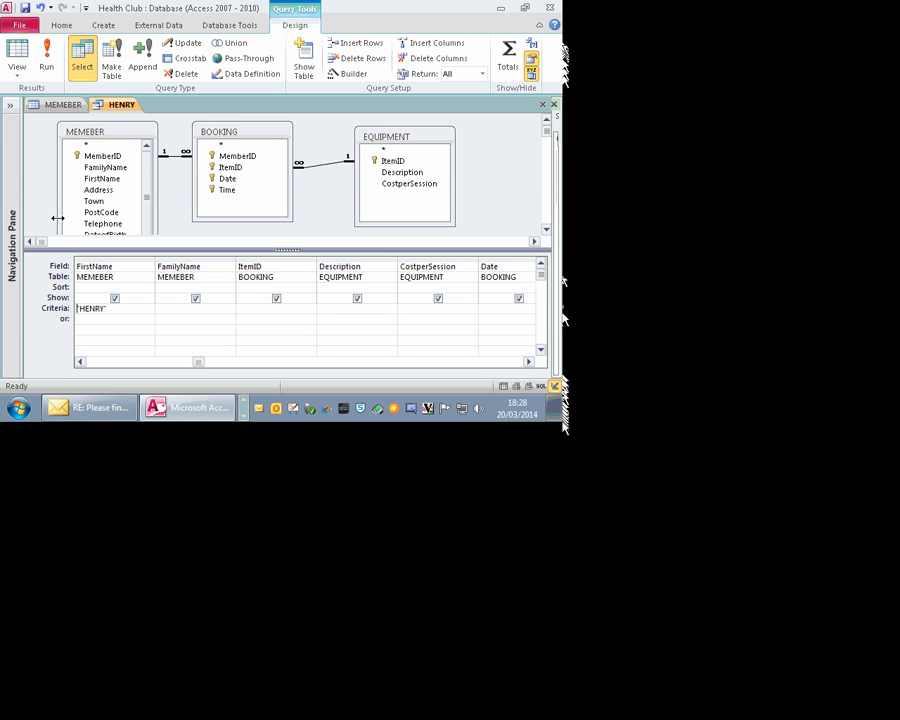
pyautogui.click(17, 66)
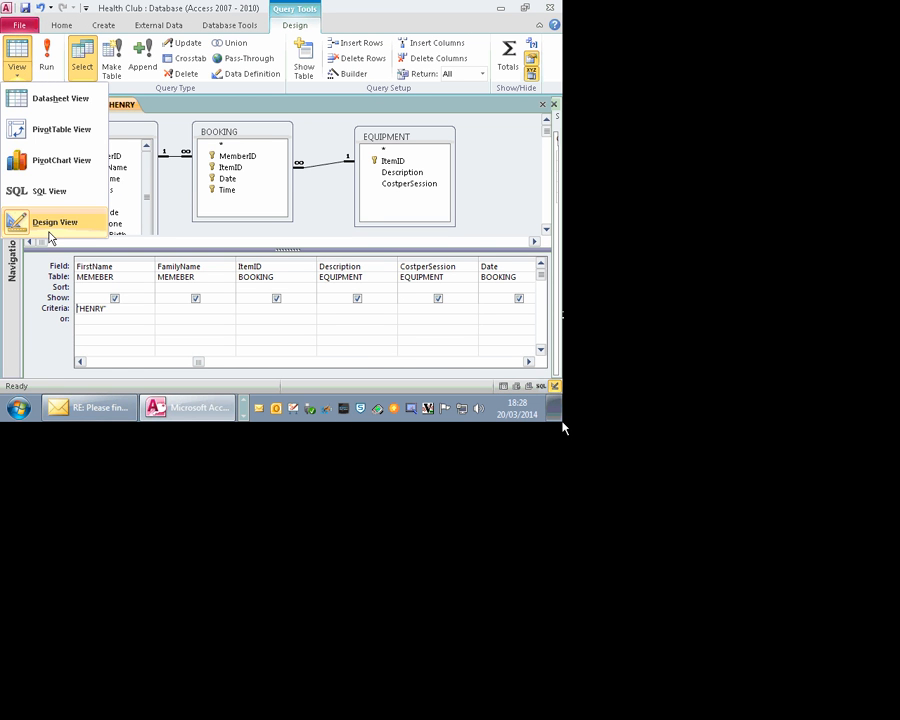
pyautogui.click(52, 102)
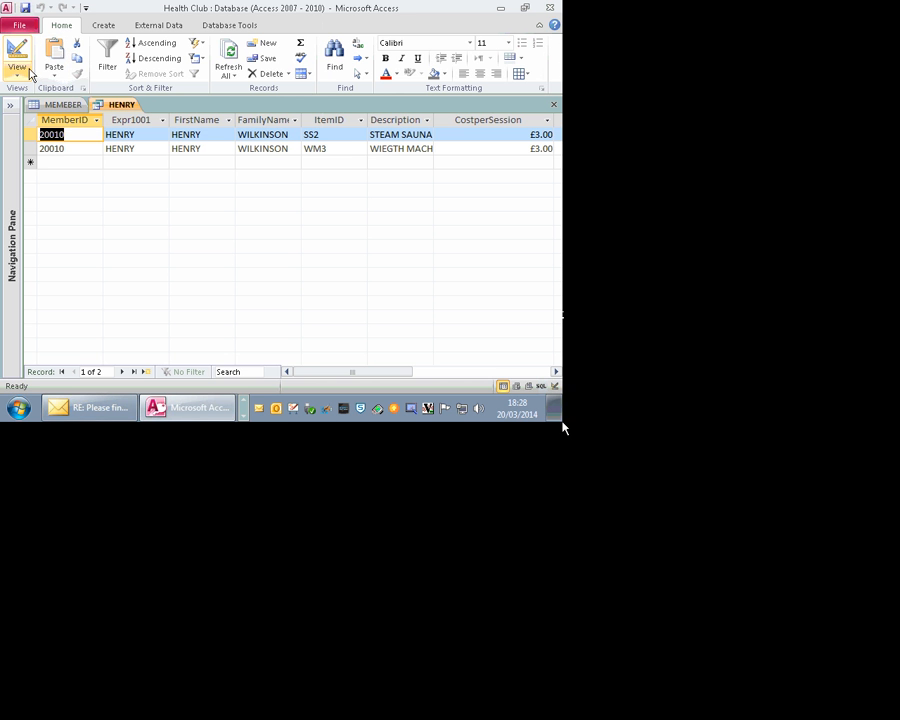
pyautogui.click(28, 70)
pyautogui.click(54, 220)
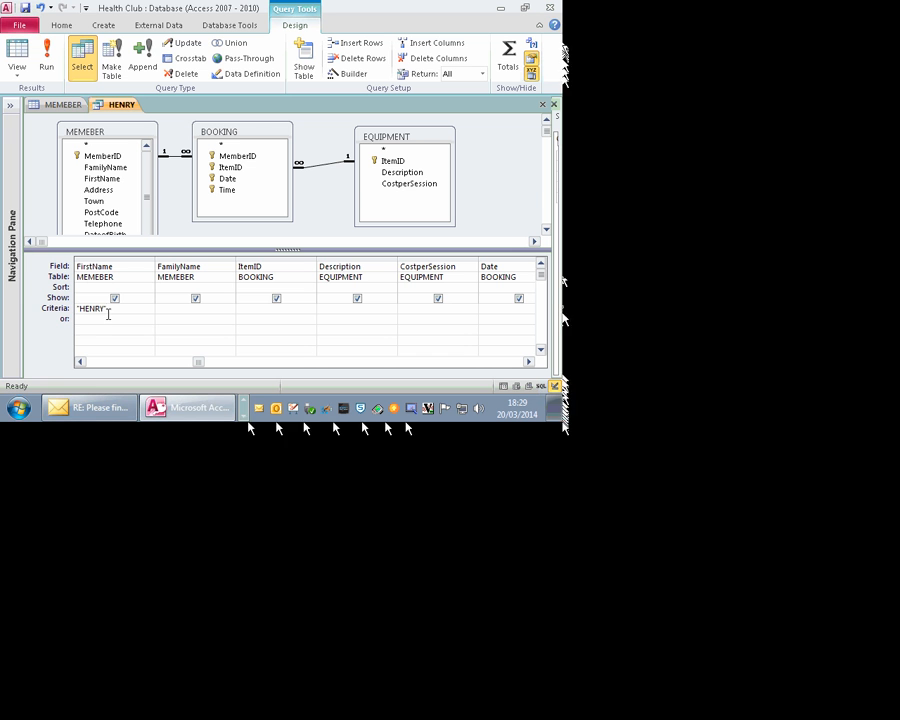
# Replace the query's FirstName criterion with the parameter prompt [Enter First Name]
pyautogui.moveTo(108, 311); pyautogui.dragTo(72, 309)
pyautogui.press('Delete')
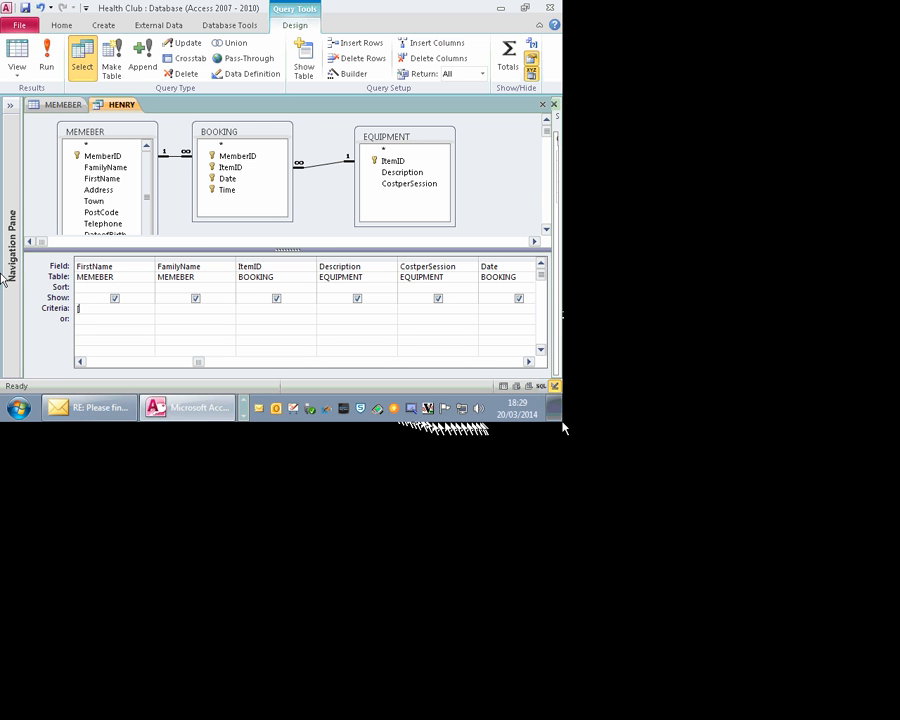
pyautogui.write('[E')
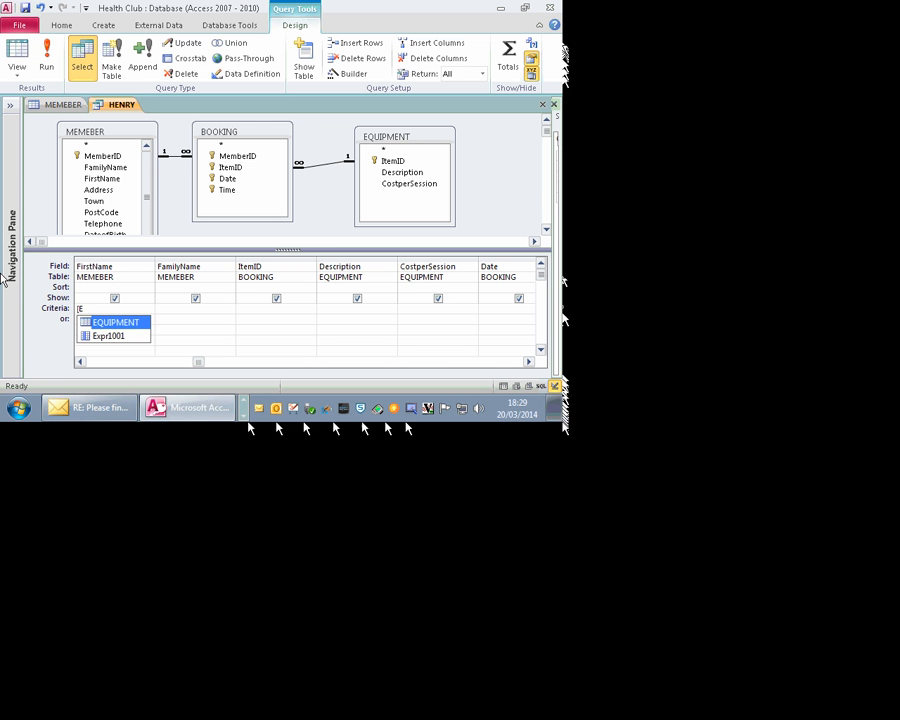
pyautogui.write('nter First Name')
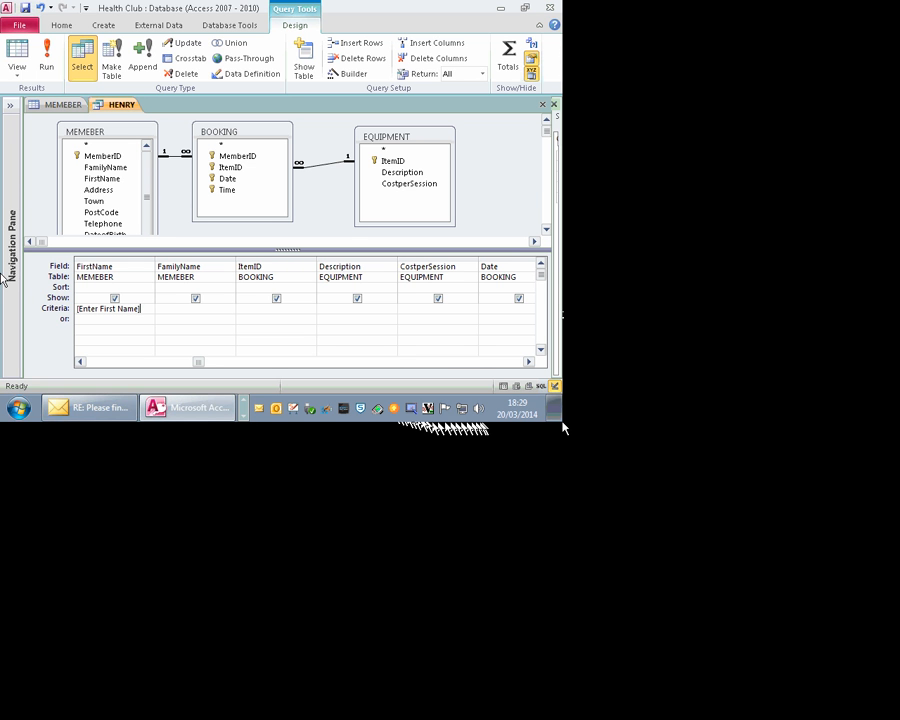
# Try the parameter query with a member's first name as the Enter First Name value, and return to its design
pyautogui.click(46, 55)
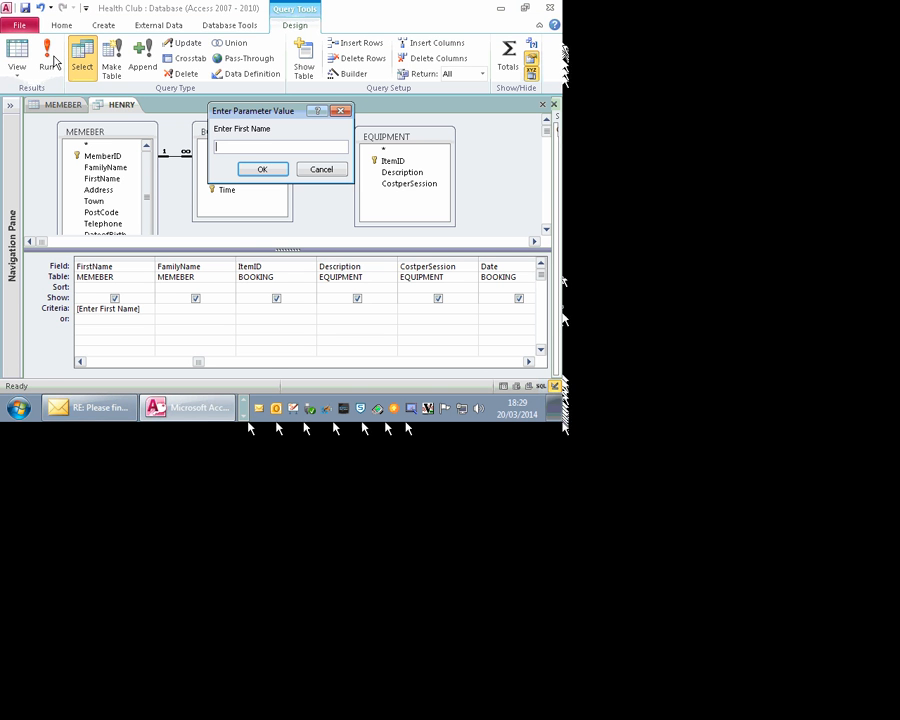
pyautogui.write('a')
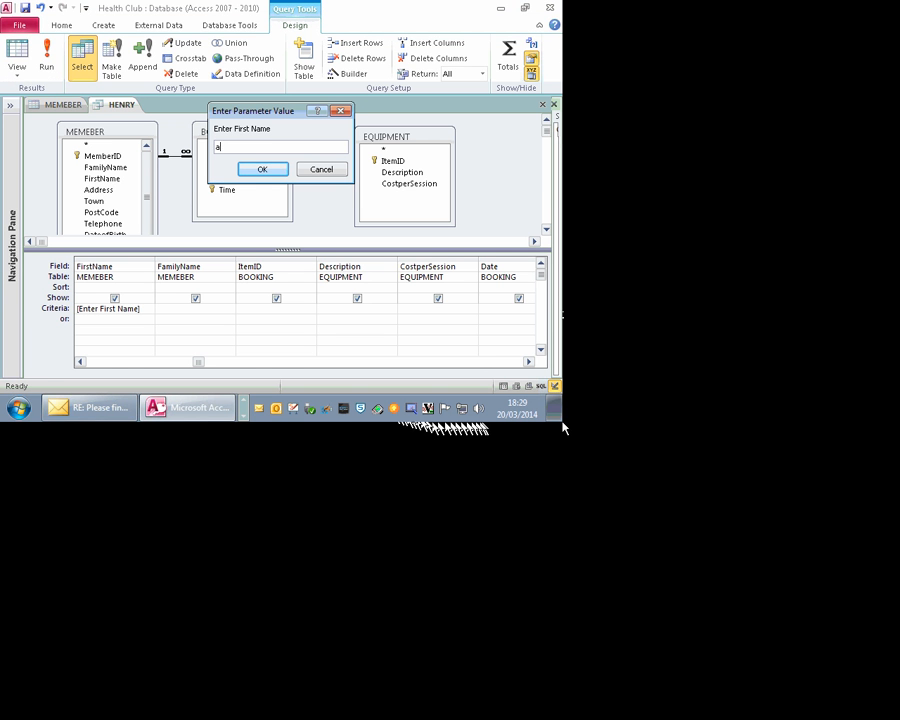
pyautogui.write('ngela')
pyautogui.press('Return')
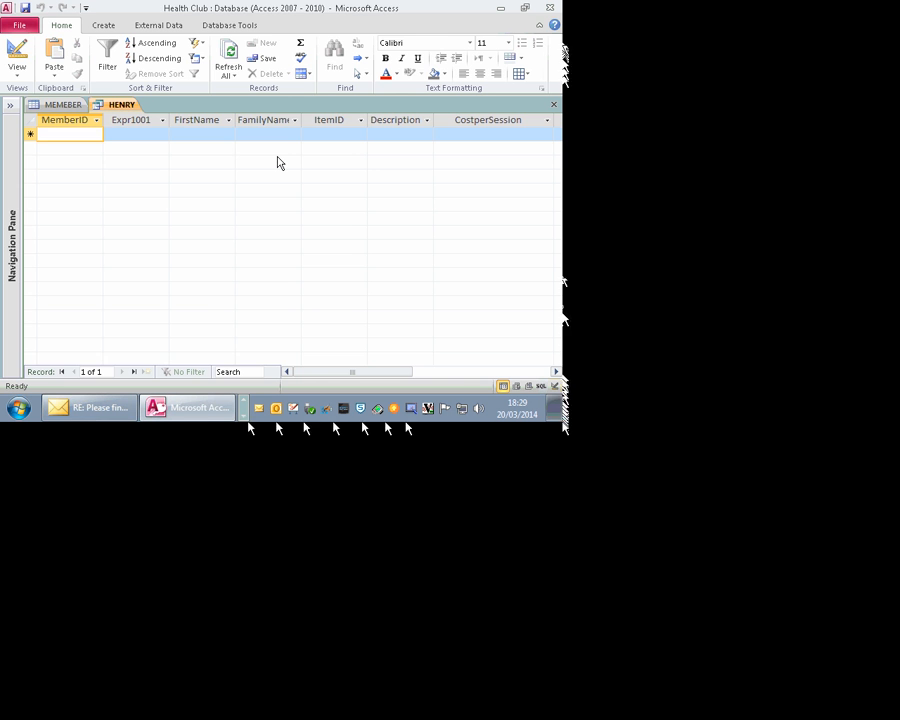
pyautogui.click(17, 55)
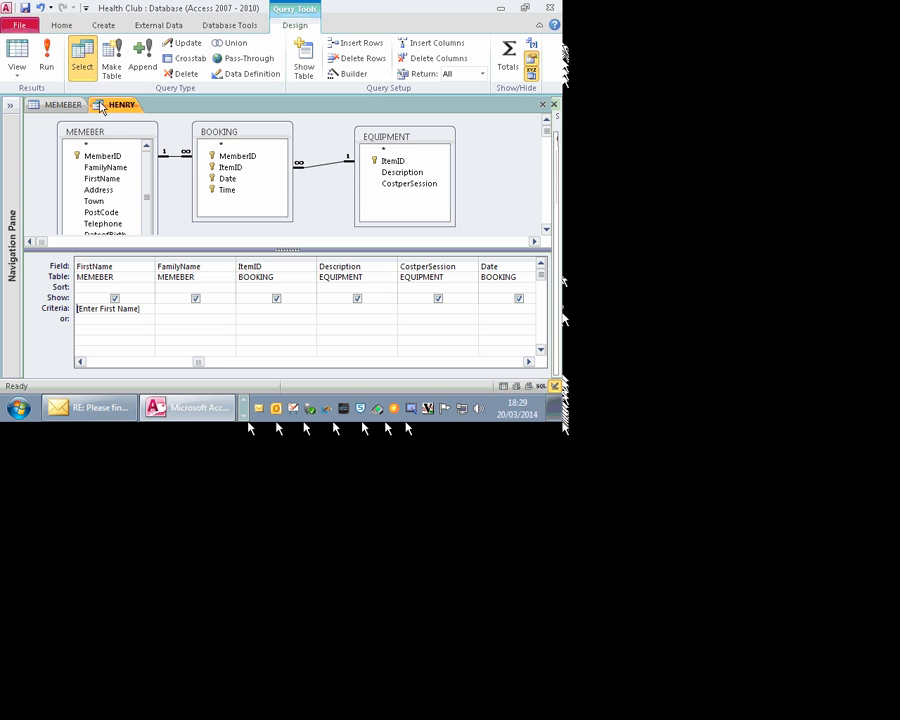
# Run the parameter query again with the member's first name to list that member's bookings
pyautogui.click(44, 58)
pyautogui.write('an')
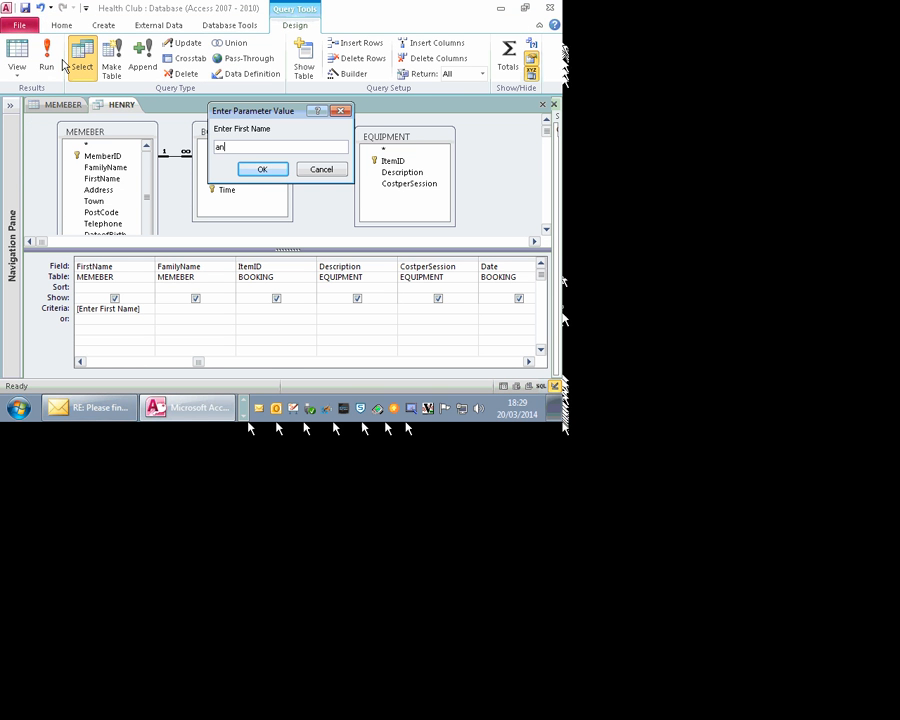
pyautogui.write('gela')
pyautogui.press('Return')
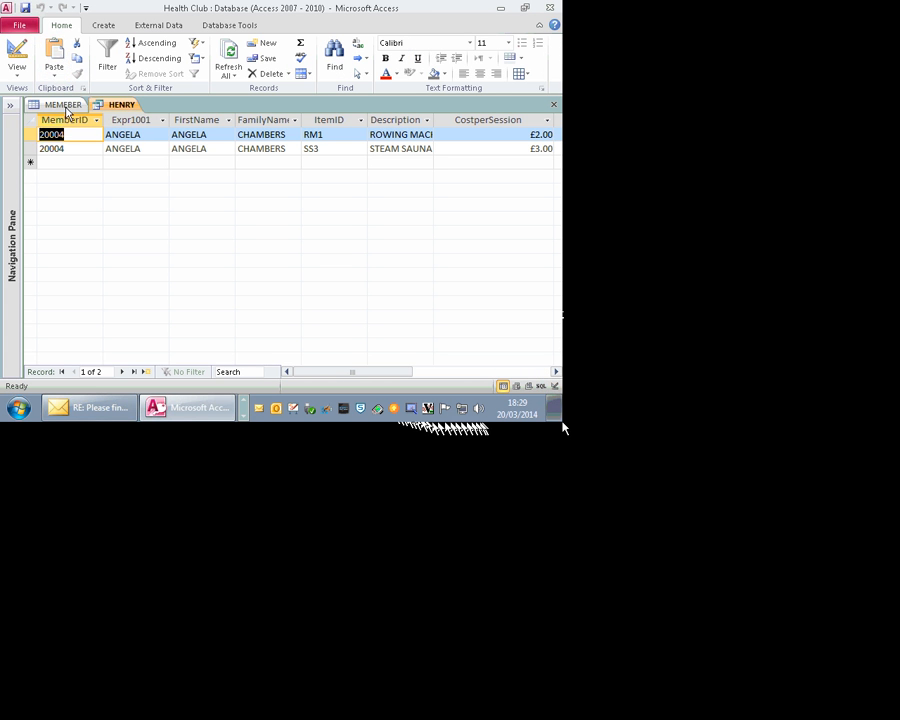
# Switch to the MEMEBER table and go to the MemberID cell of the blank new record
pyautogui.click(64, 105)
pyautogui.click(63, 276)
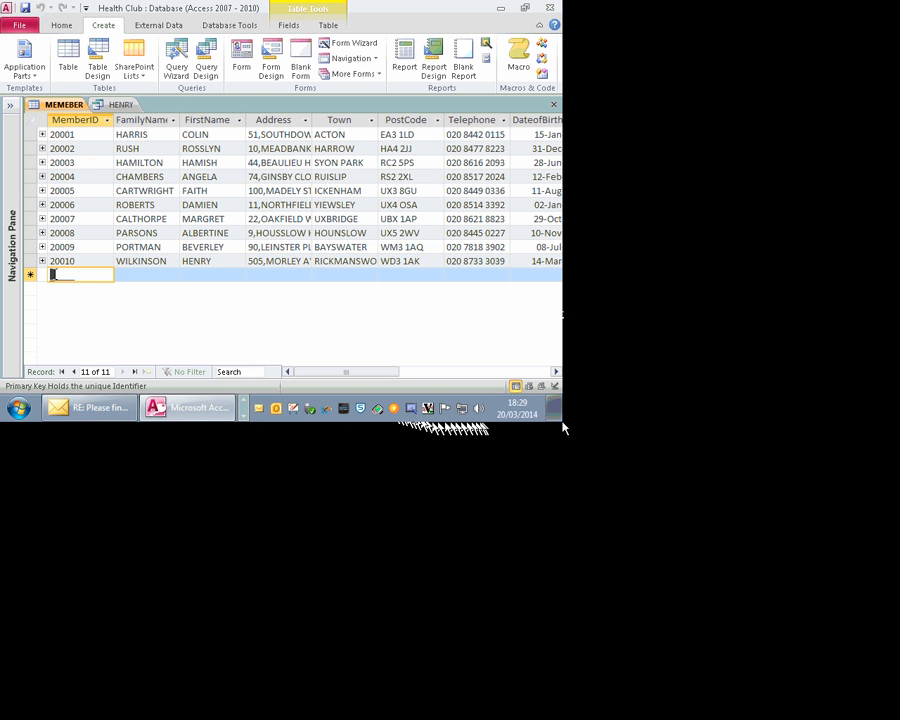
pyautogui.hotkey('shift', 'Tab')
pyautogui.write('2')
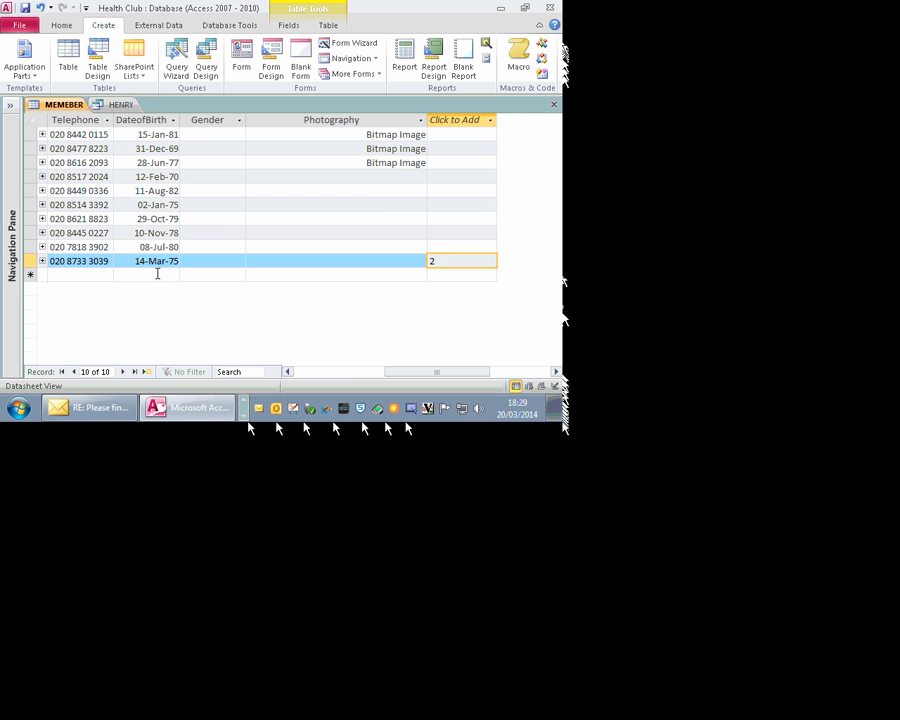
pyautogui.press('BackSpace')
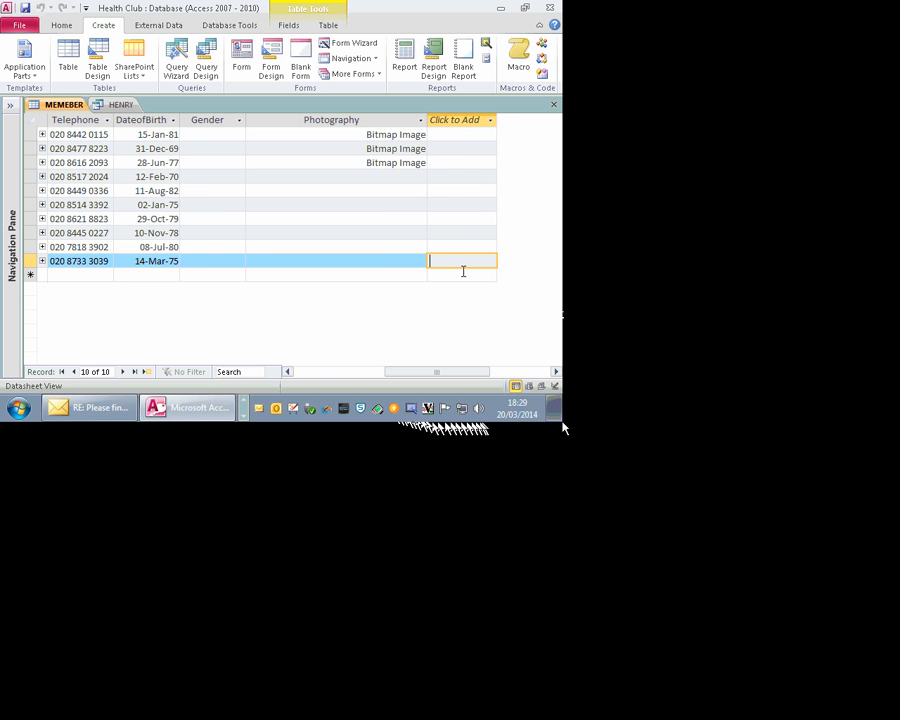
pyautogui.click(316, 372)
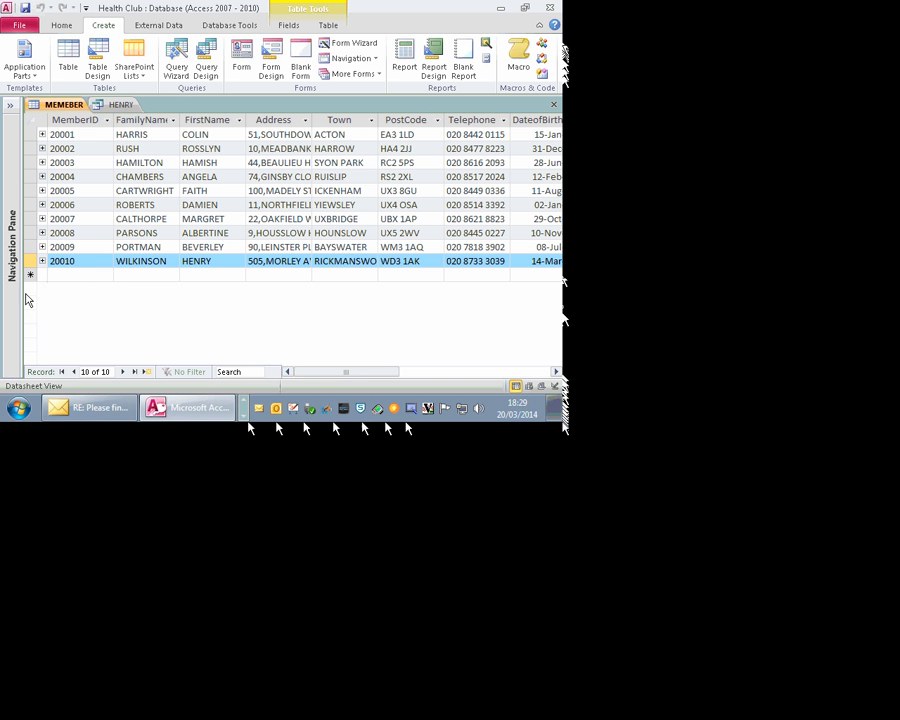
# Start a new record in the MEMEBER table with the new member's ID, family name and first name
pyautogui.click(62, 274)
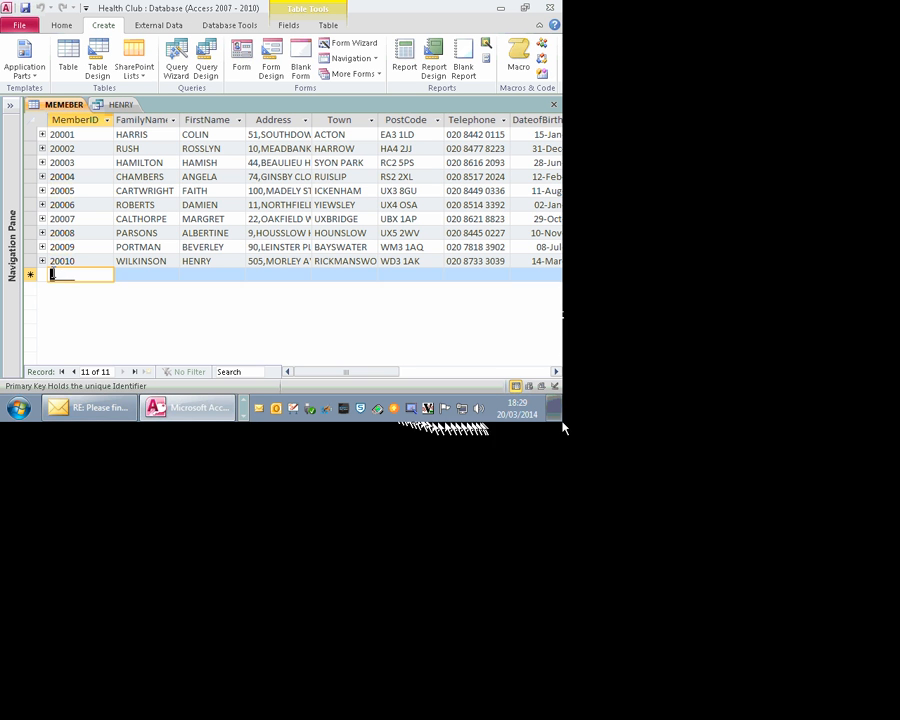
pyautogui.write('20014')
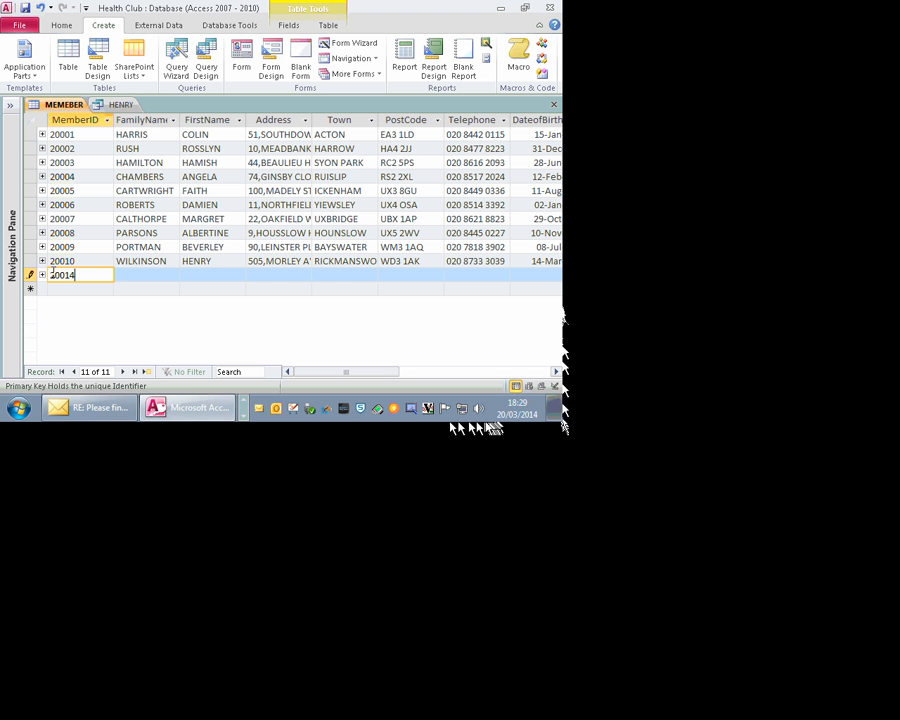
pyautogui.press('Tab')
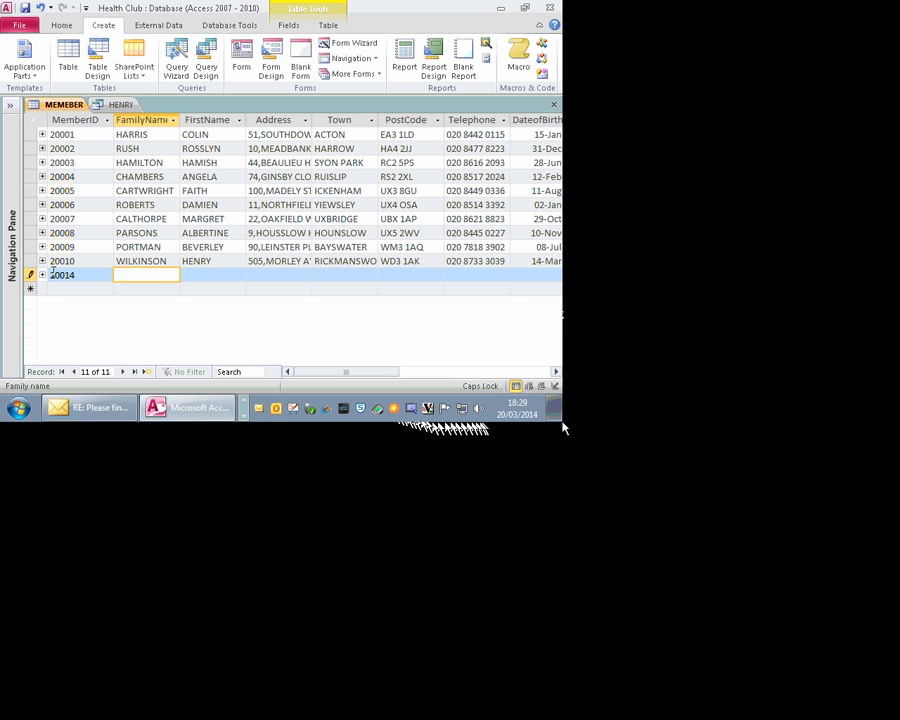
pyautogui.write('SHIBA')
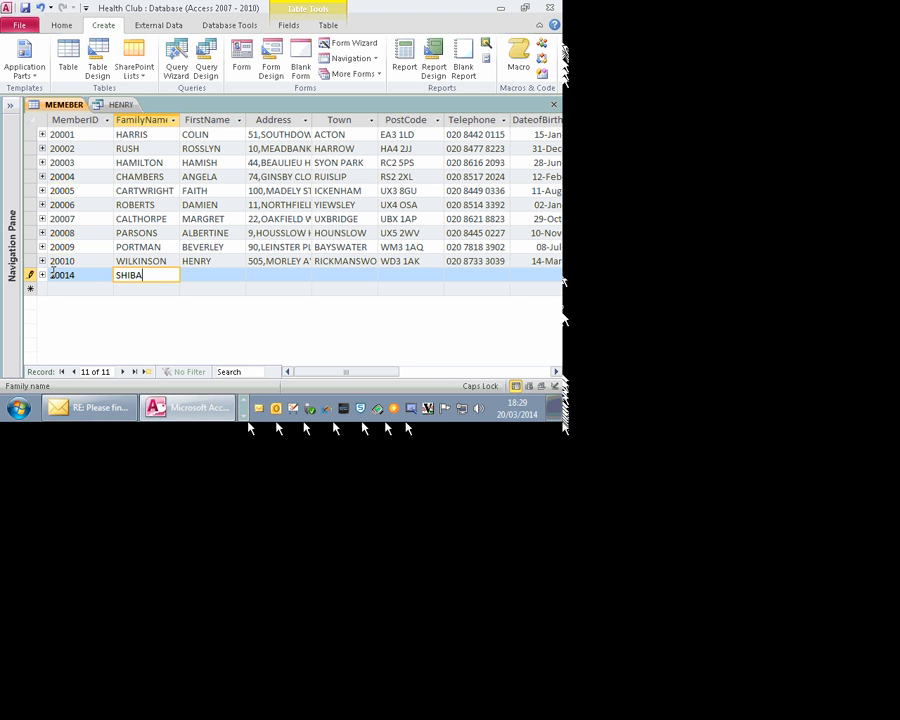
pyautogui.press('Tab')
pyautogui.write('AHME')
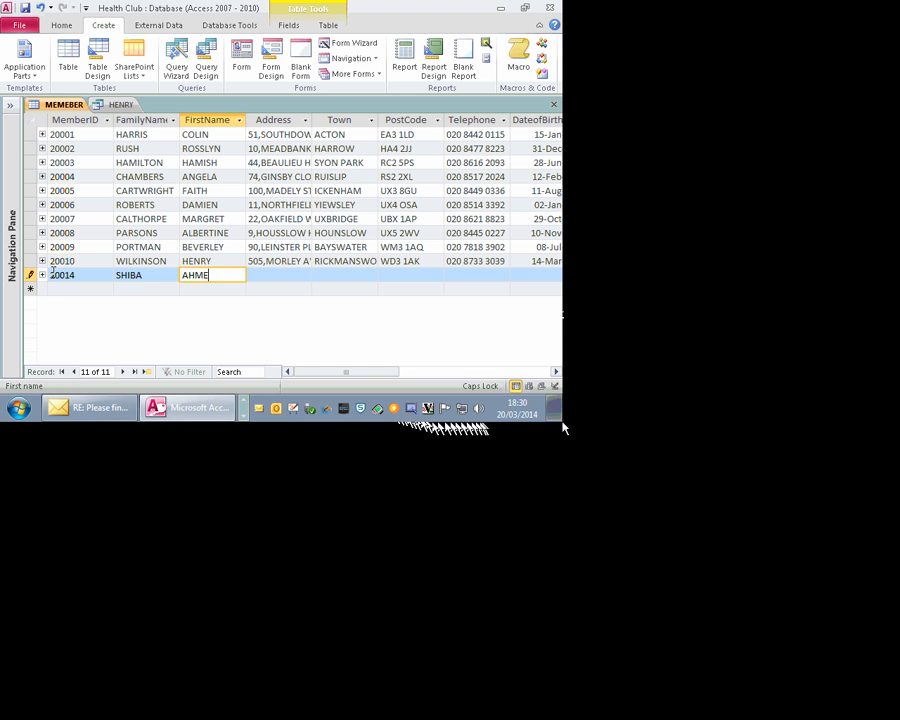
# Enter the new member's street address in the Address field of the new MEMEBER record
pyautogui.press('Tab')
pyautogui.write('12')
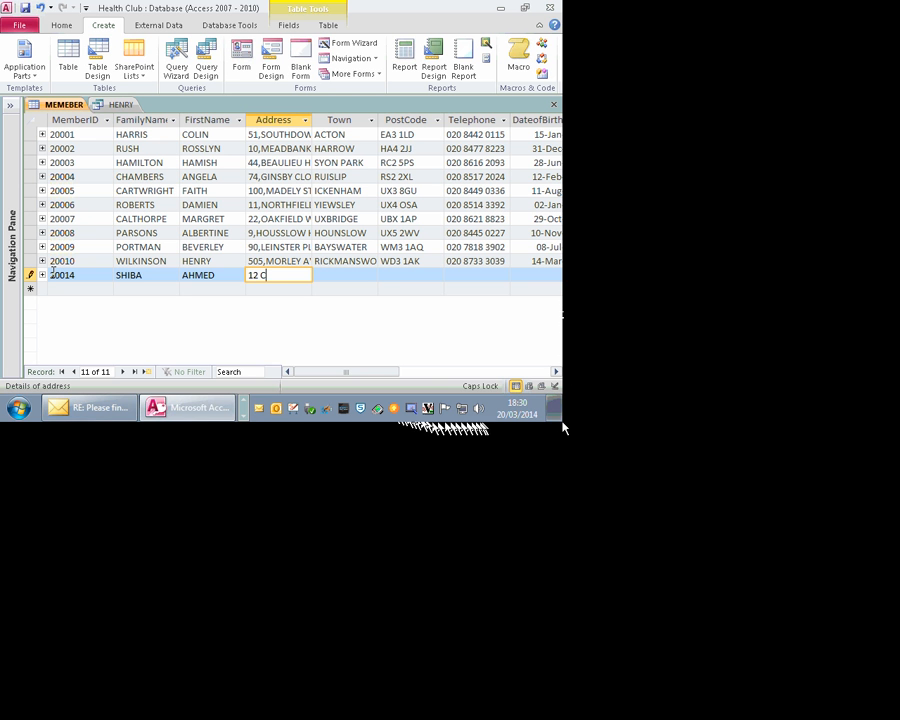
pyautogui.write('U')
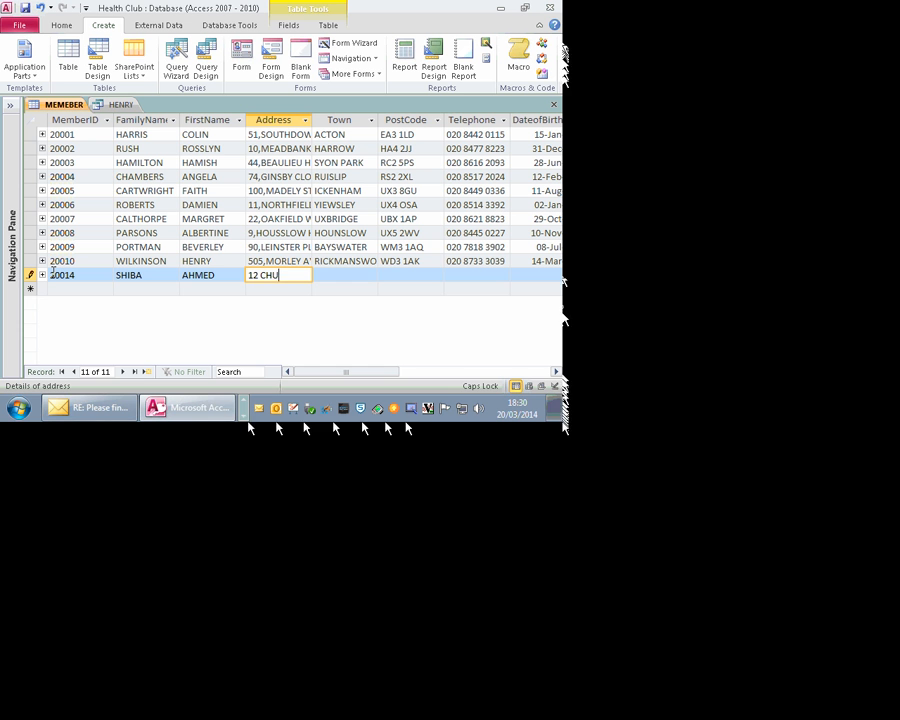
pyautogui.write('OA')
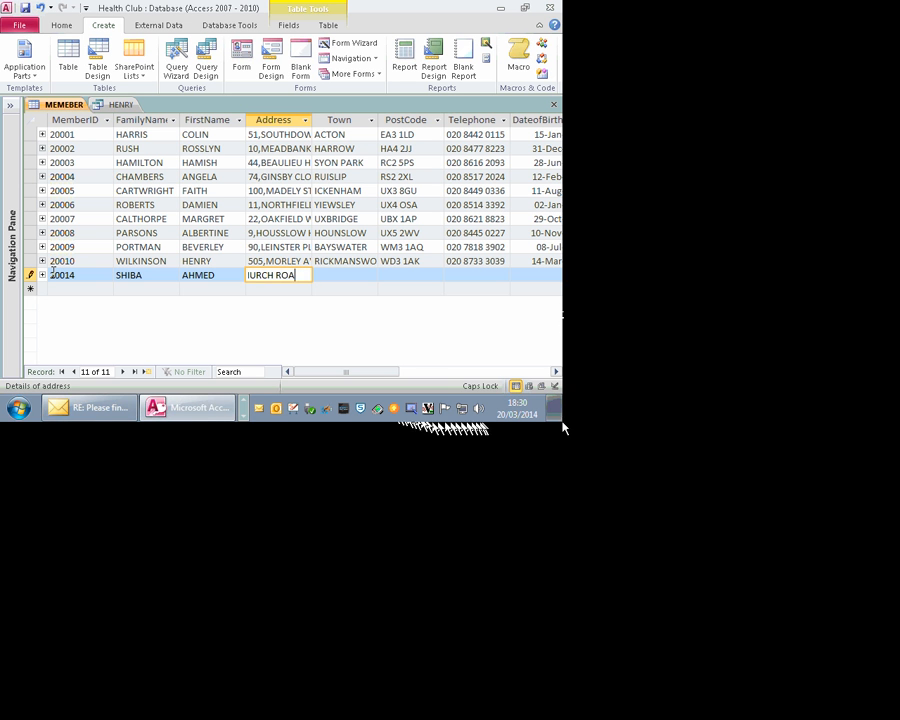
pyautogui.write('D')
pyautogui.press('Tab')
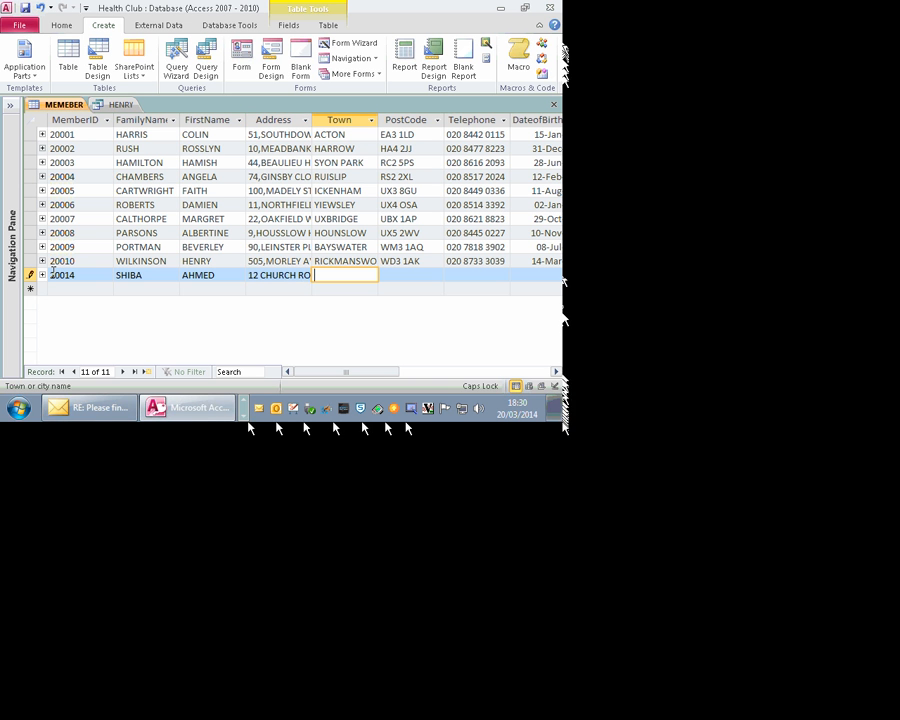
# Fill in the new member's town, postcode and telephone number
pyautogui.write('HJHJHJHJ')
pyautogui.press('Tab')
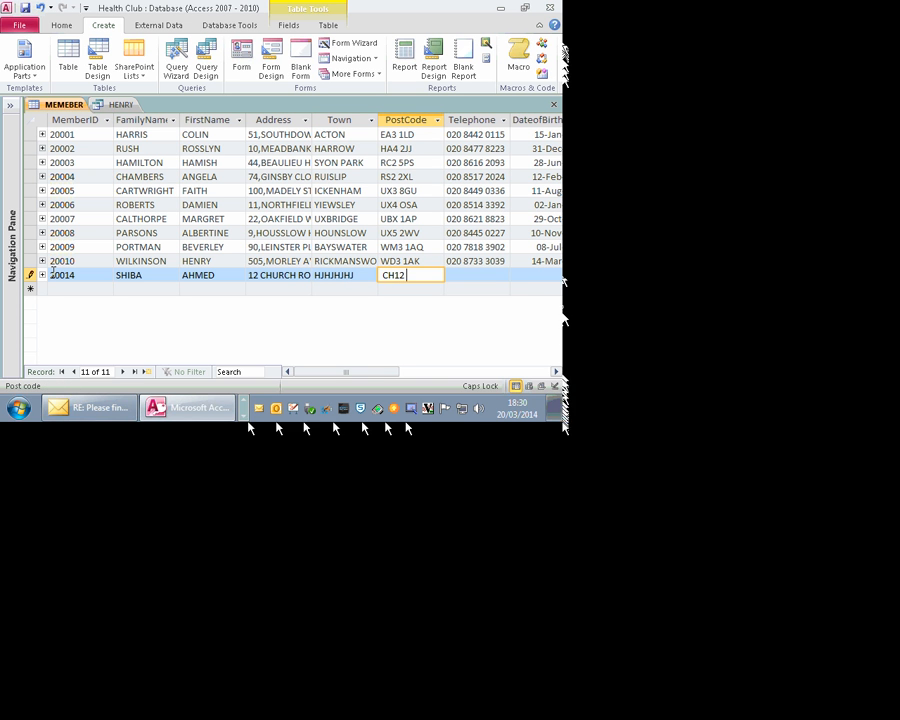
pyautogui.press('Tab')
pyautogui.write('01')
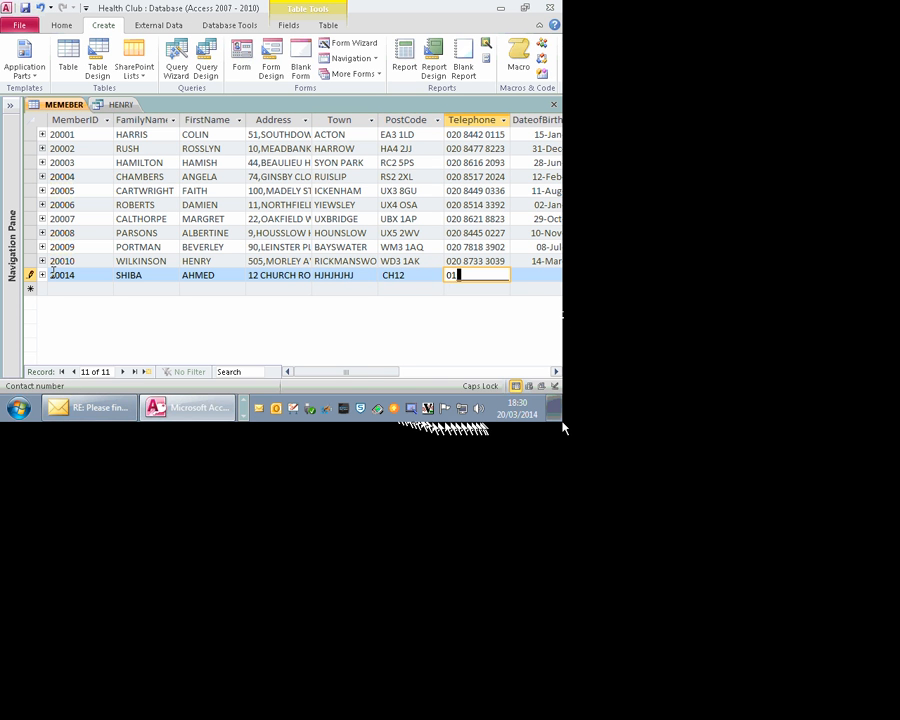
pyautogui.write('23456789')
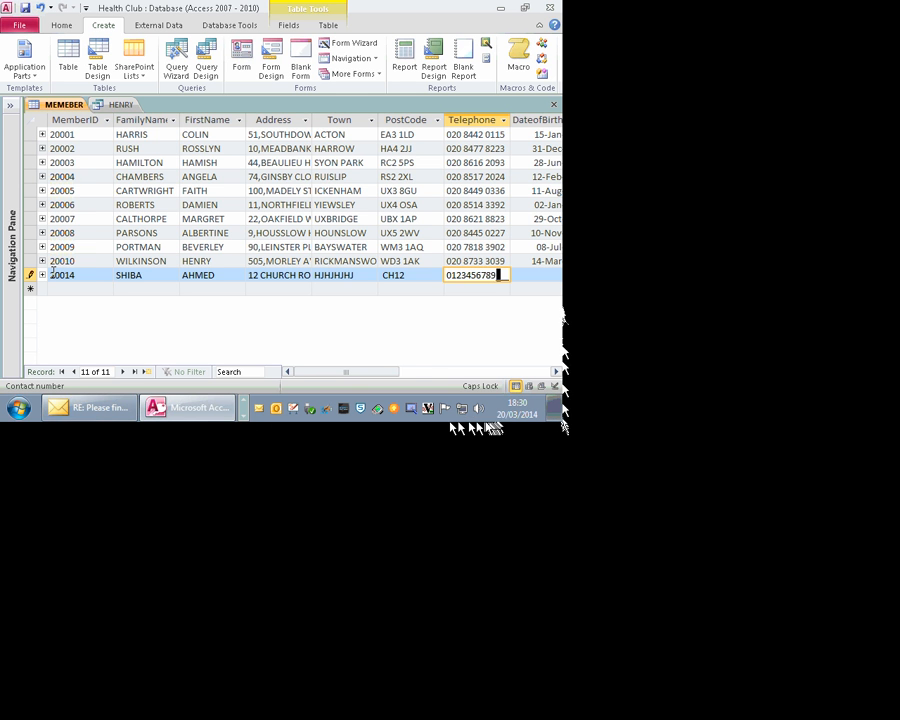
pyautogui.press('Tab')
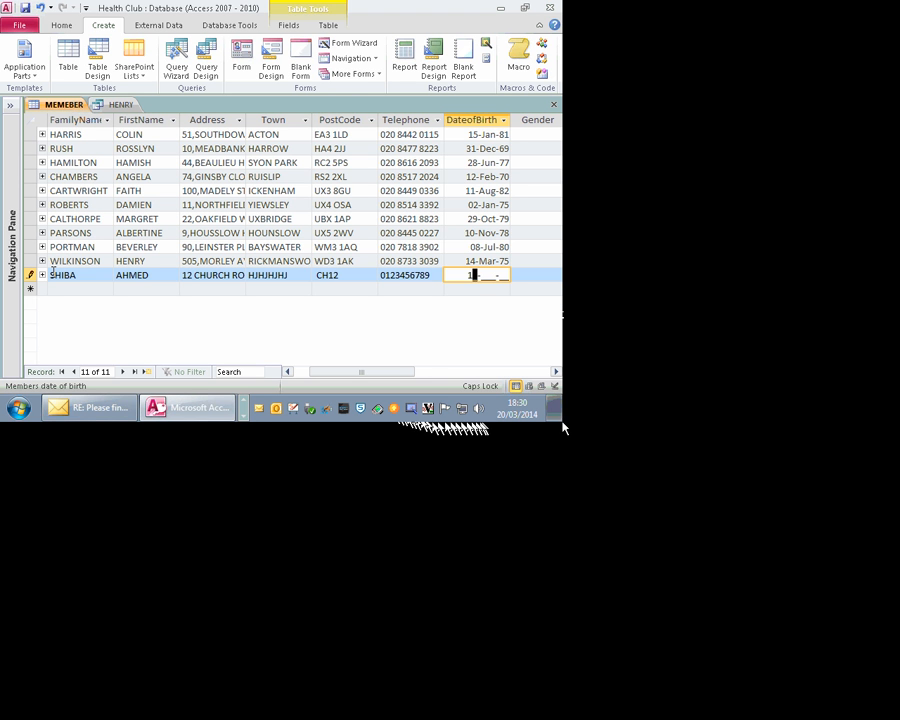
pyautogui.write('3')
pyautogui.press('BackSpace')
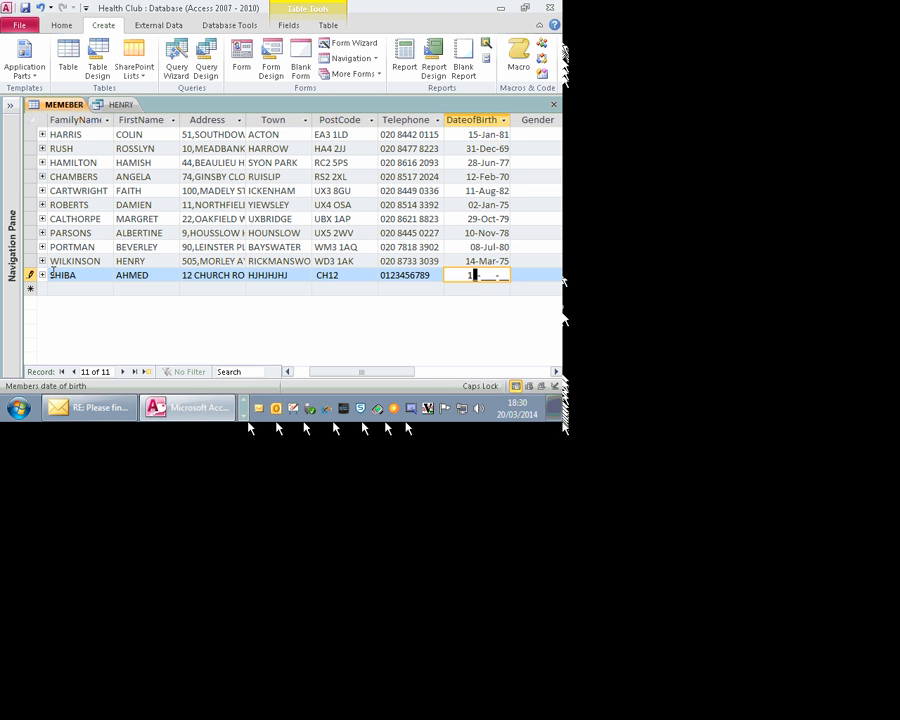
pyautogui.write('15-')
pyautogui.write('Mar-')
pyautogui.press('Return')
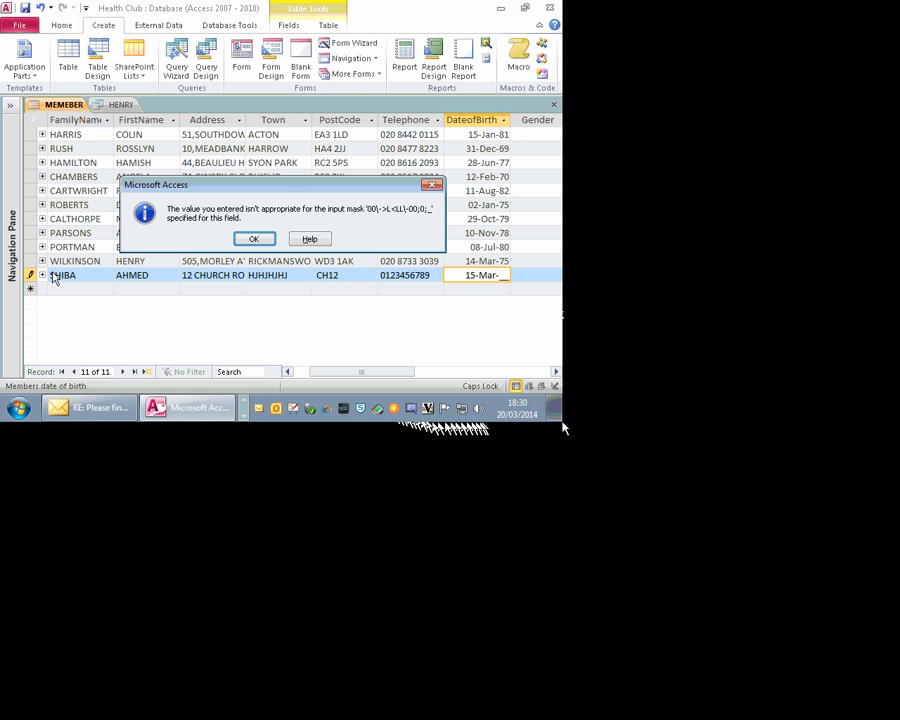
pyautogui.press('Escape')
pyautogui.press('Escape')
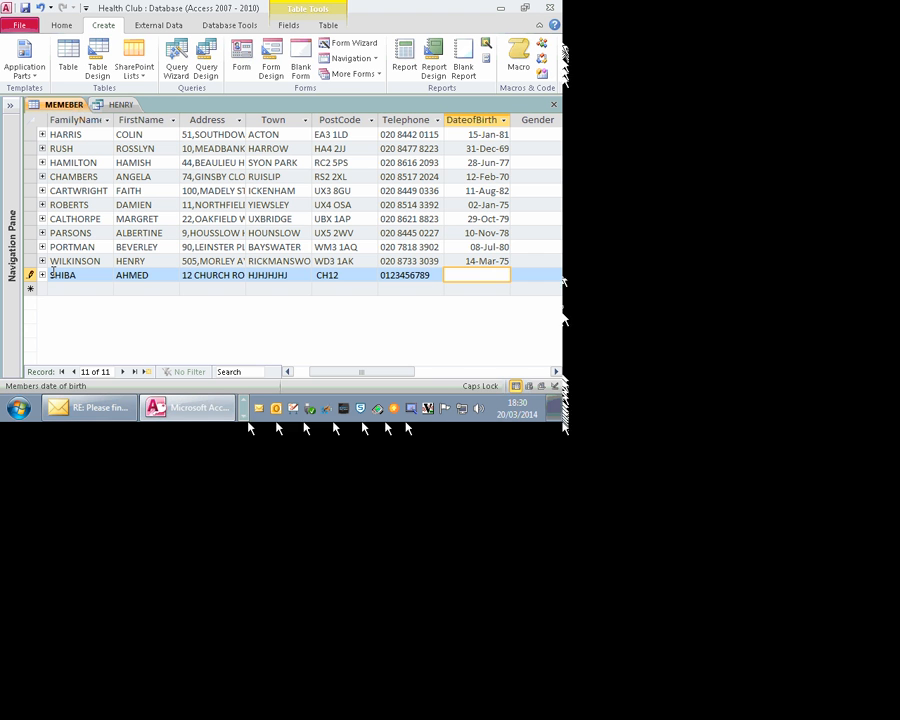
# Enter the new member's complete date of birth, leave Gender blank, and close the MEMEBER table
pyautogui.write('14-Mar-00')
pyautogui.press('Return')
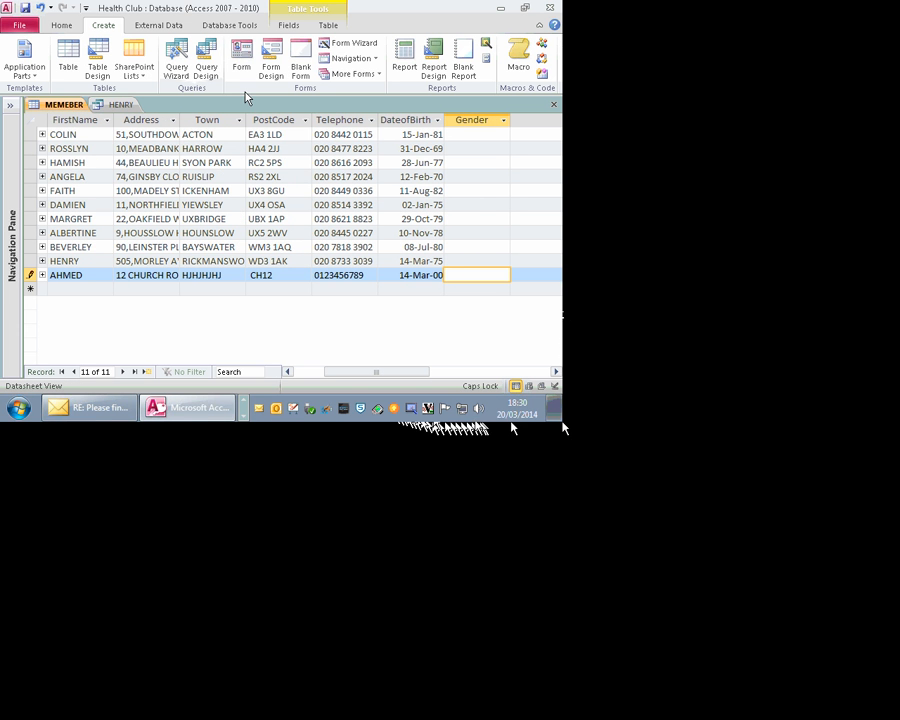
pyautogui.click(554, 105)
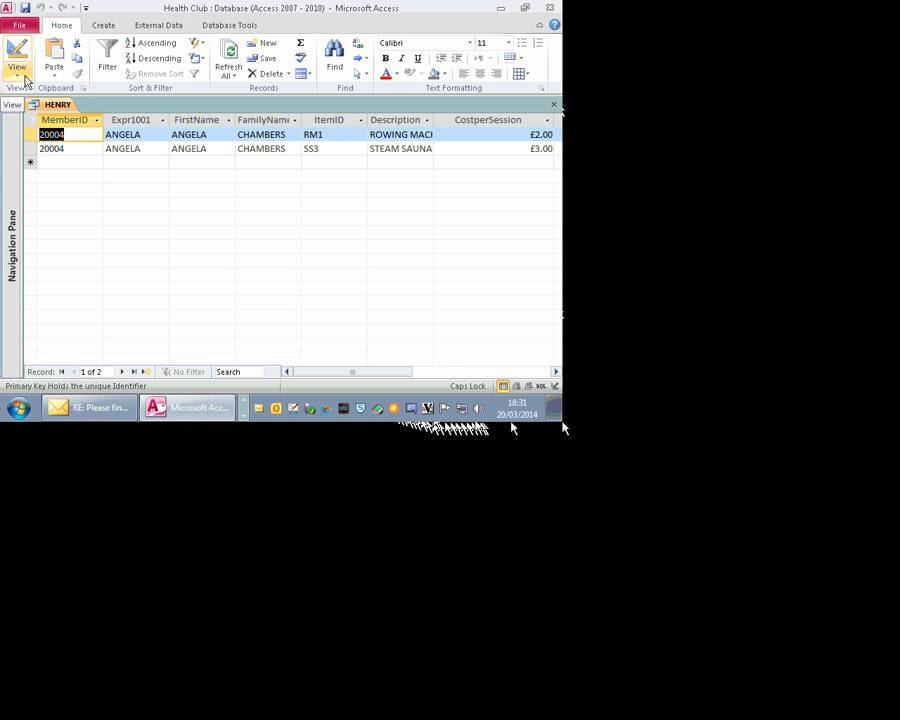
# Open the BOOKING table and go to the MemberID cell of its blank new record
pyautogui.click(10, 104)
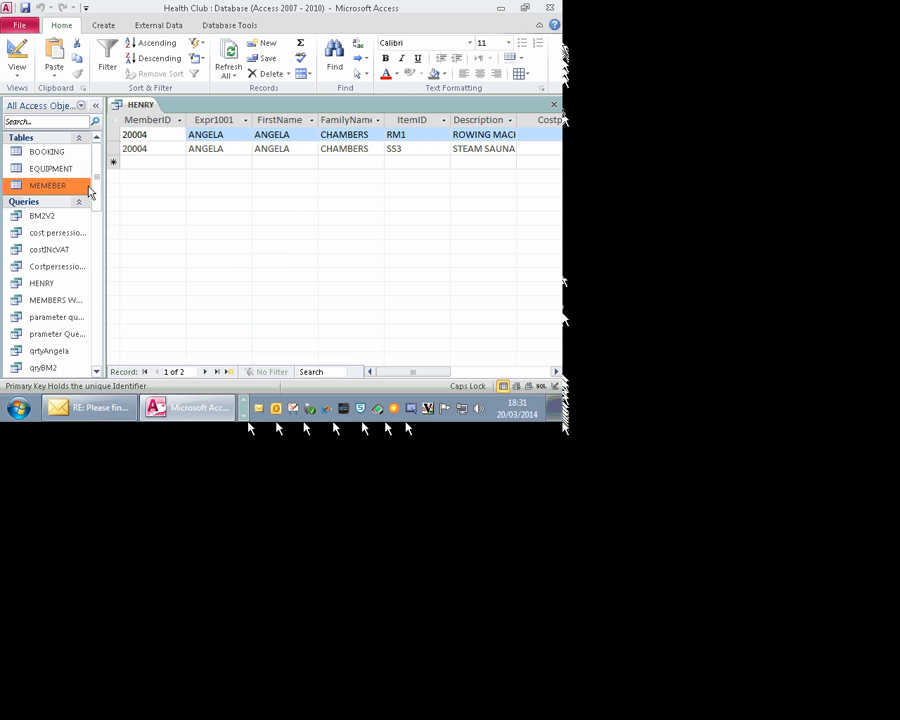
pyautogui.doubleClick(45, 153)
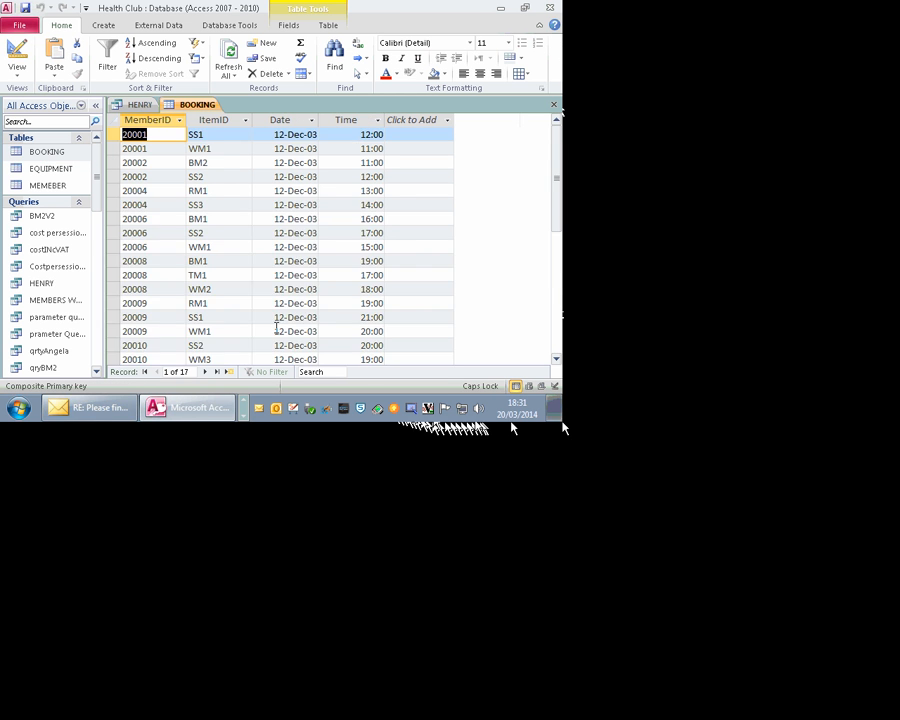
pyautogui.scroll(-4, 165, 348)
pyautogui.click(158, 204)
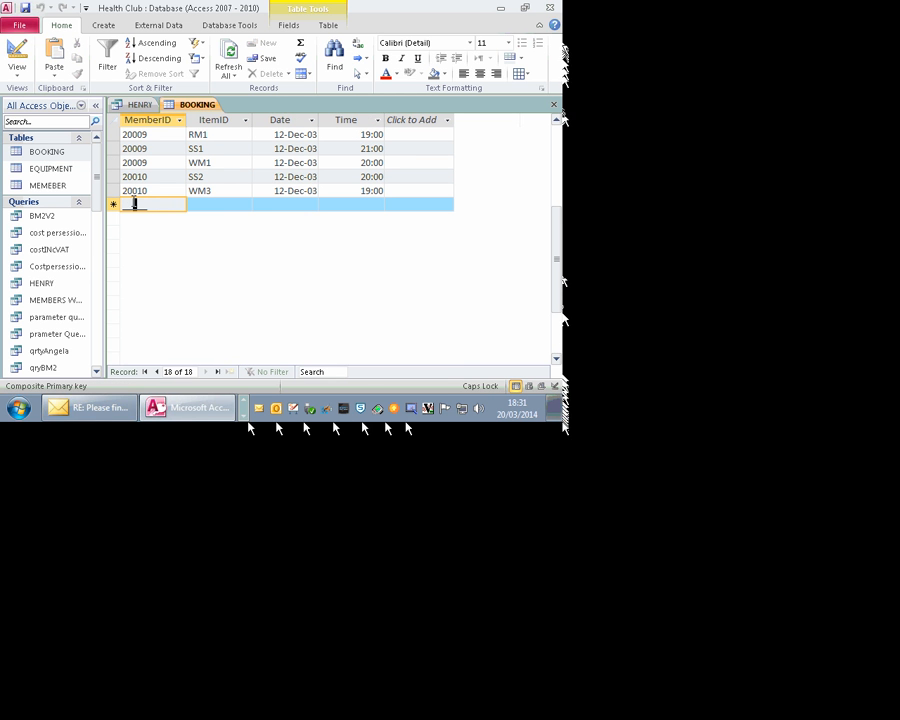
pyautogui.press('Tab')
pyautogui.press('Tab')
pyautogui.press('Tab')
pyautogui.press('Tab')
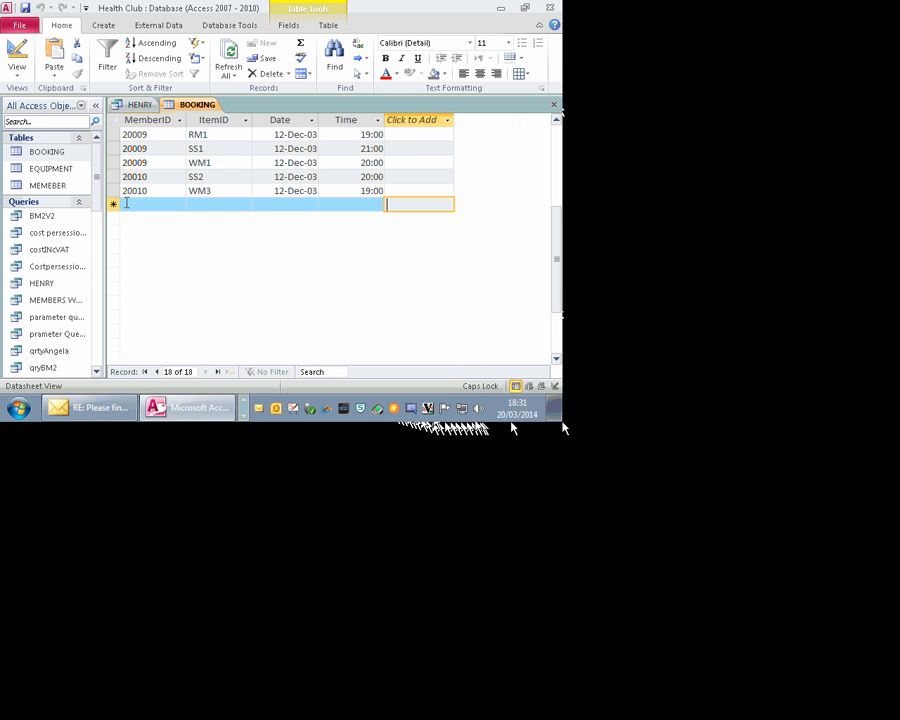
pyautogui.hotkey('shift', 'Tab')
pyautogui.hotkey('shift', 'Tab')
pyautogui.hotkey('shift', 'Tab')
pyautogui.hotkey('shift', 'Tab')
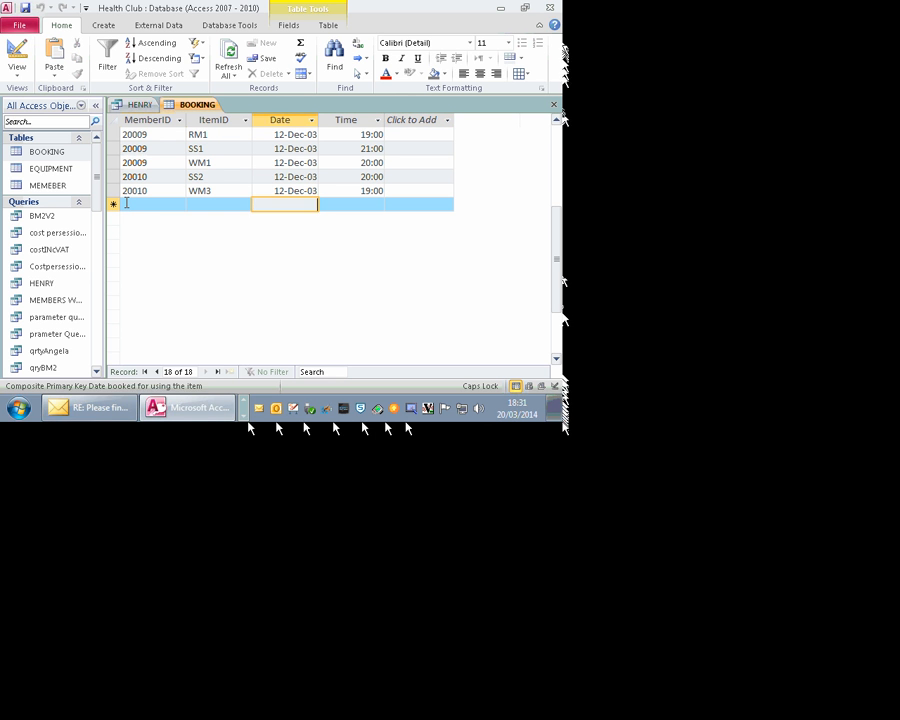
# Add a booking under the new member's ID with ItemID WM3, date 12-Dec-15 and time 18:00, and close the BOOKING table
pyautogui.write('20014')
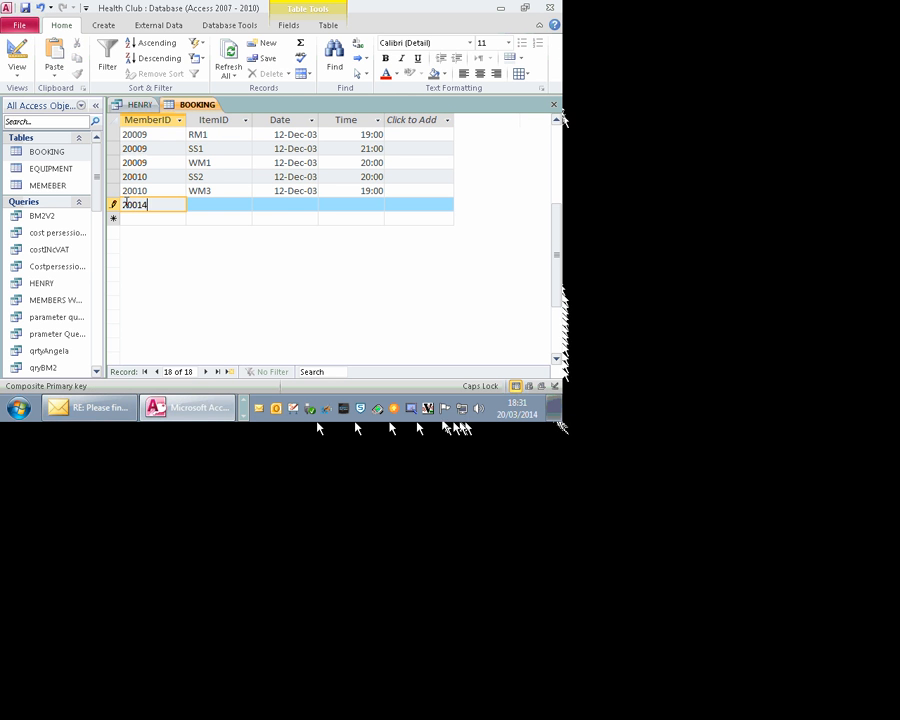
pyautogui.press('Tab')
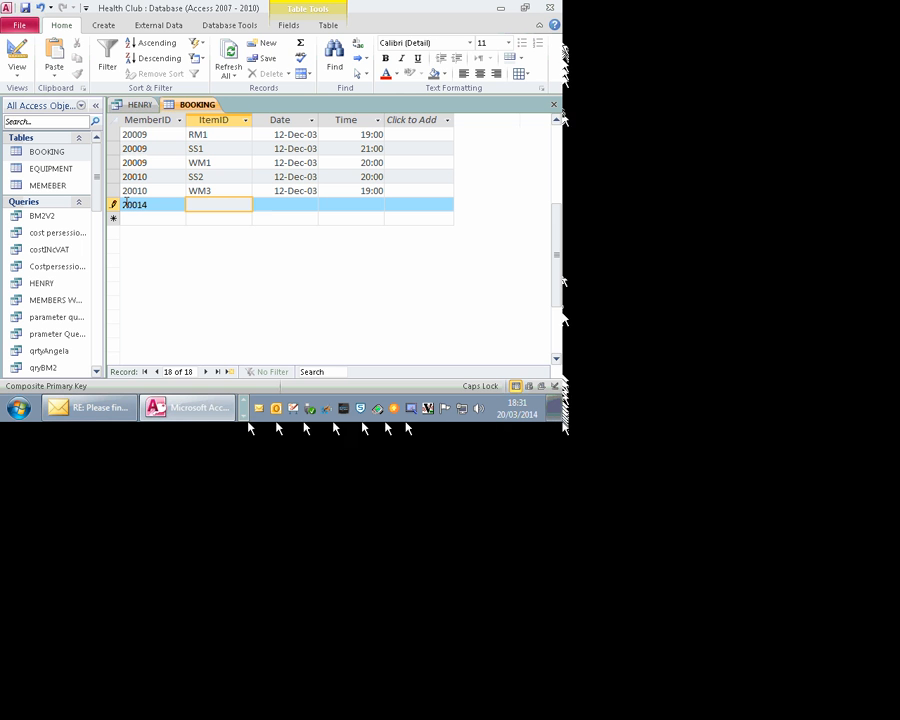
pyautogui.write('WM3')
pyautogui.press('Tab')
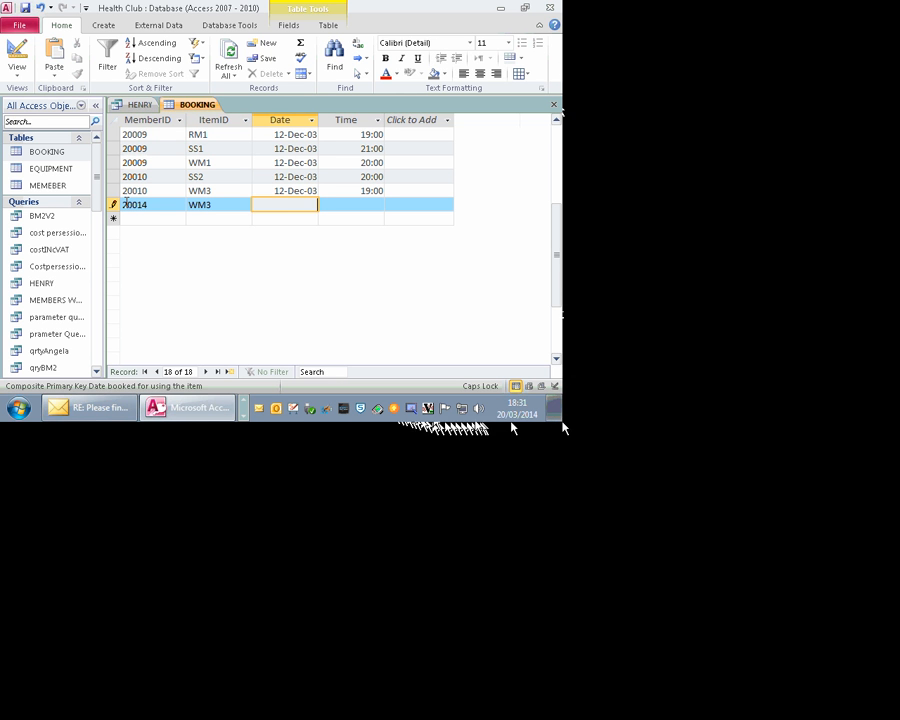
pyautogui.write('12-Dec-1')
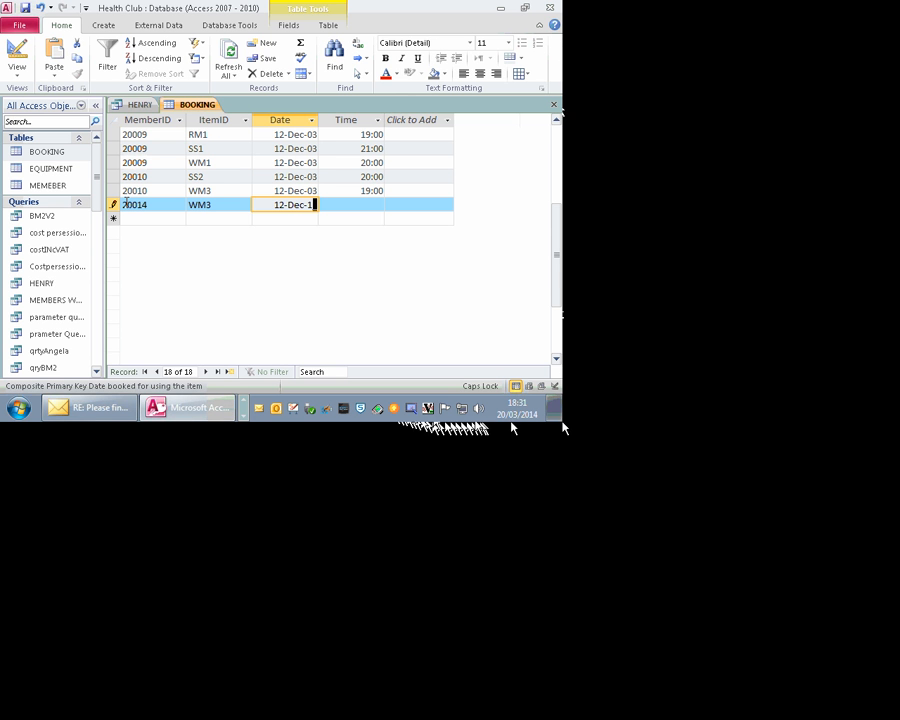
pyautogui.write('5')
pyautogui.press('Tab')
pyautogui.write('18:0')
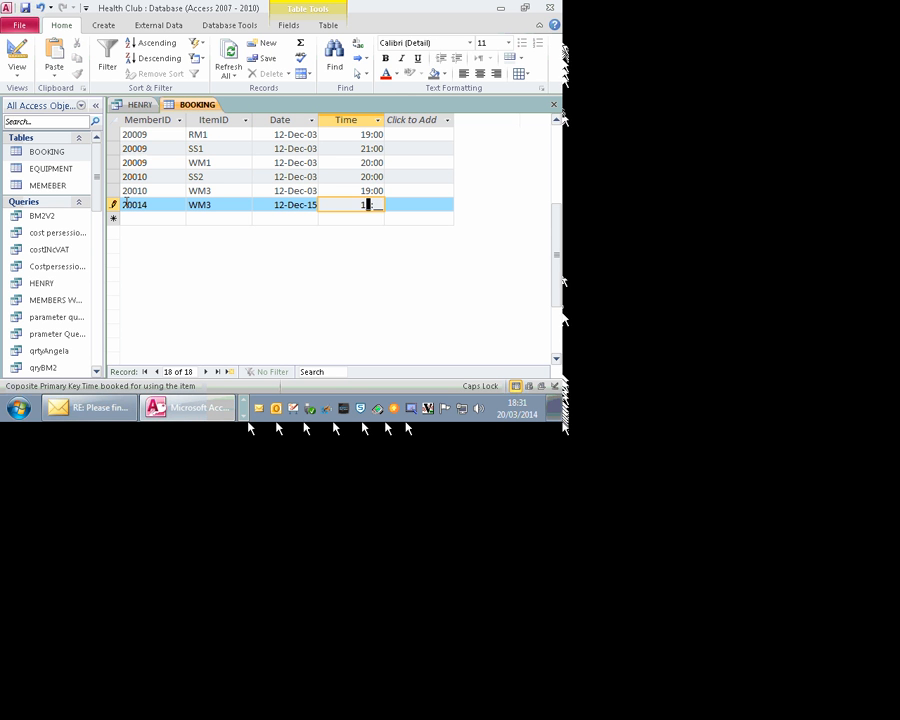
pyautogui.write('0')
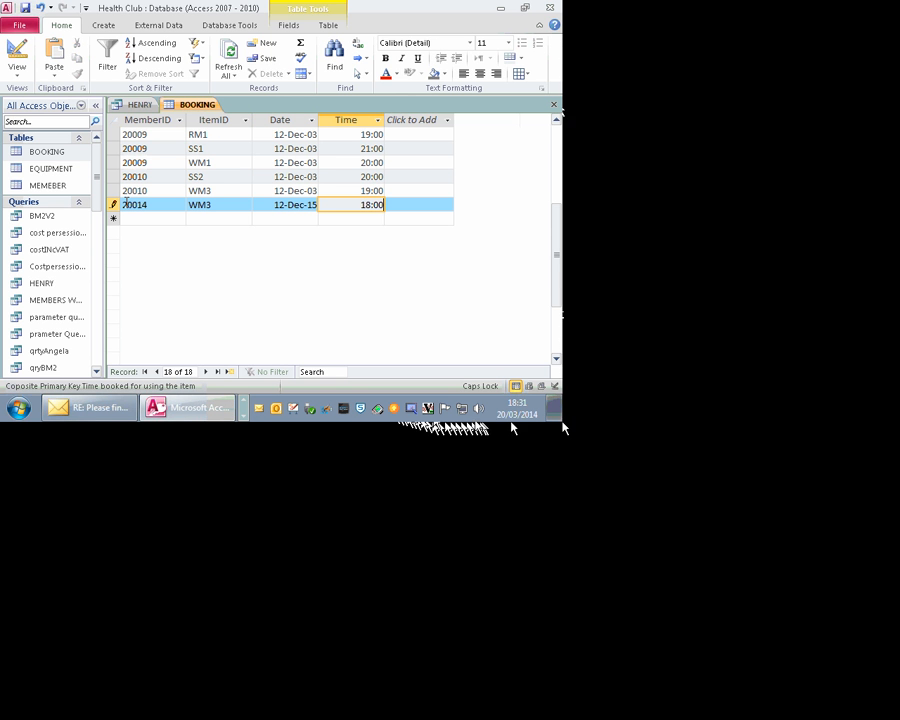
pyautogui.press('Tab')
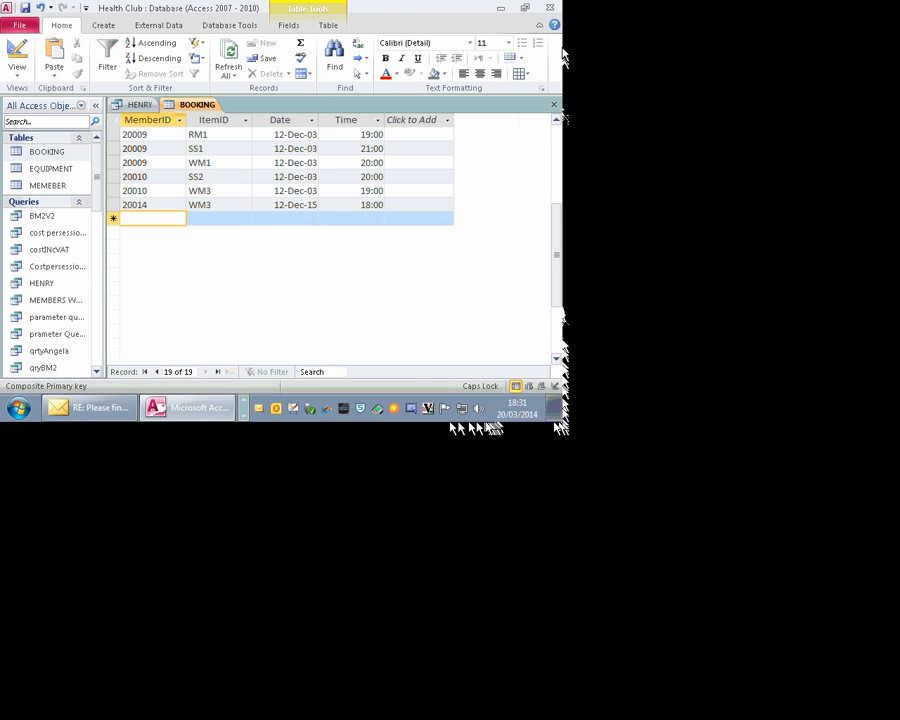
pyautogui.click(554, 104)
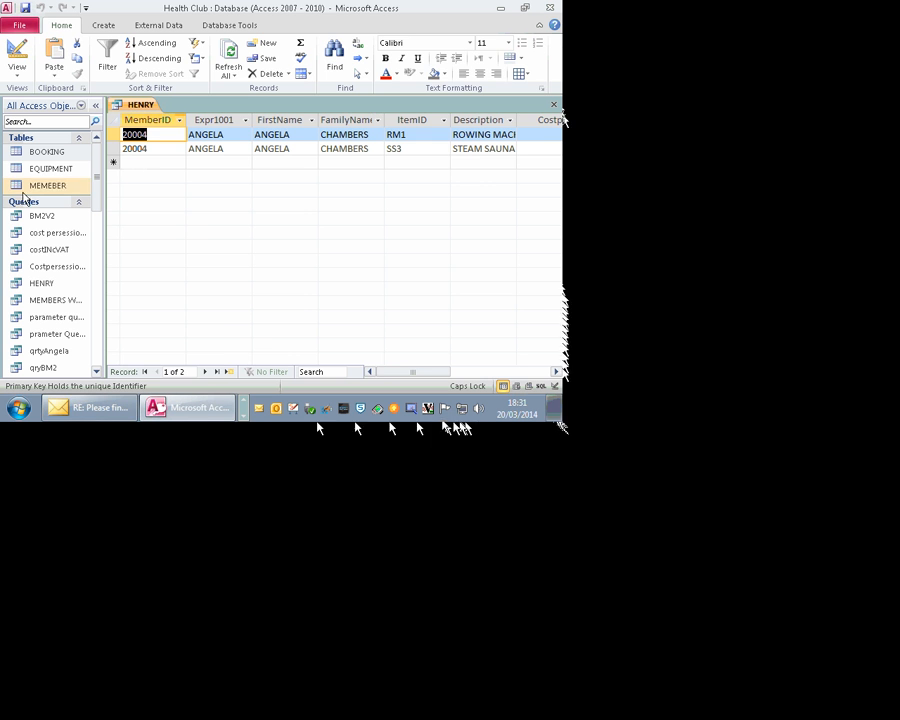
# Rerun the parameter query from its design with the new member's first name as the Enter First Name value
pyautogui.click(29, 46)
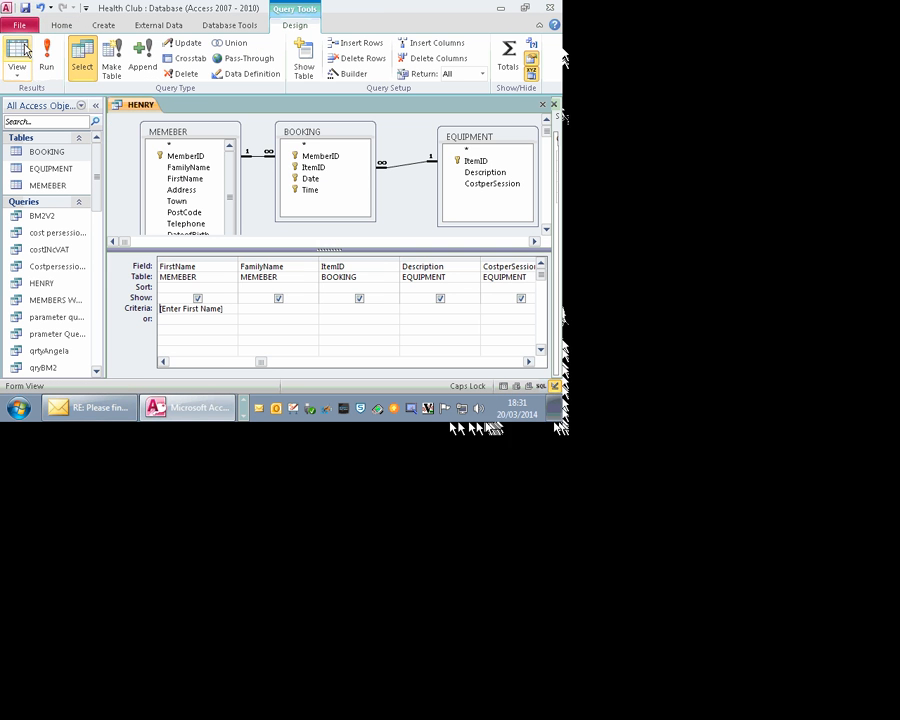
pyautogui.click(45, 55)
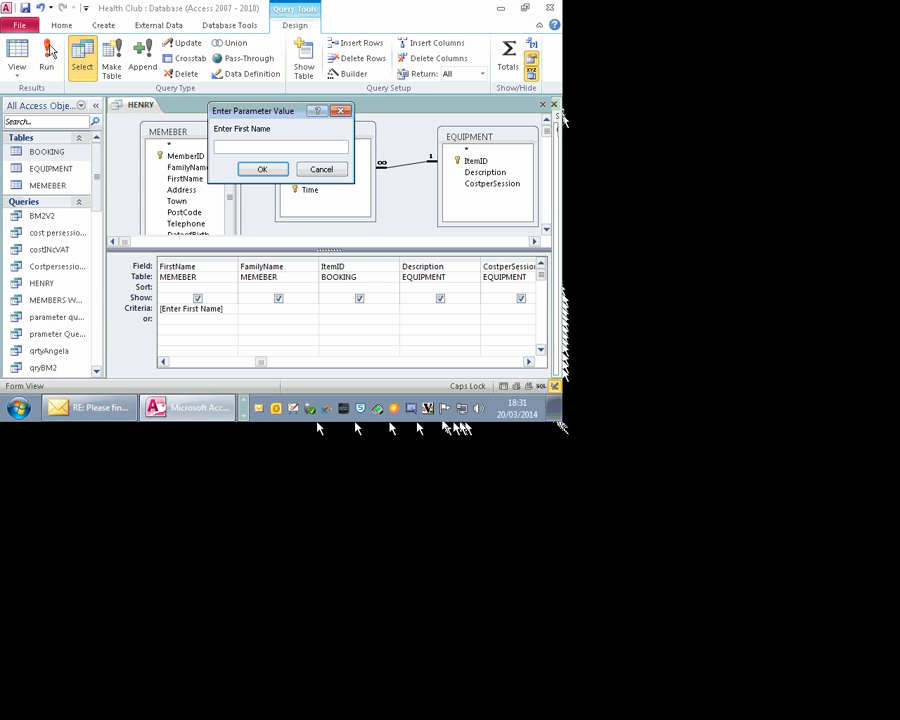
pyautogui.write('AHMED')
pyautogui.press('Return')
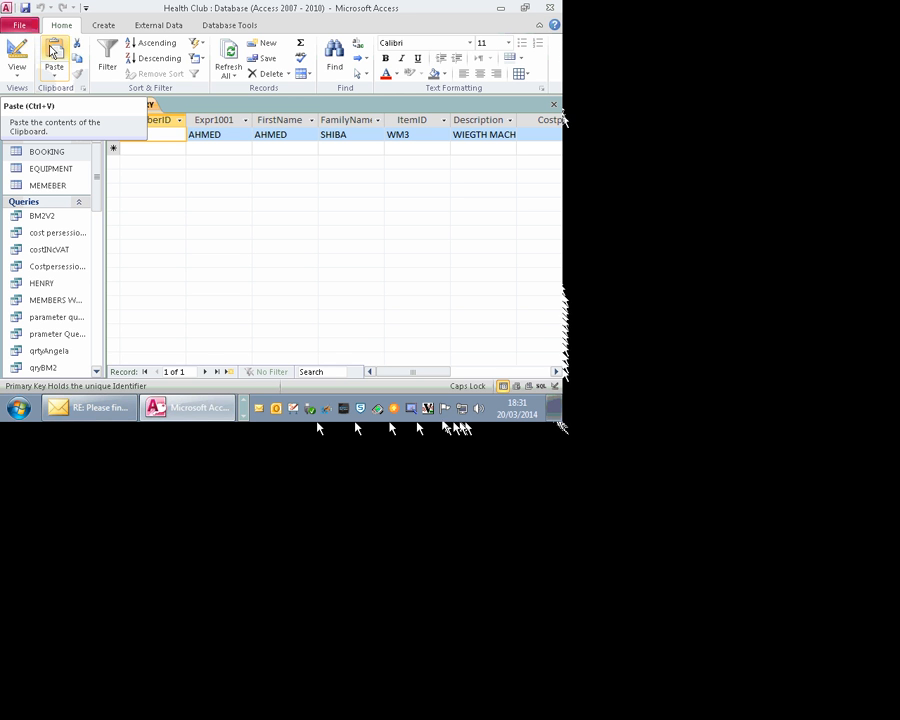
# Return the query to its design and save it as a new query named PARAMETER QUERY
pyautogui.click(17, 52)
pyautogui.moveTo(229, 309); pyautogui.dragTo(110, 300)
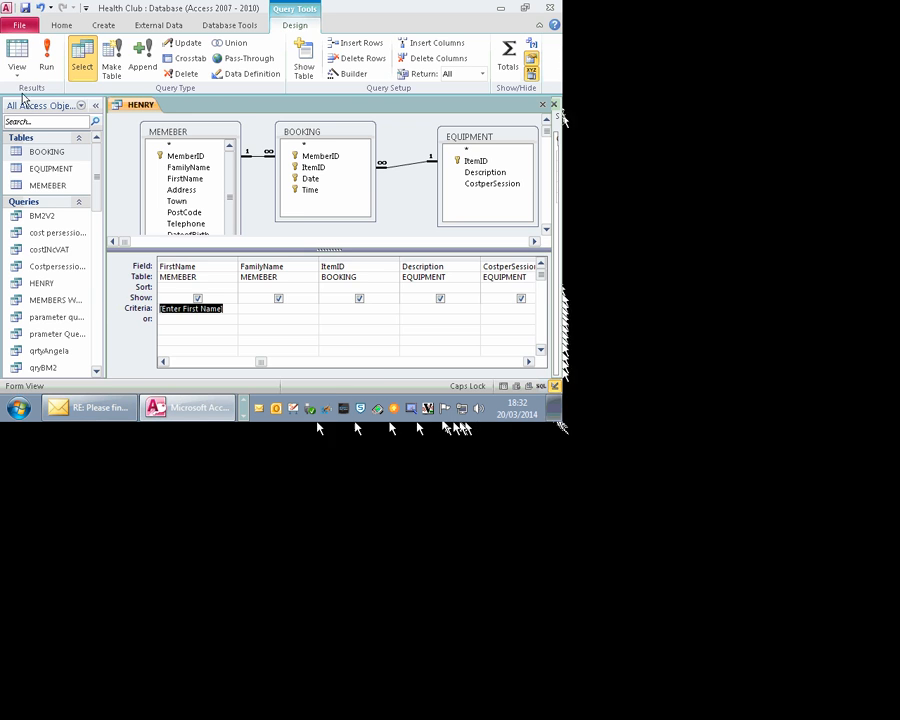
pyautogui.click(22, 24)
pyautogui.click(52, 68)
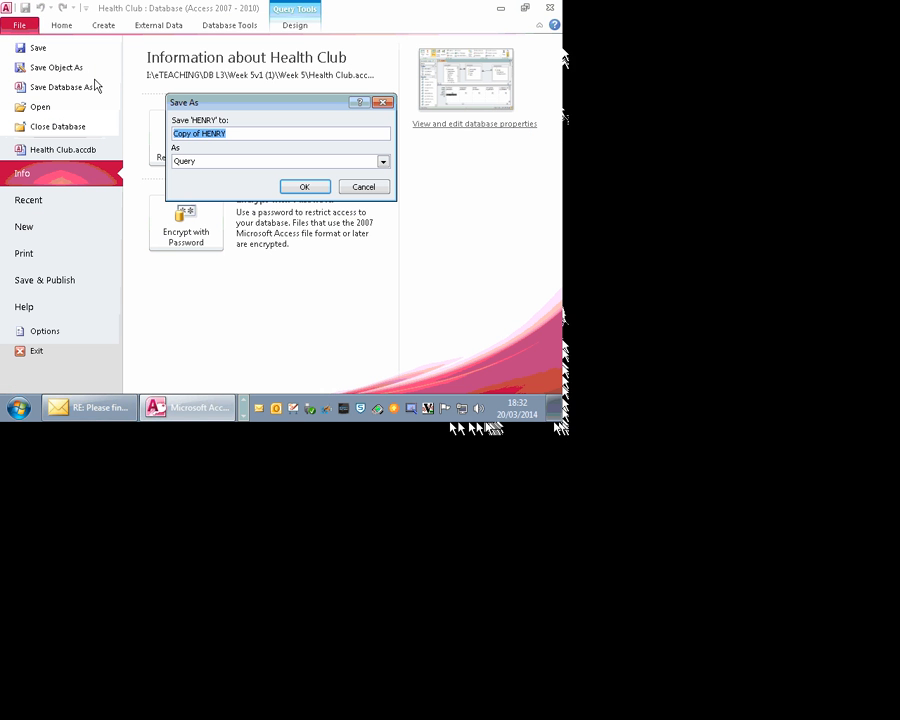
pyautogui.write('[PARAM')
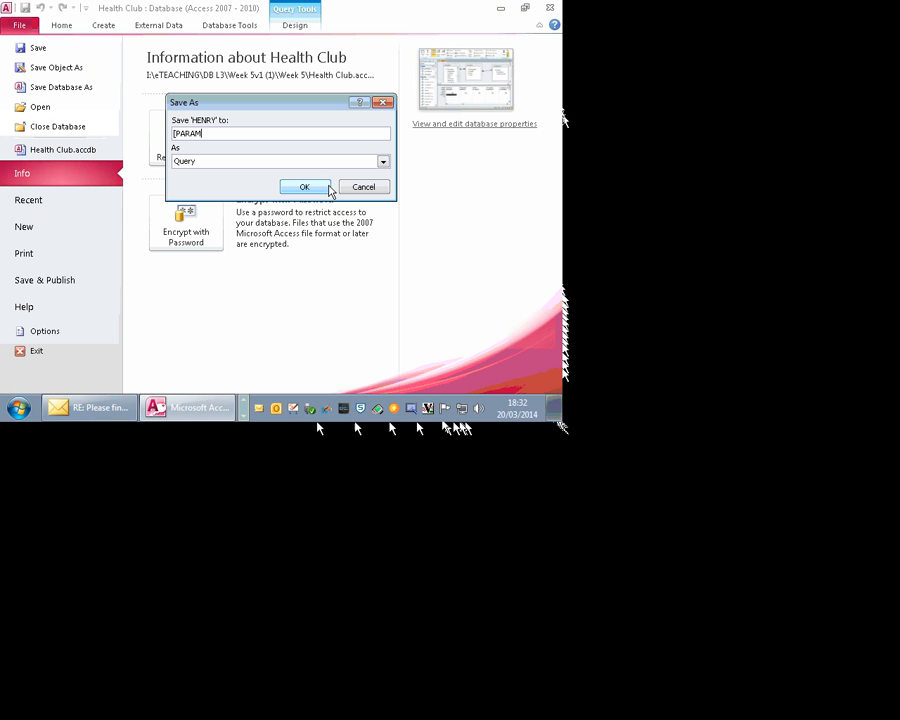
pyautogui.write('ETER QUERY')
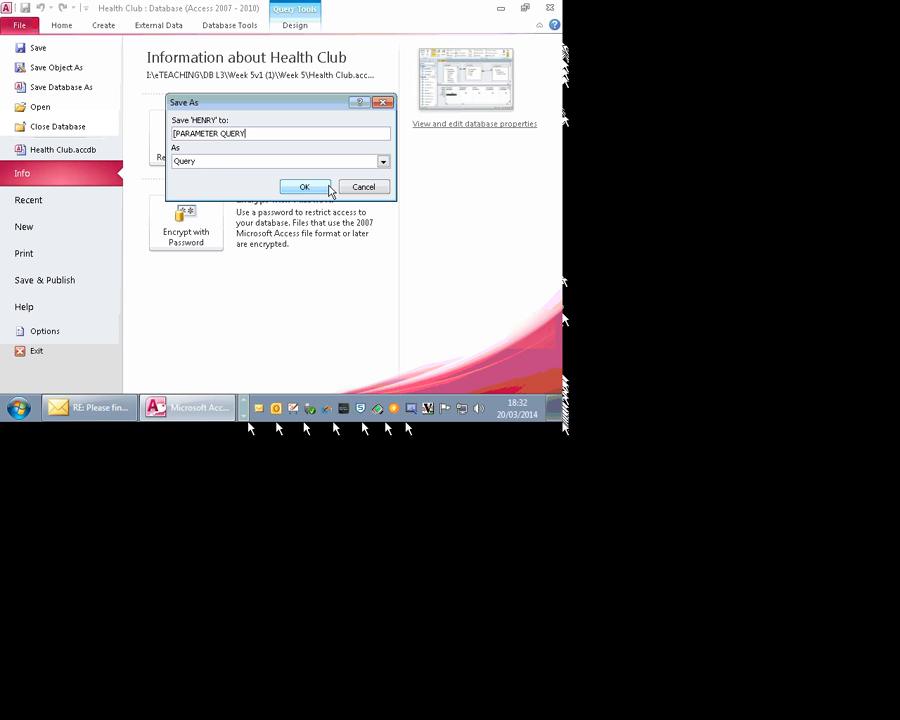
pyautogui.click(327, 187)
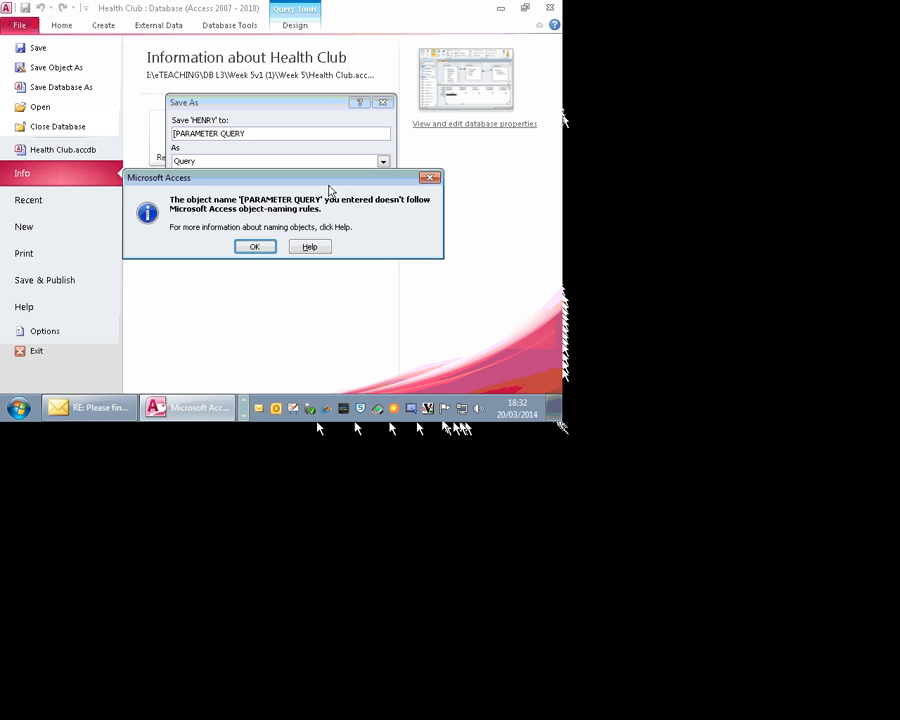
pyautogui.press('Return')
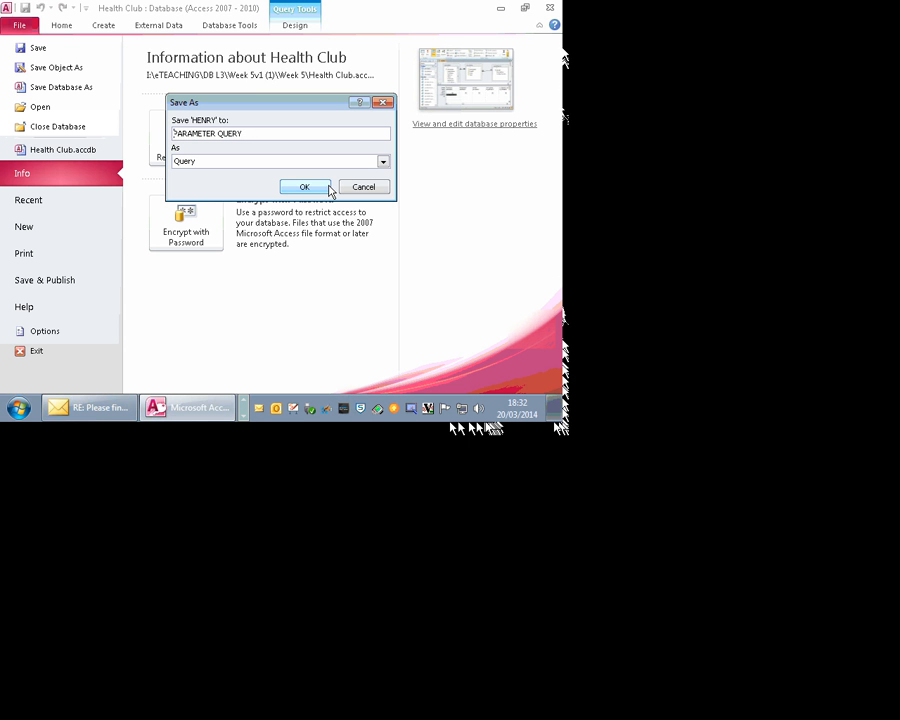
pyautogui.click(328, 188)
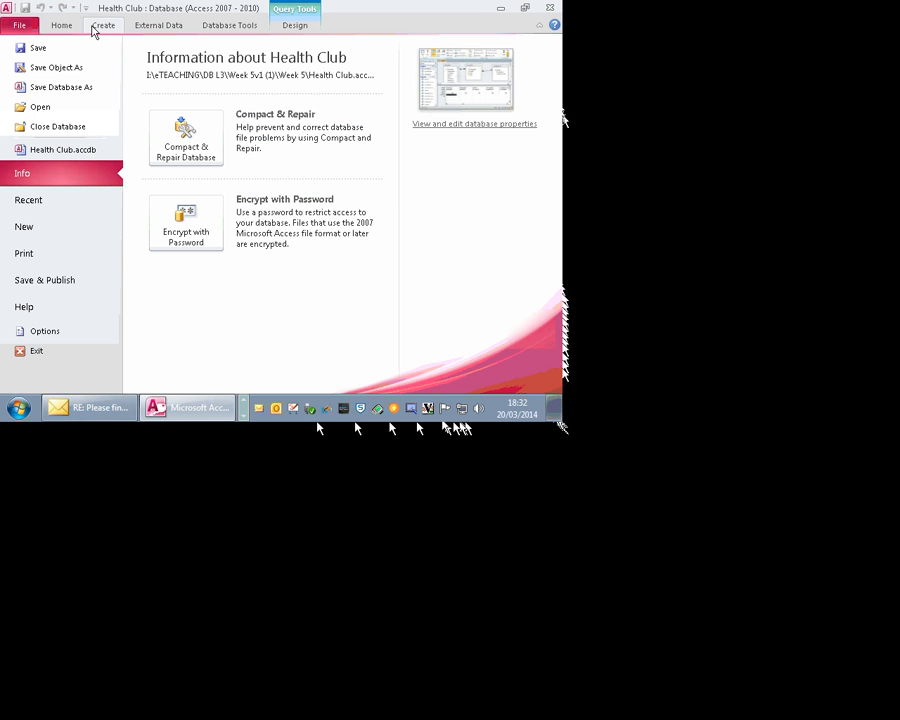
pyautogui.click(61, 25)
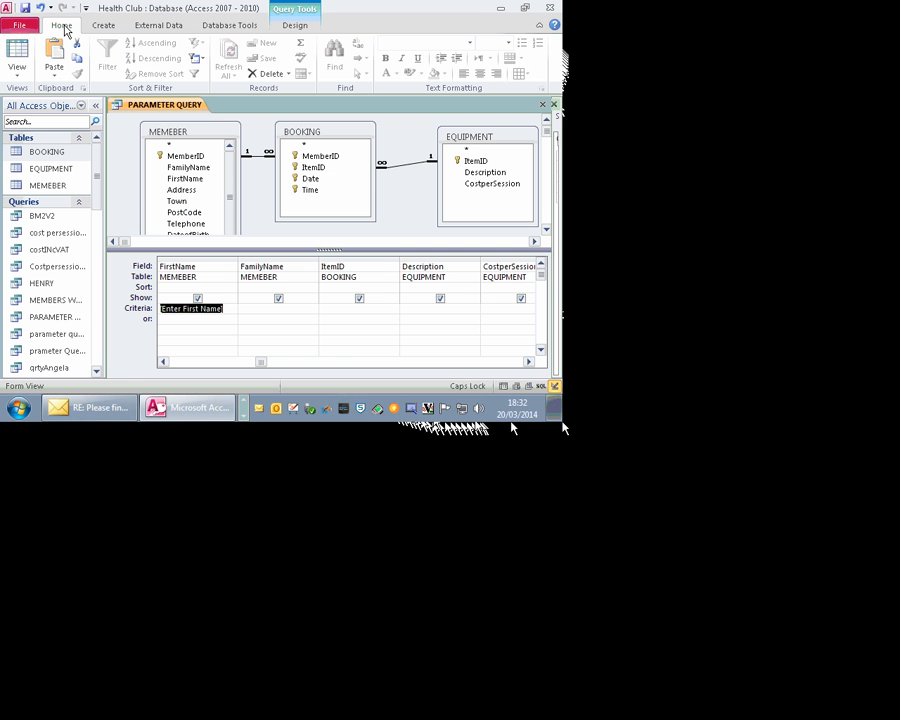
# Widen the FirstName column of the design grid and retype the closing bracket of its [Enter First Name] criterion
pyautogui.click(231, 308)
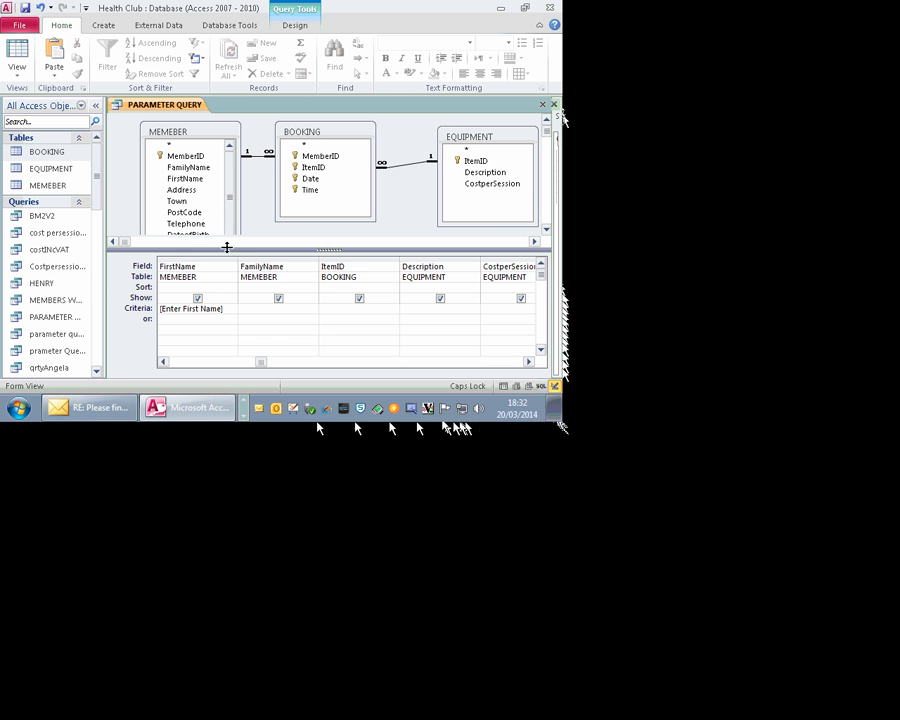
pyautogui.moveTo(238, 259); pyautogui.dragTo(330, 258)
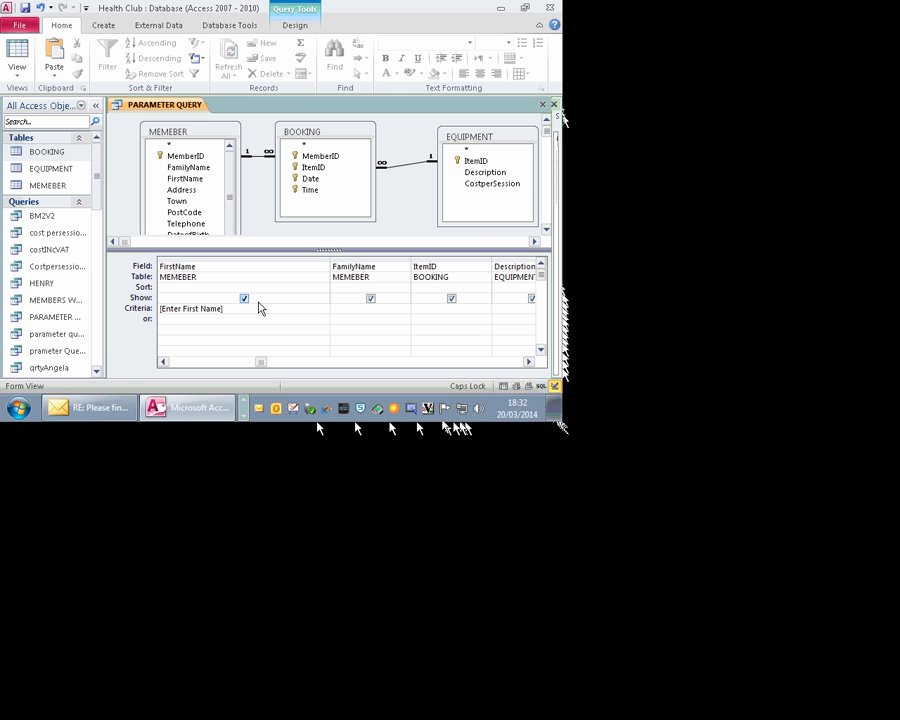
pyautogui.press('BackSpace')
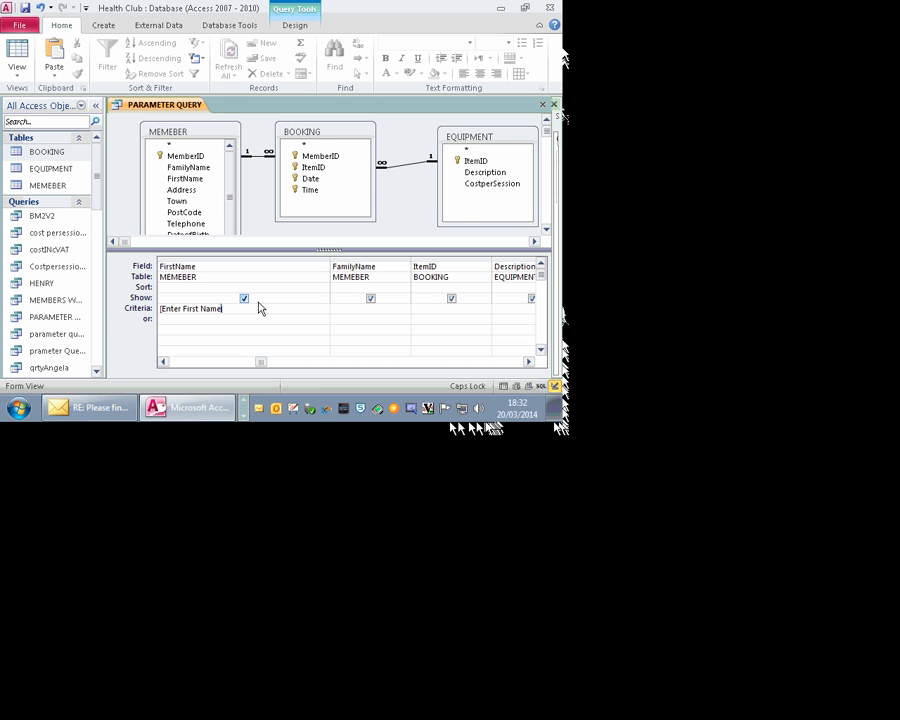
pyautogui.write(']')
pyautogui.press('BackSpace')
pyautogui.write(']')
# Clear the FirstName criterion, save the query as a new query named PART OF SURNAME, and return to its design
pyautogui.moveTo(243, 309); pyautogui.dragTo(147, 314)
pyautogui.press('Delete')
pyautogui.click(19, 25)
pyautogui.click(56, 67)
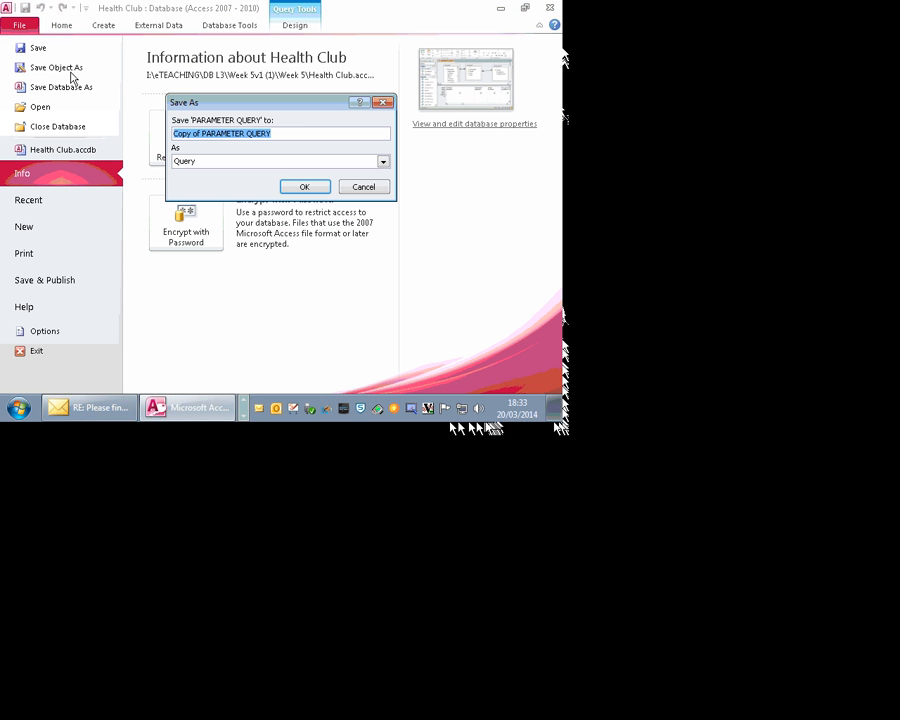
pyautogui.write('PART OF ')
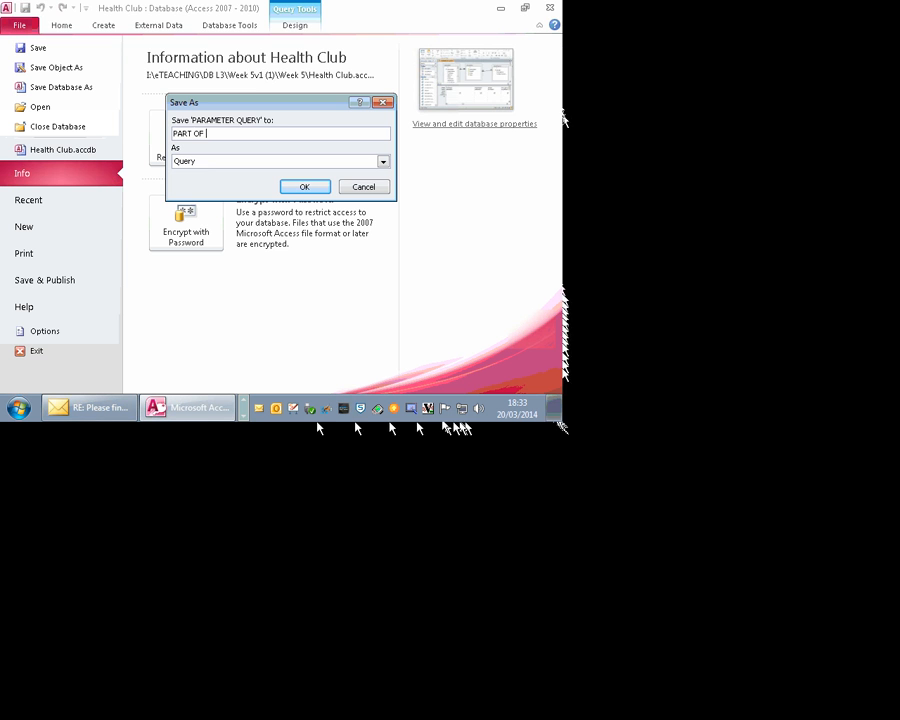
pyautogui.write('SURNAME')
pyautogui.press('Return')
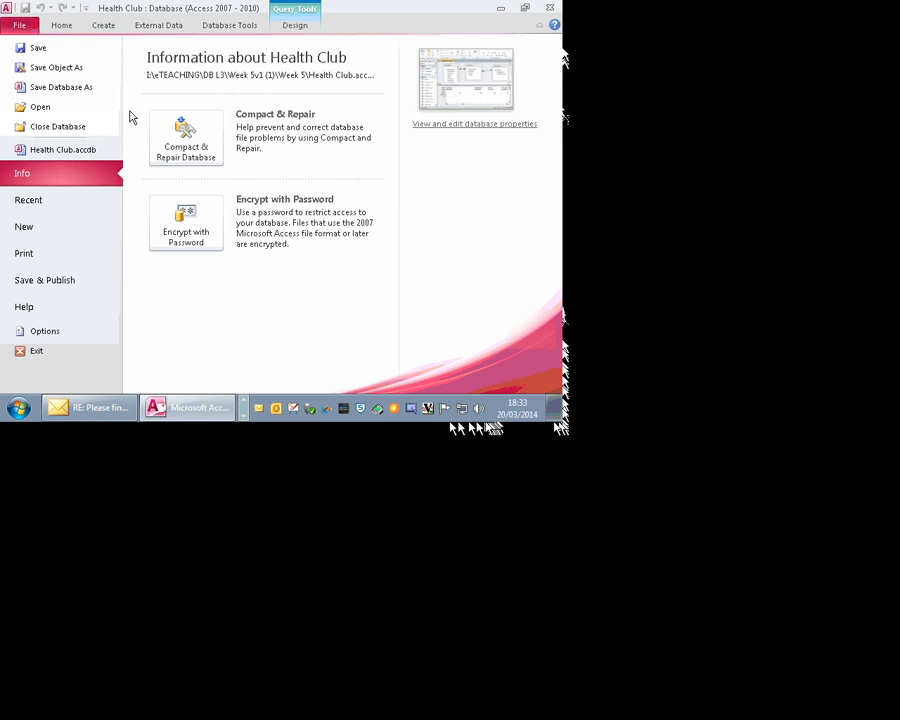
pyautogui.click(60, 26)
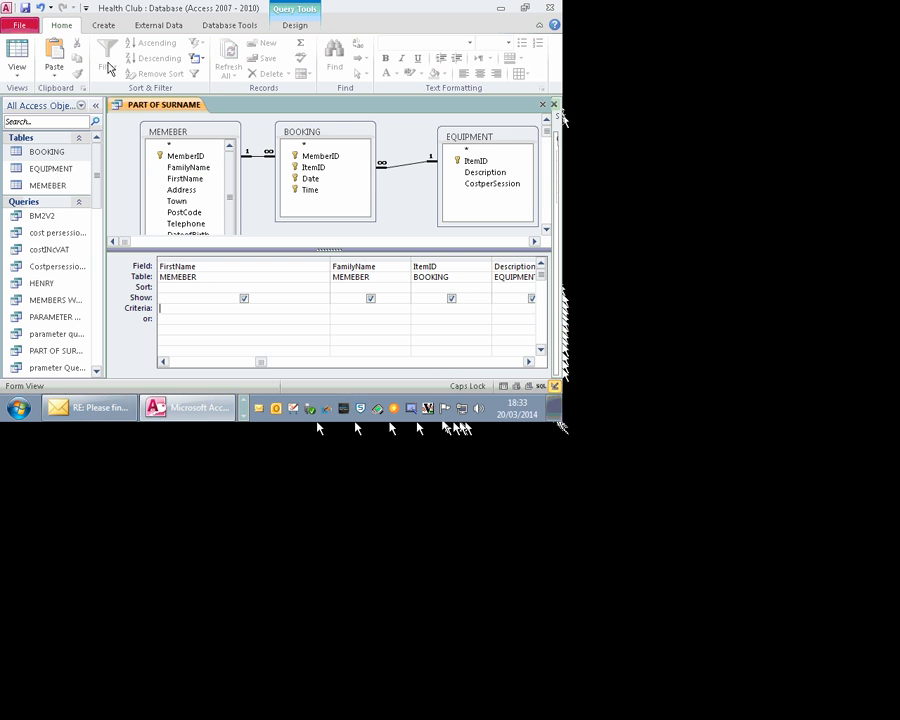
# Enlarge the table area above the design grid to show more MEMEBER fields, and go to FamilyName's Criteria cell
pyautogui.moveTo(381, 247); pyautogui.dragTo(382, 317)
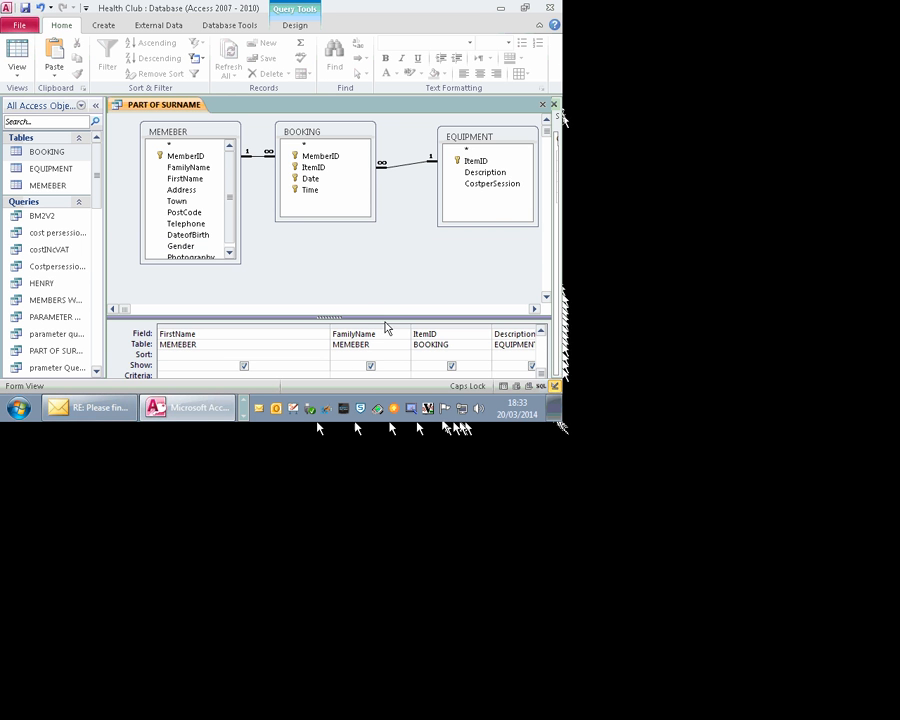
pyautogui.moveTo(384, 281); pyautogui.dragTo(384, 282)
pyautogui.click(355, 339)
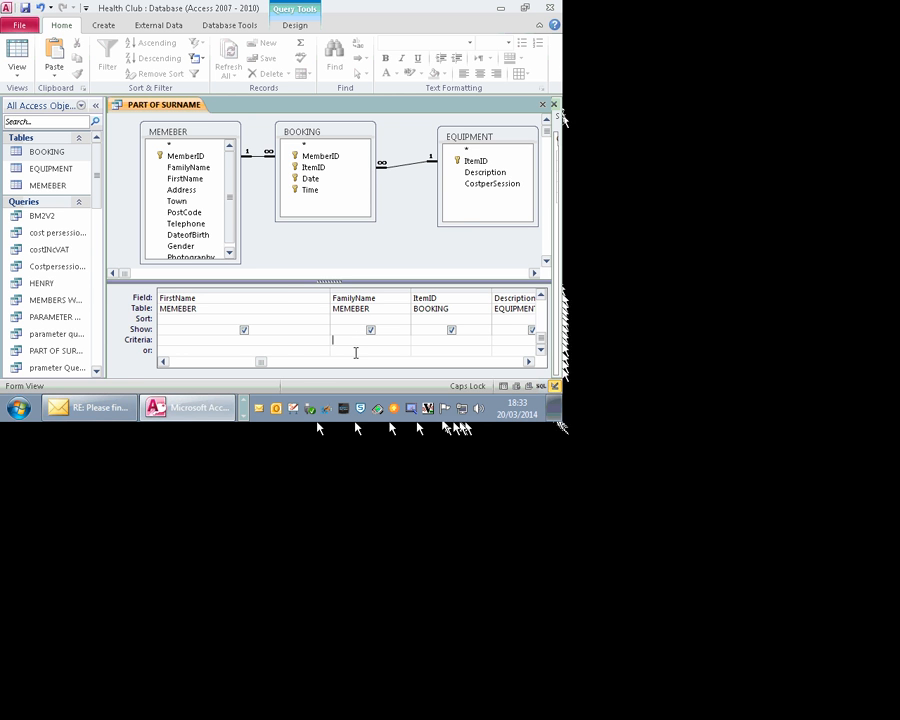
pyautogui.write('(')
pyautogui.press('capslock')
pyautogui.write('LIKE')
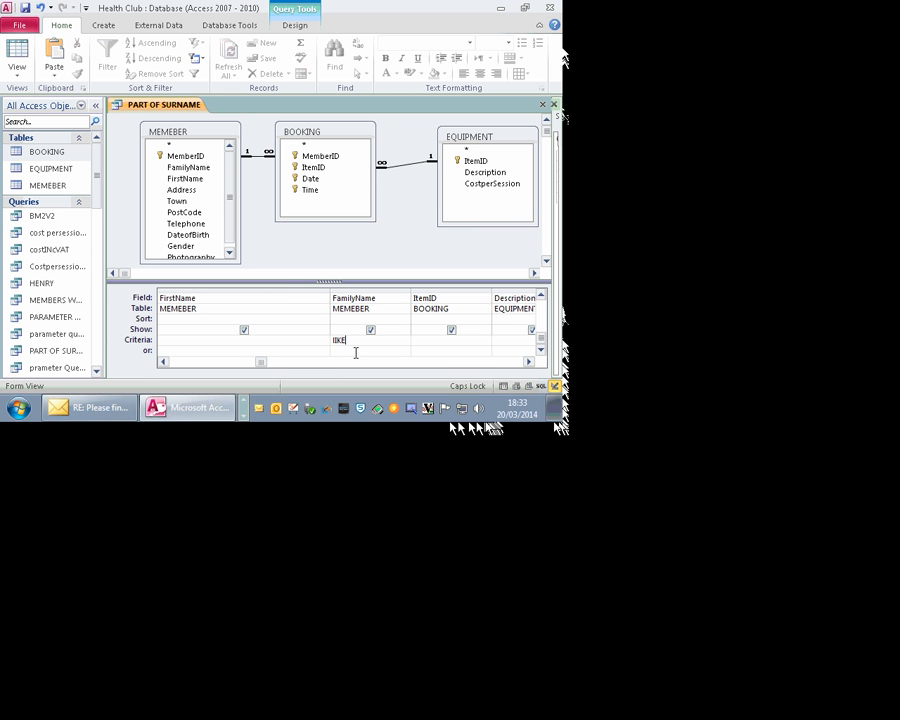
pyautogui.press('BackSpace')
pyautogui.press('BackSpace')
pyautogui.press('BackSpace')
pyautogui.press('BackSpace')
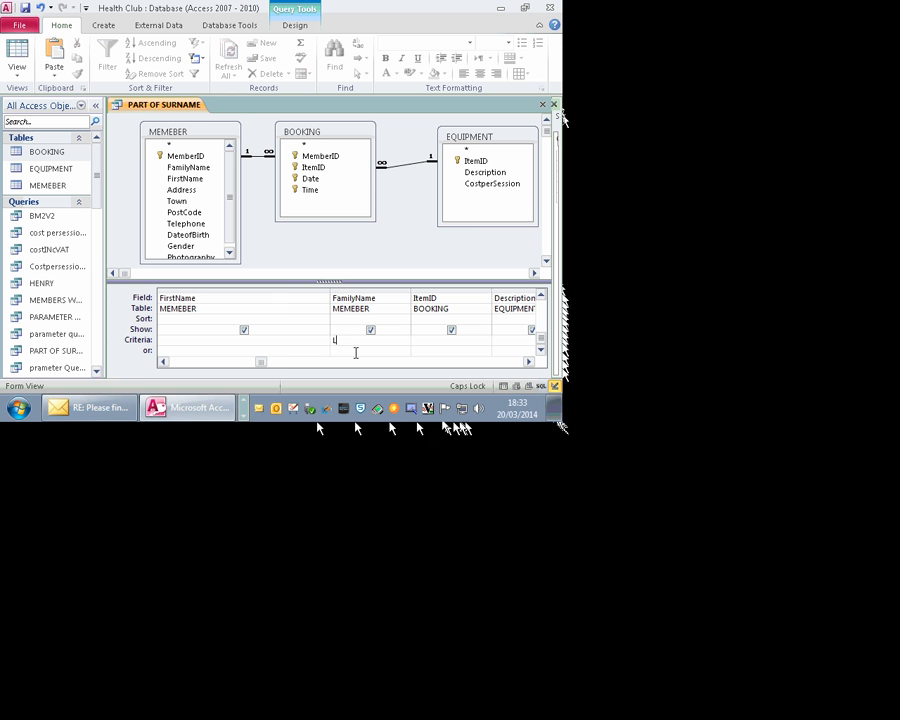
# Set the FamilyName criterion to Like "*" & [Please enter part of the surname required] & "*"
pyautogui.write('L')
pyautogui.press('capslock')
pyautogui.write('ike')
pyautogui.write('*')
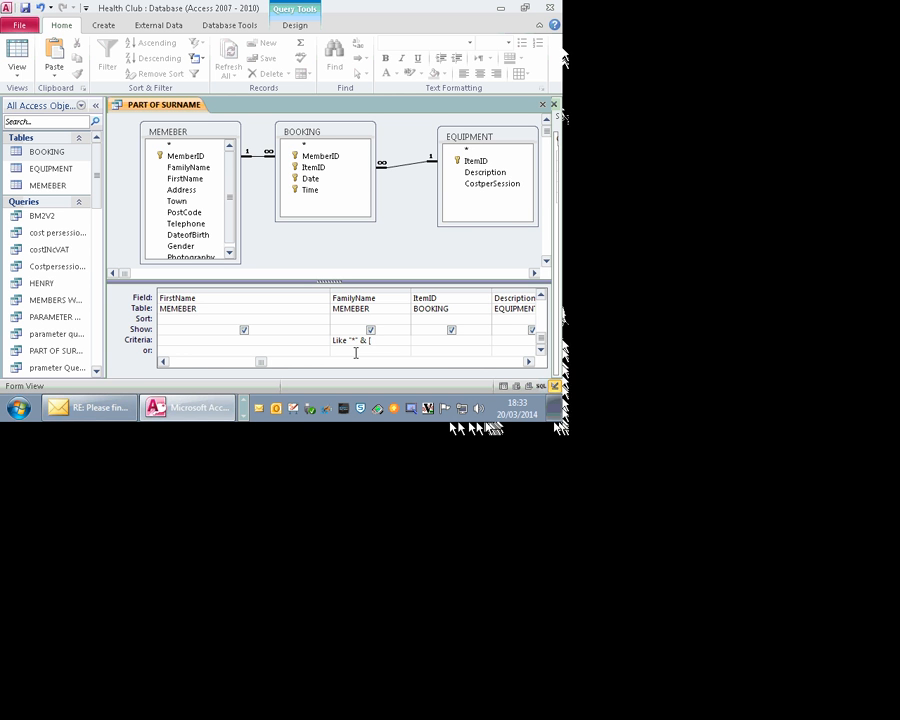
pyautogui.write('lease')
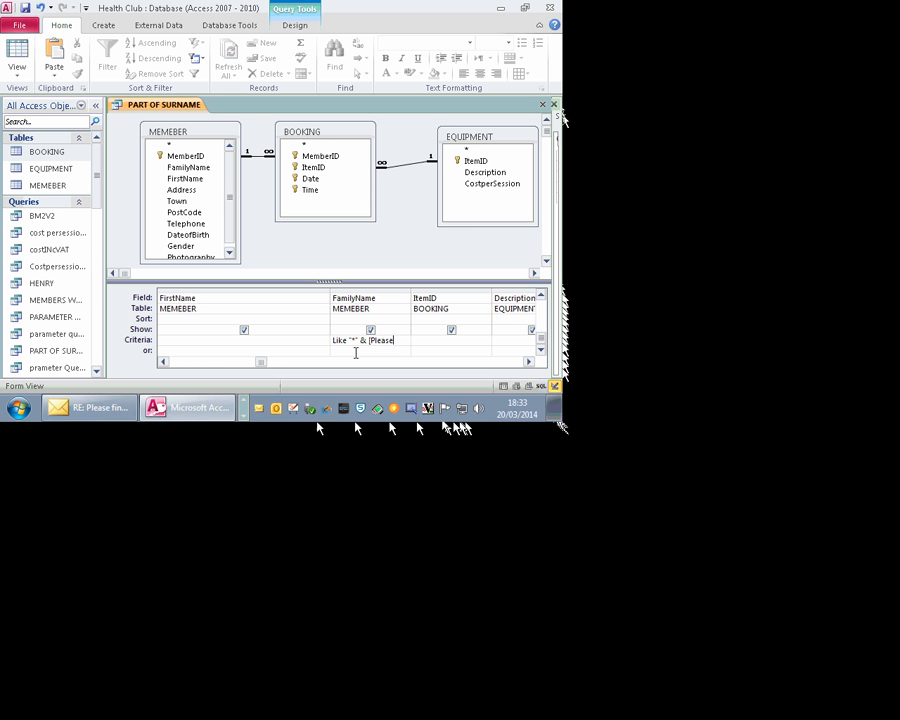
pyautogui.write(' ente4rr')
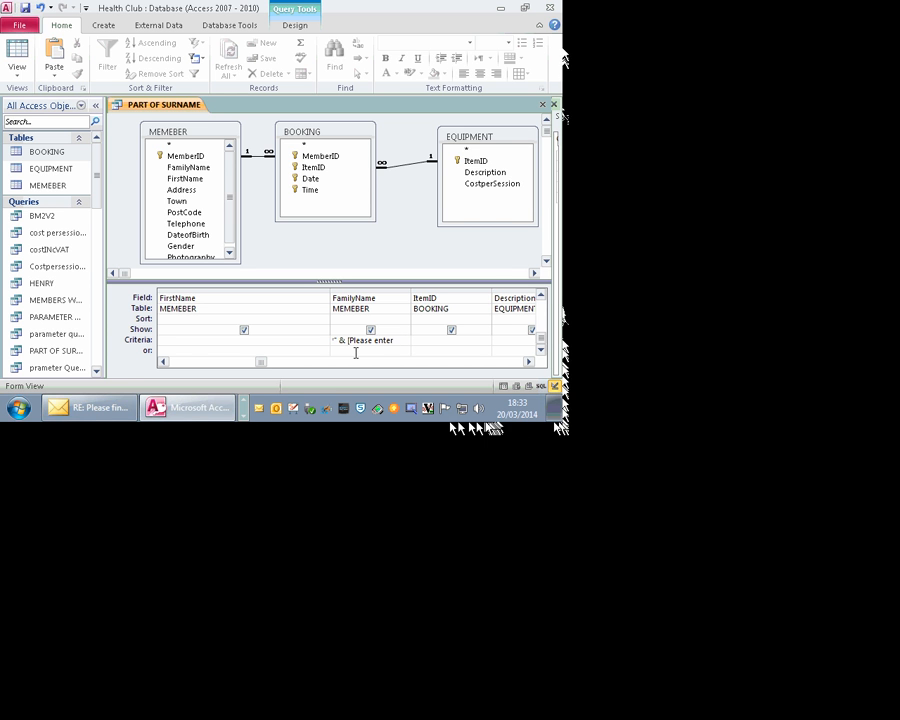
pyautogui.write(' part')
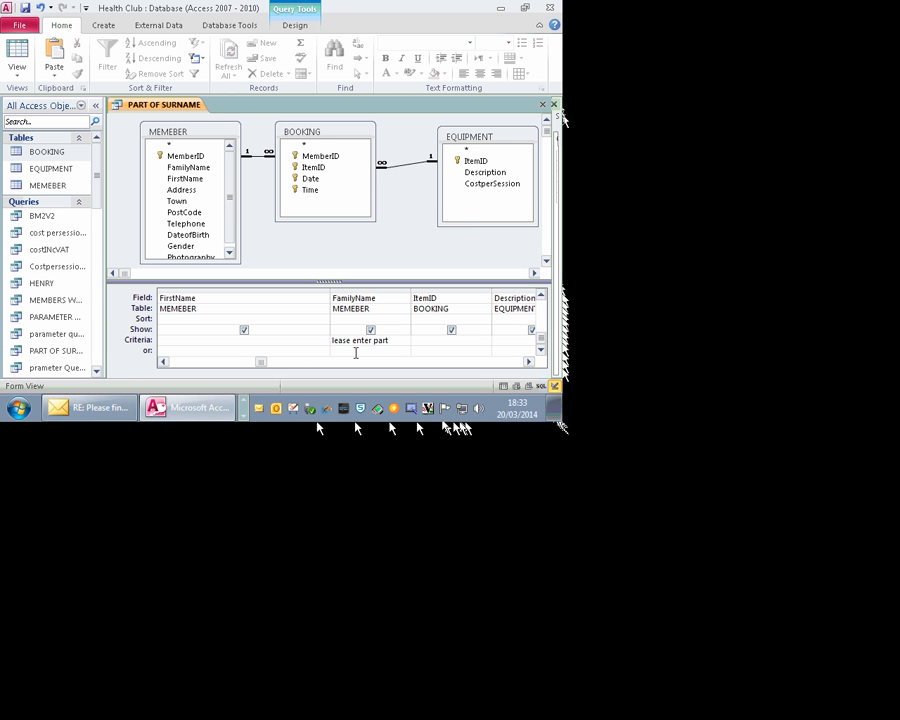
pyautogui.write(' of the sur')
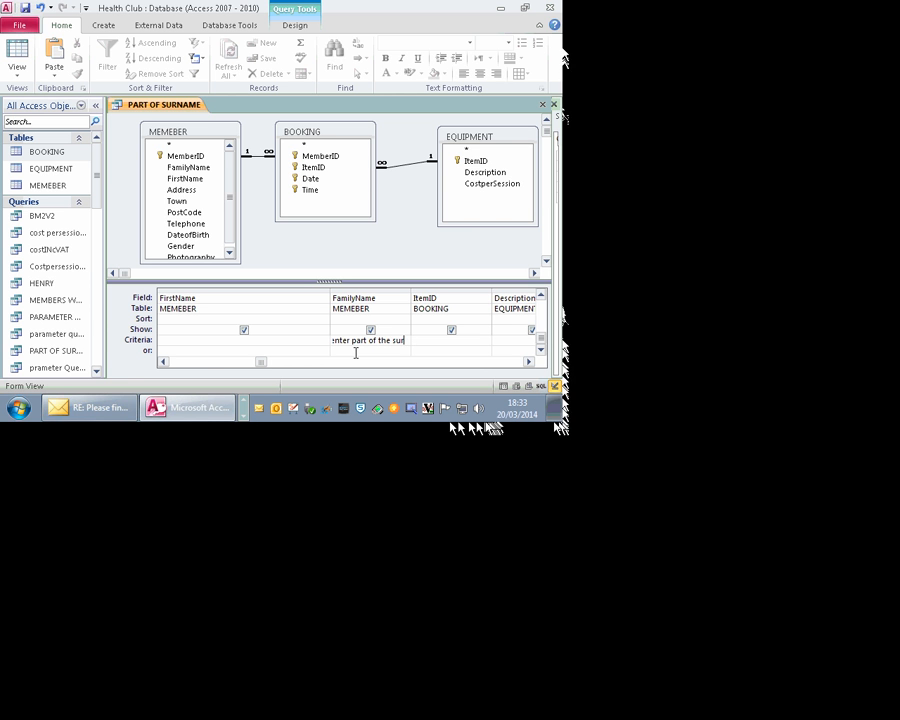
pyautogui.write('name required')
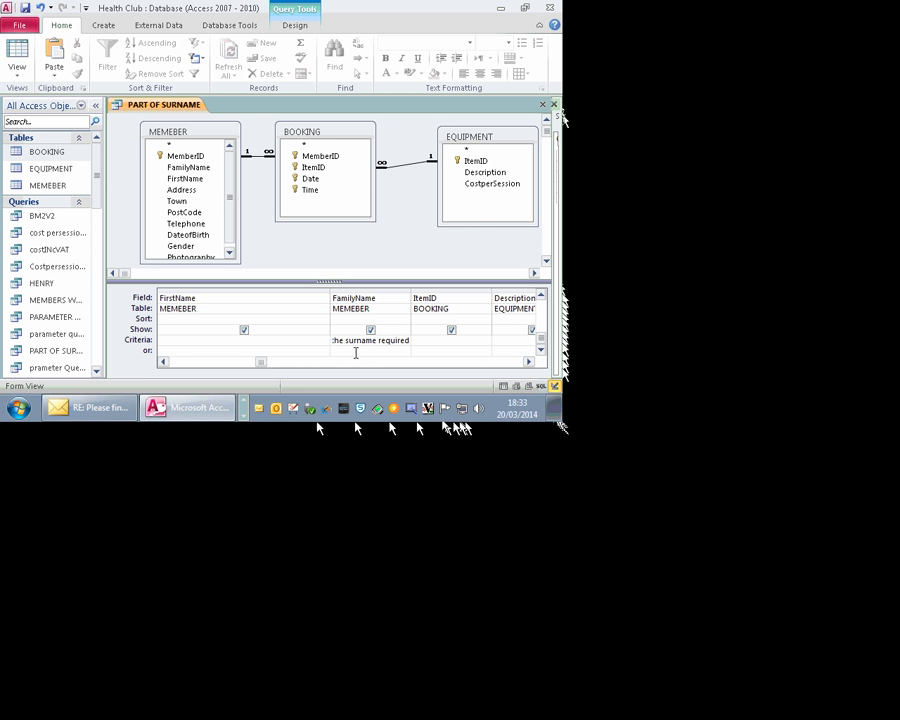
pyautogui.write(']')
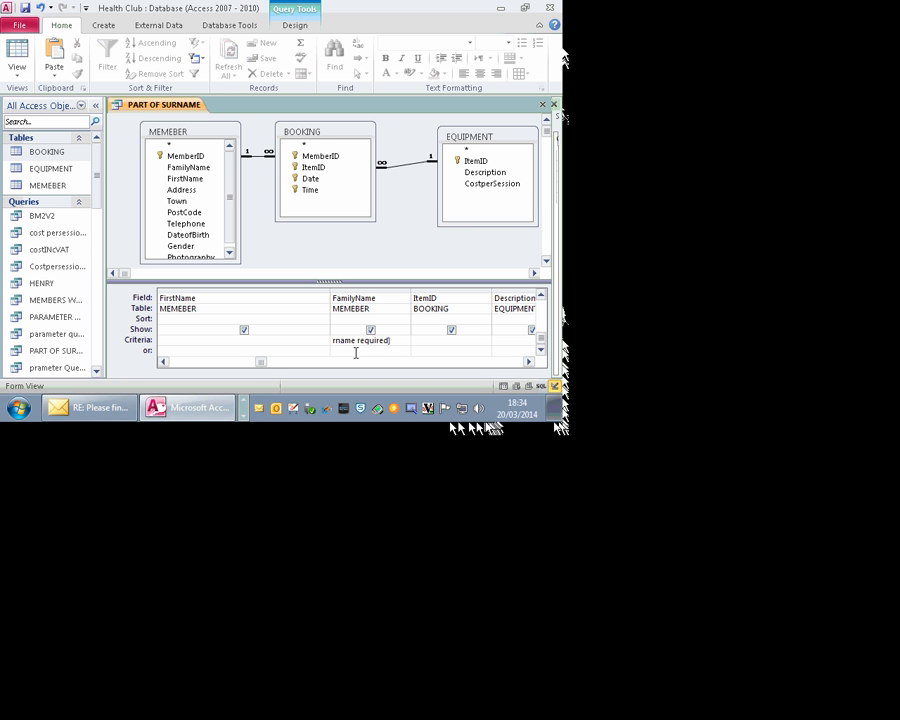
pyautogui.write(' &')
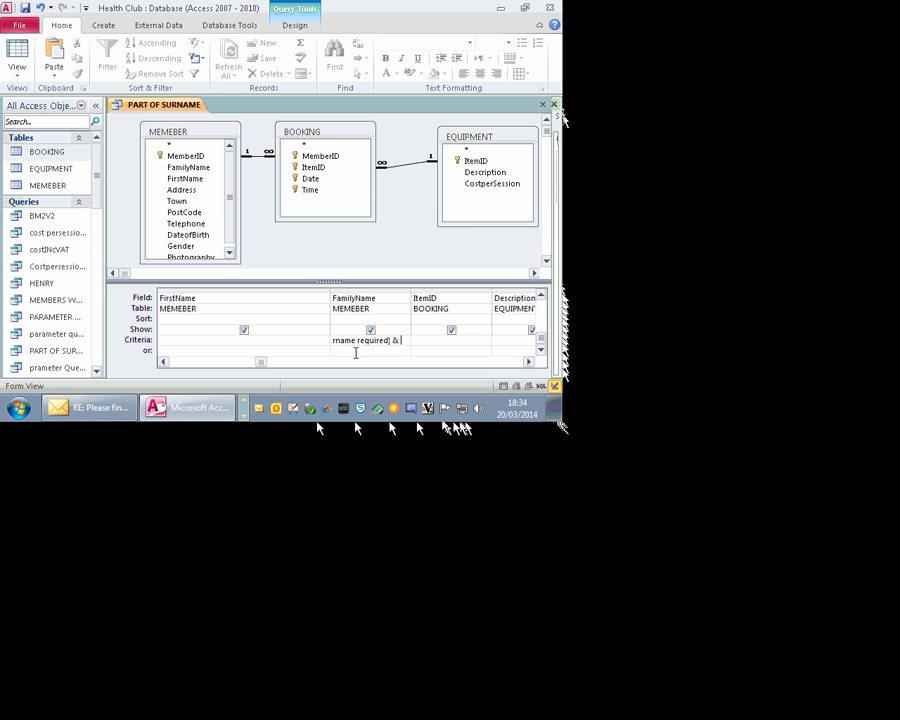
pyautogui.write(' "*')
# Run the PART OF SURNAME query with sh as the part of the surname required
pyautogui.click(305, 26)
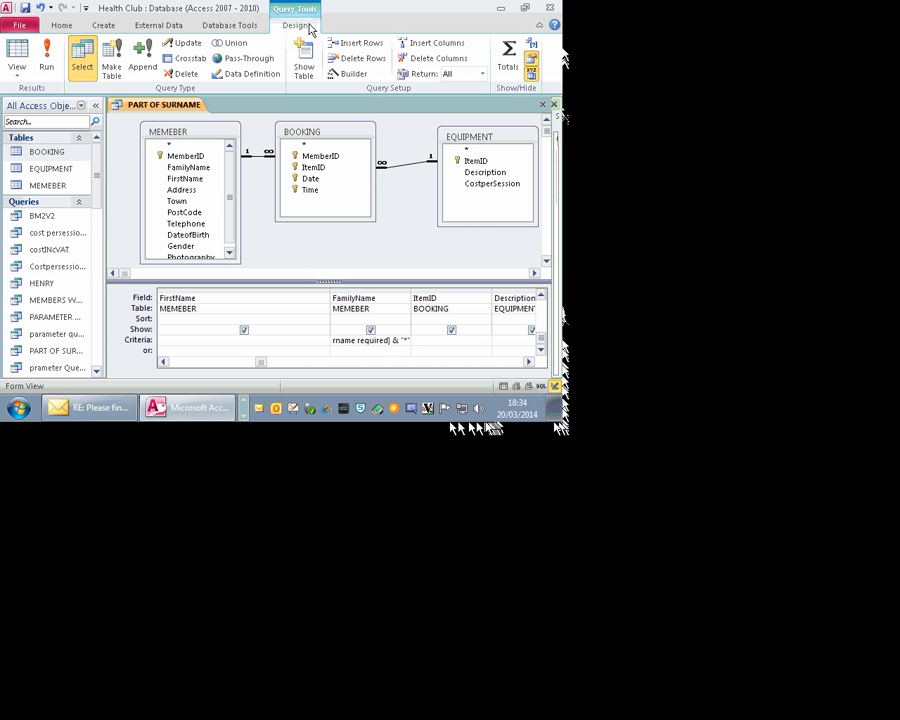
pyautogui.click(46, 55)
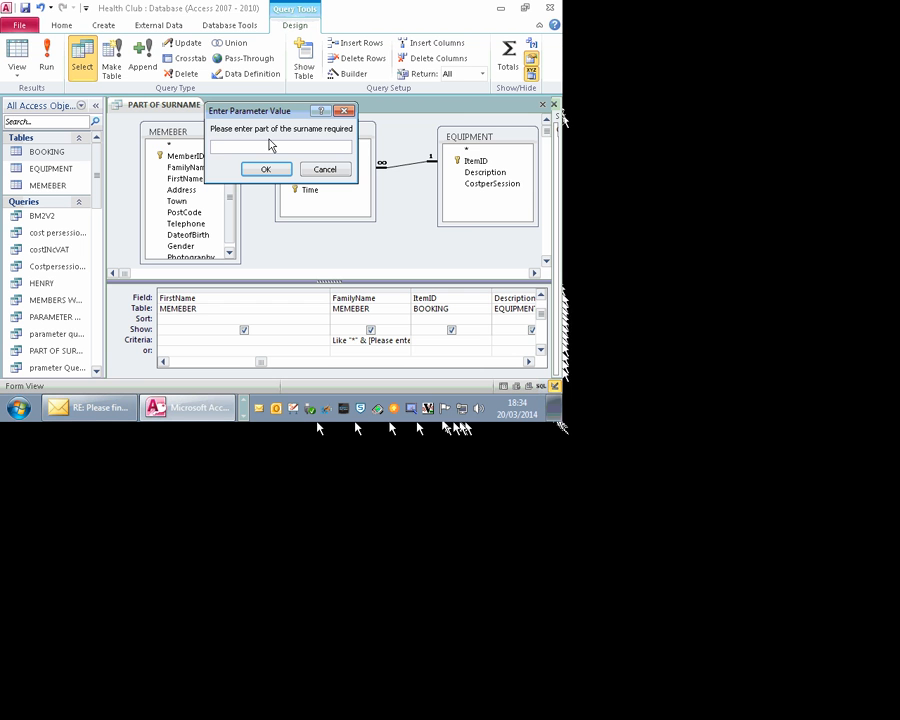
pyautogui.write('sh')
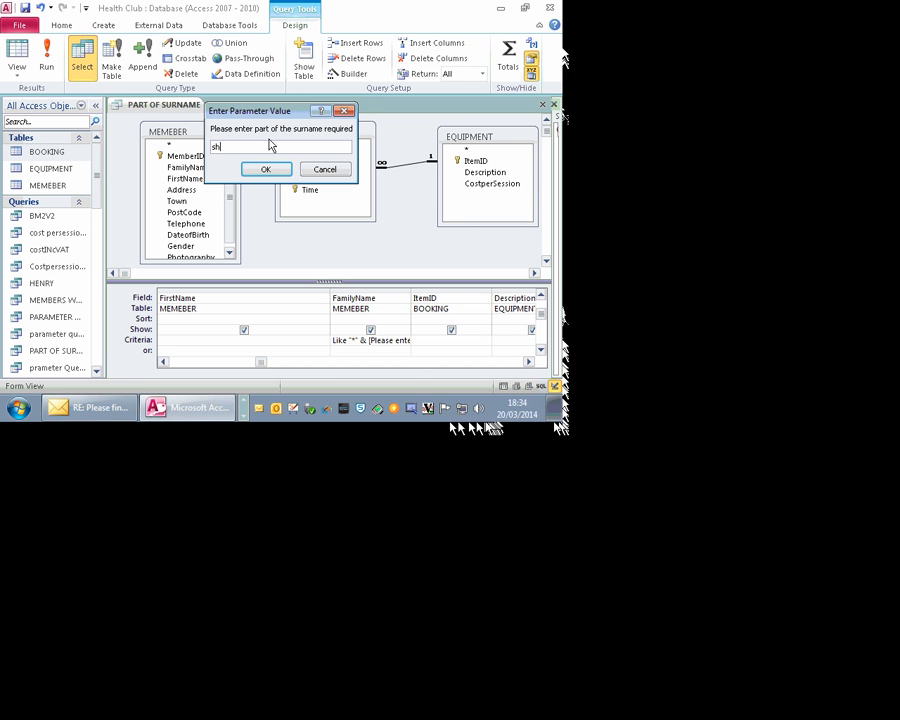
pyautogui.press('Return')
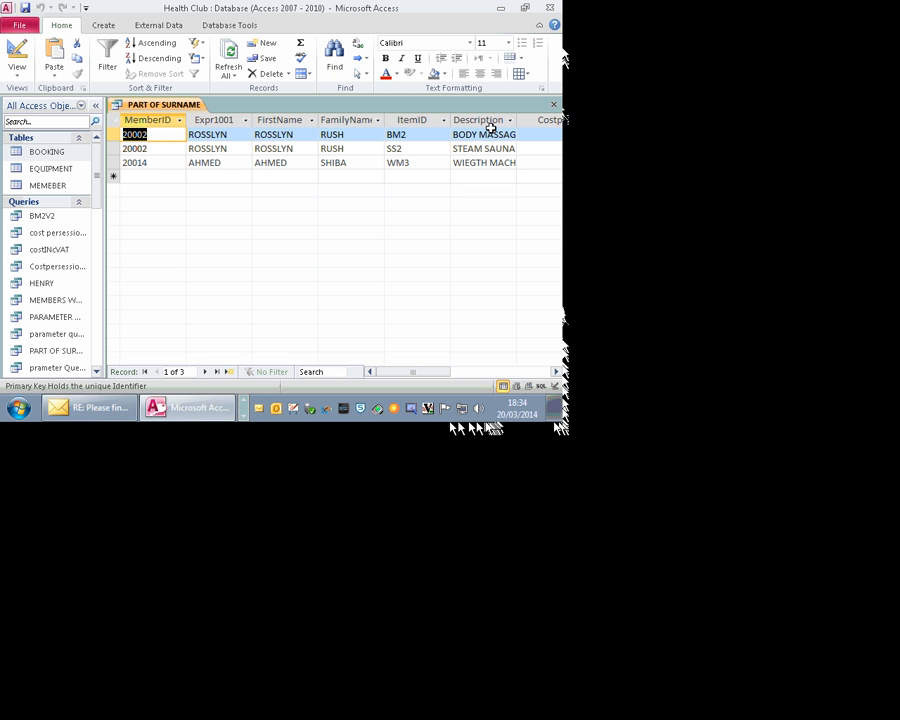
# Return to the query's design, widen the FamilyName column to show its whole criterion, and go back to the first fields
pyautogui.click(17, 55)
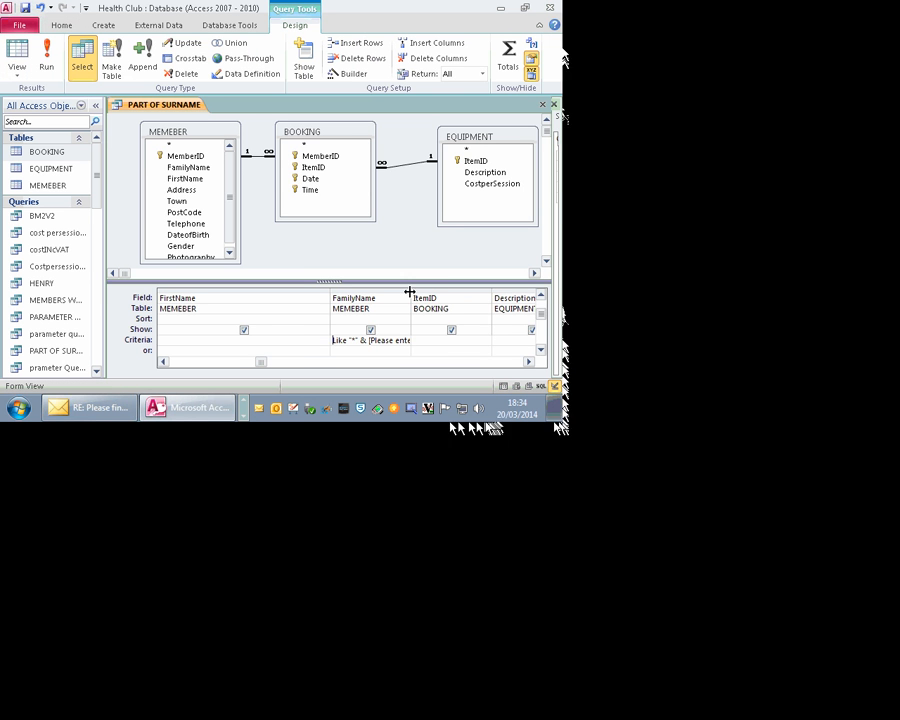
pyautogui.moveTo(410, 292); pyautogui.dragTo(468, 293)
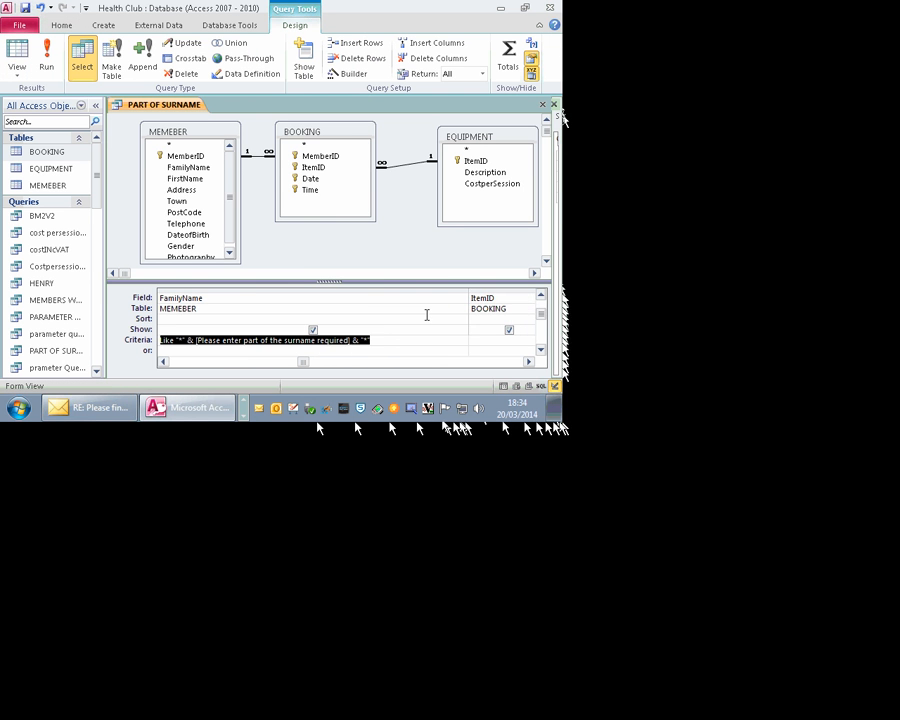
pyautogui.click(164, 362)
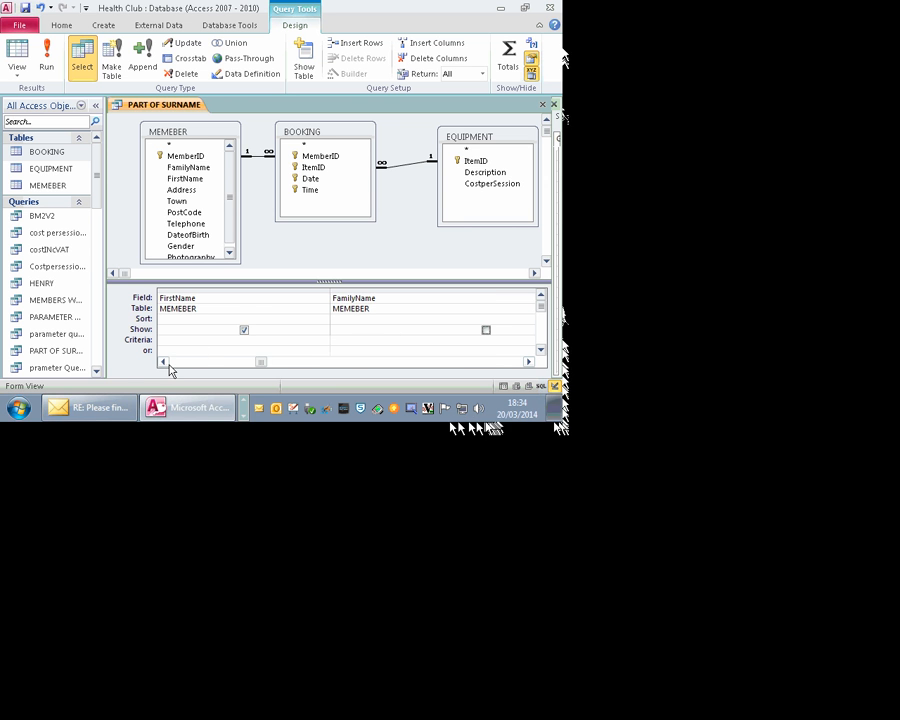
pyautogui.click(169, 364)
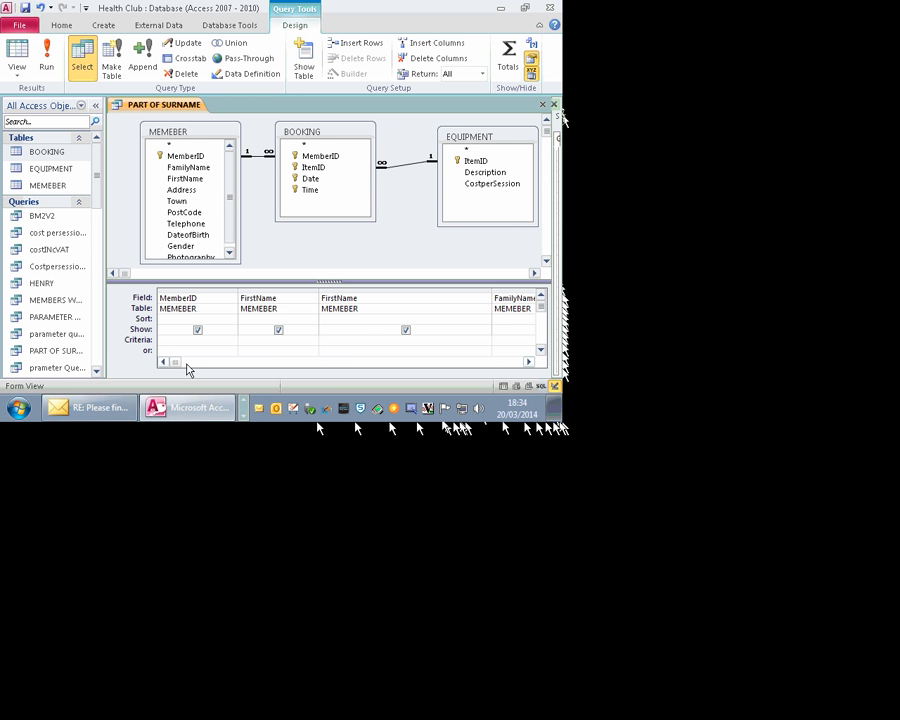
# Widen the FamilyName column in the design grid and copy its whole Like criterion
pyautogui.moveTo(178, 362); pyautogui.dragTo(135, 368)
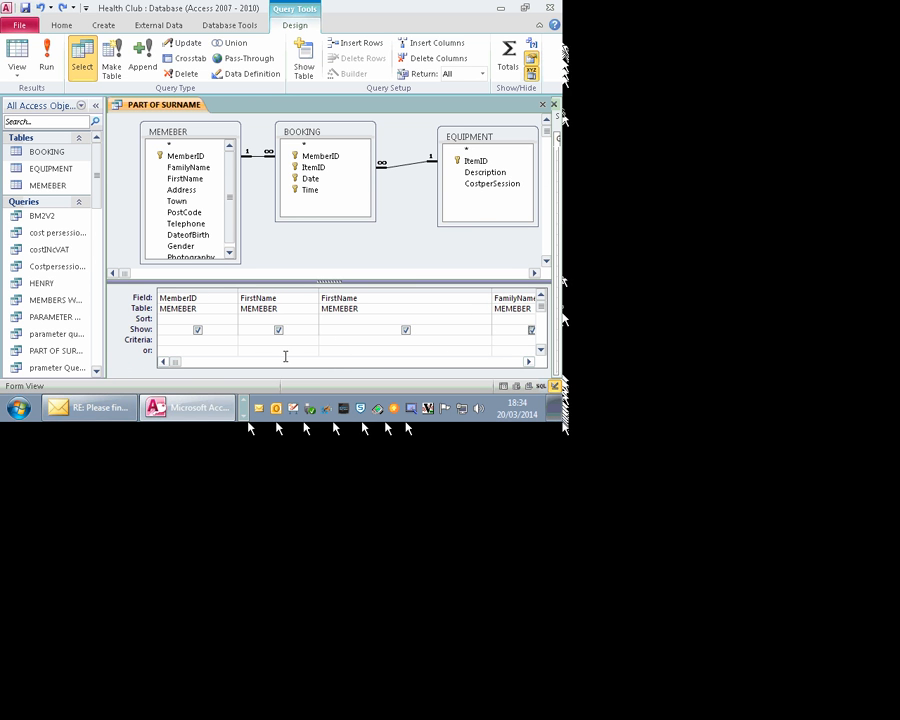
pyautogui.click(353, 342)
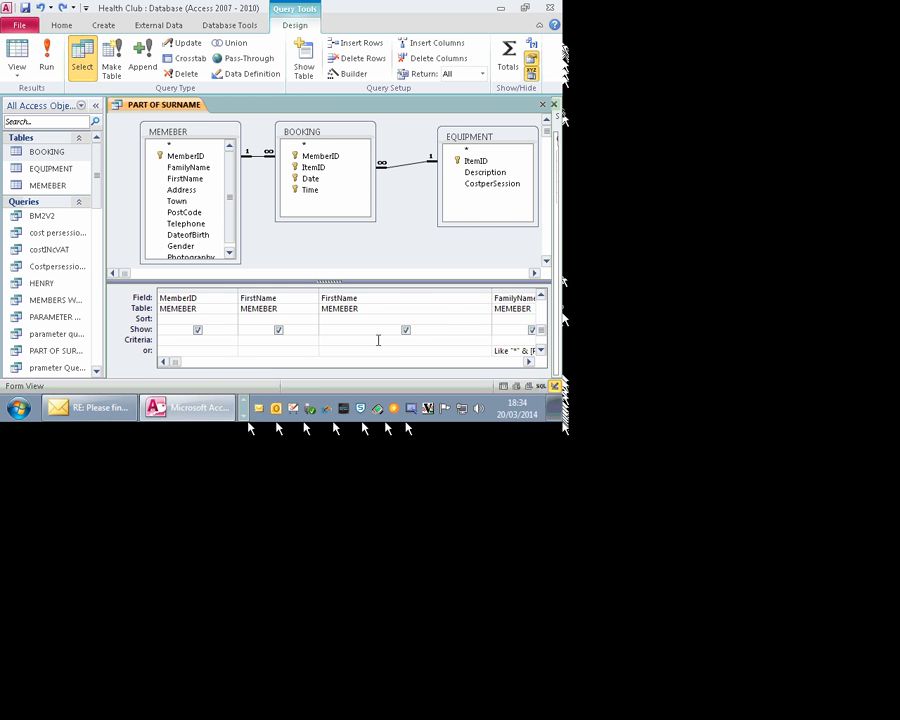
pyautogui.click(530, 362)
pyautogui.click(530, 362)
pyautogui.click(530, 362)
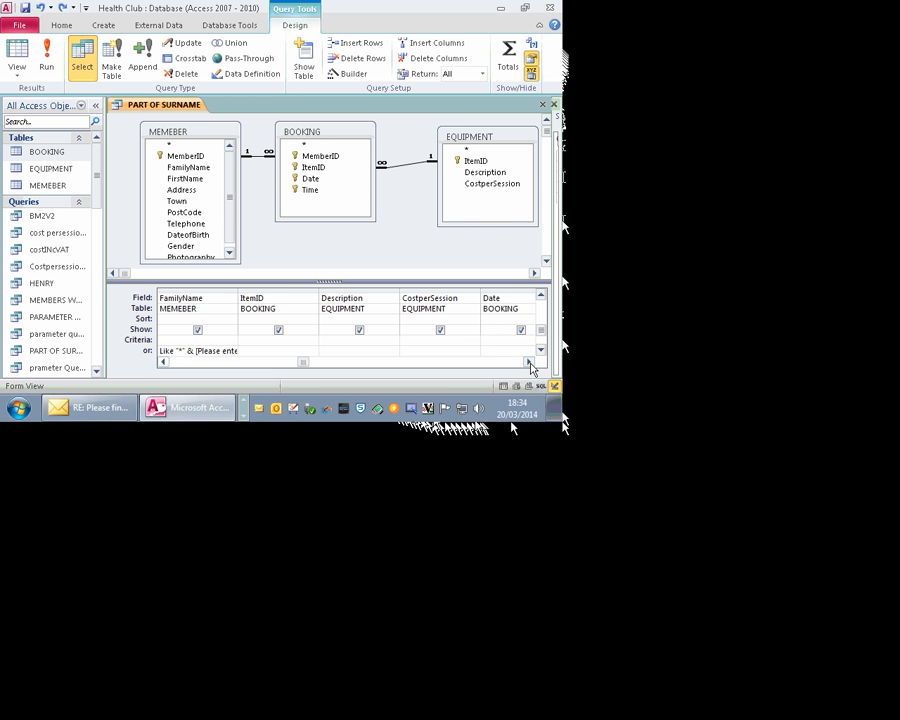
pyautogui.moveTo(237, 295); pyautogui.dragTo(421, 288)
pyautogui.moveTo(374, 351); pyautogui.dragTo(158, 351)
pyautogui.hotkey('ctrl', 'c')
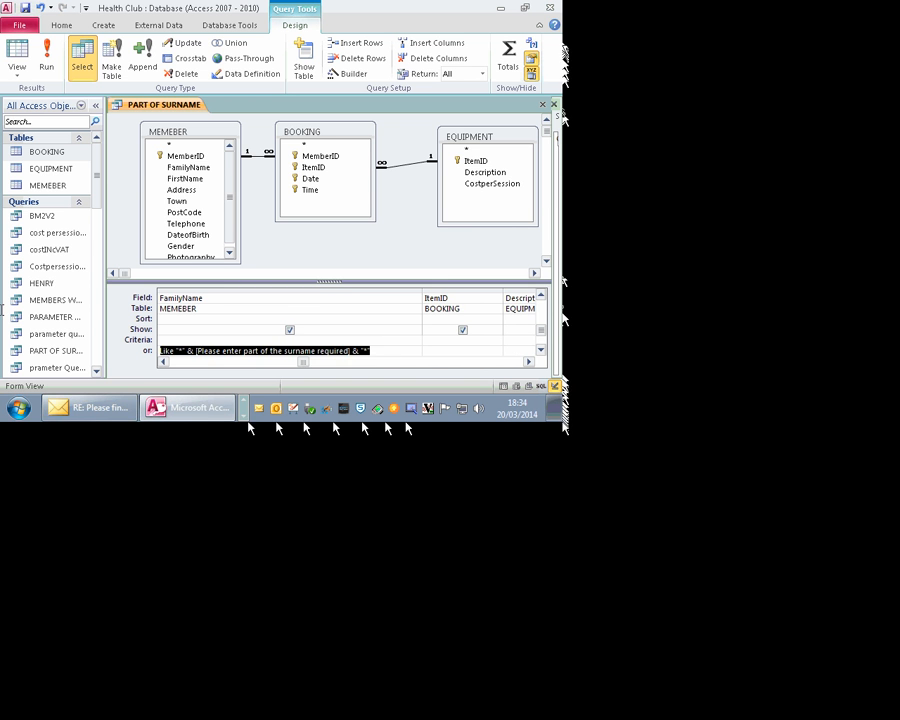
# Switch to the blank Word document, paste the copied criterion and turn on the formatting marks
pyautogui.click(245, 406)
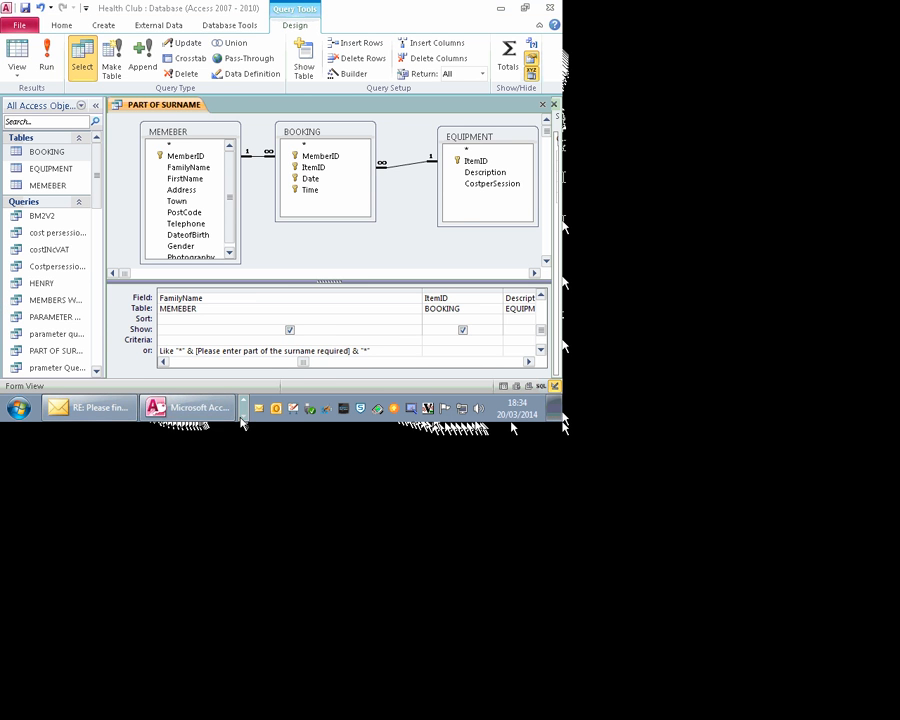
pyautogui.click(97, 407)
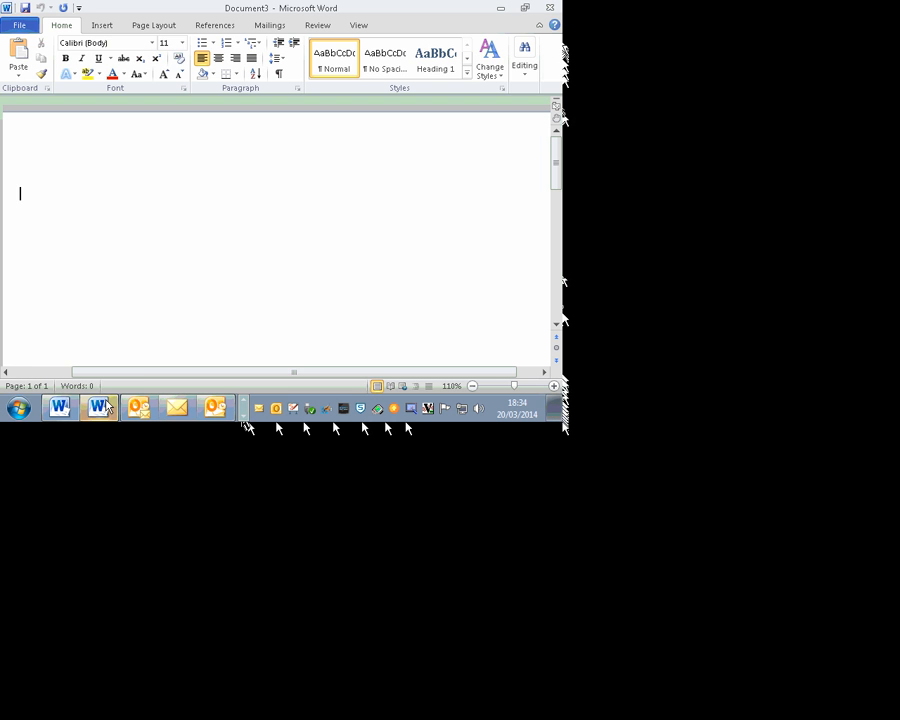
pyautogui.hotkey('ctrl', 'v')
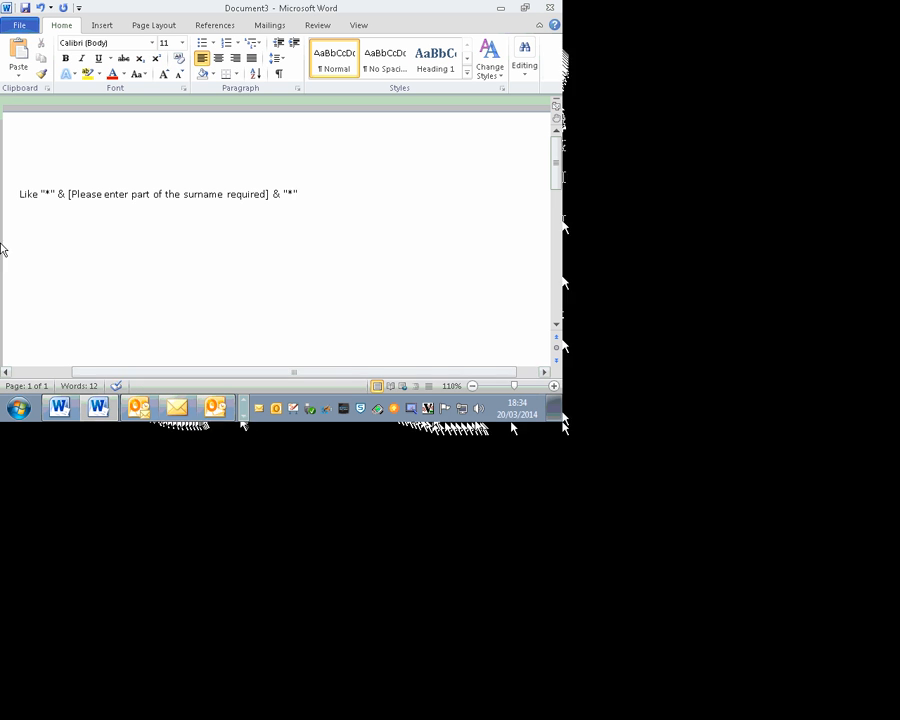
pyautogui.click(279, 73)
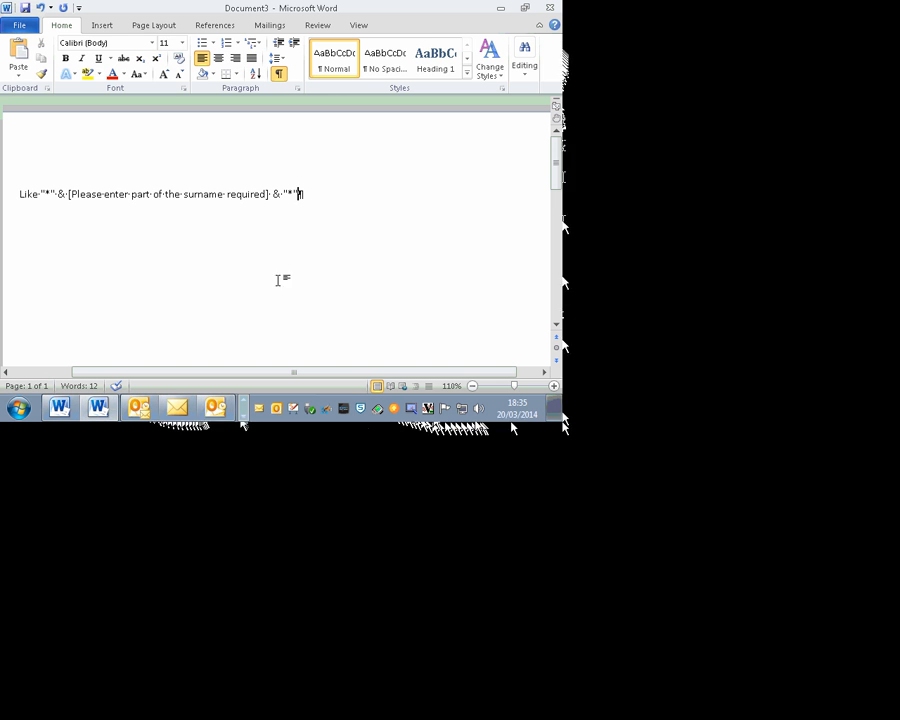
# Draw a large up block arrow beneath the pasted criterion, pointing at the text
pyautogui.click(103, 24)
pyautogui.click(141, 70)
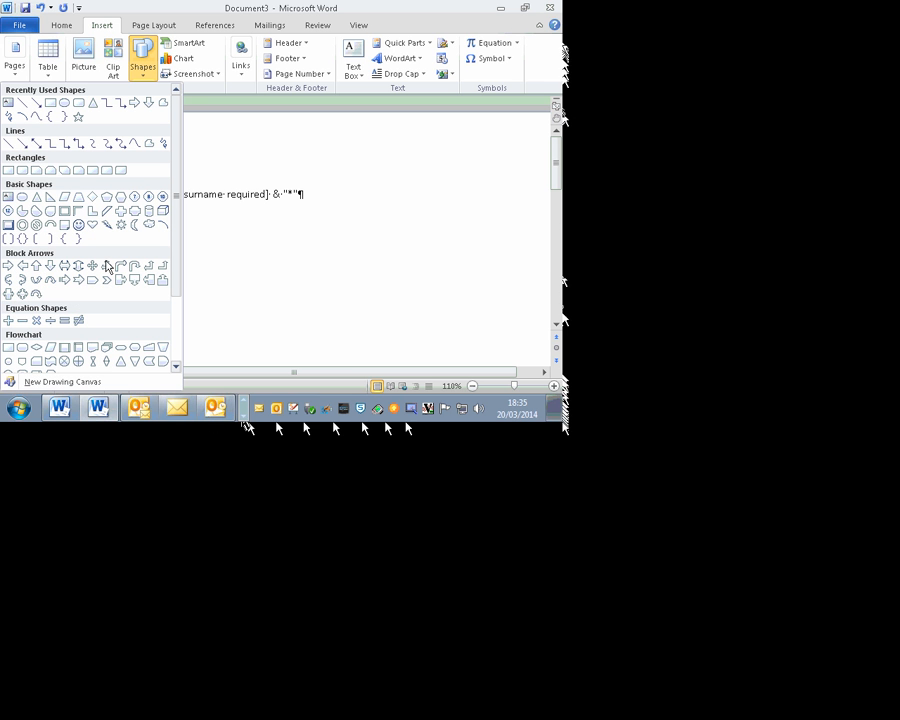
pyautogui.click(184, 238)
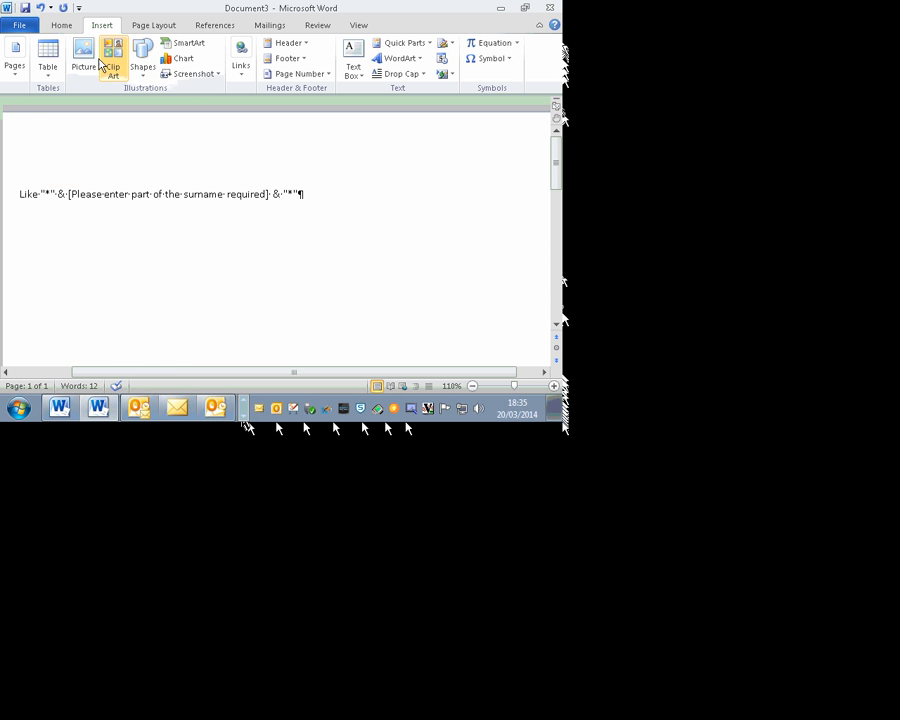
pyautogui.click(144, 78)
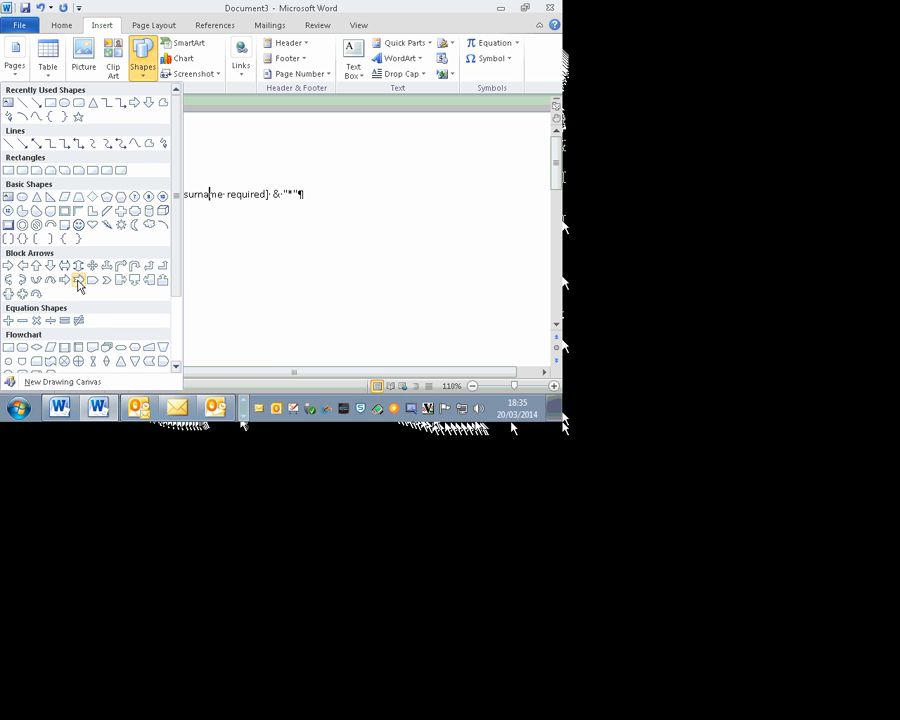
pyautogui.click(35, 266)
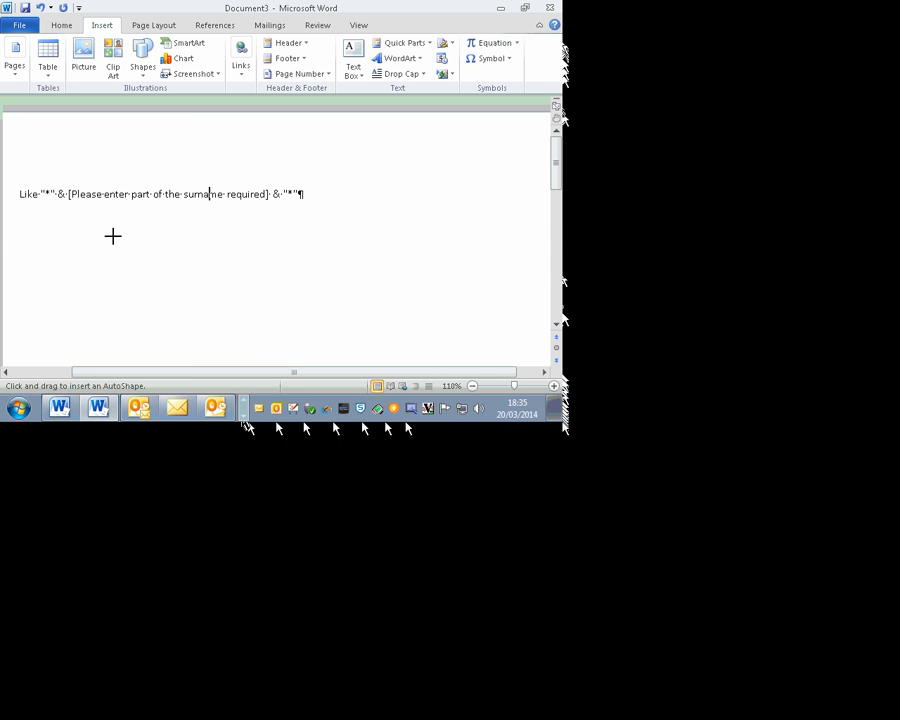
pyautogui.moveTo(225, 317); pyautogui.dragTo(381, 324)
pyautogui.moveTo(247, 295); pyautogui.dragTo(137, 295)
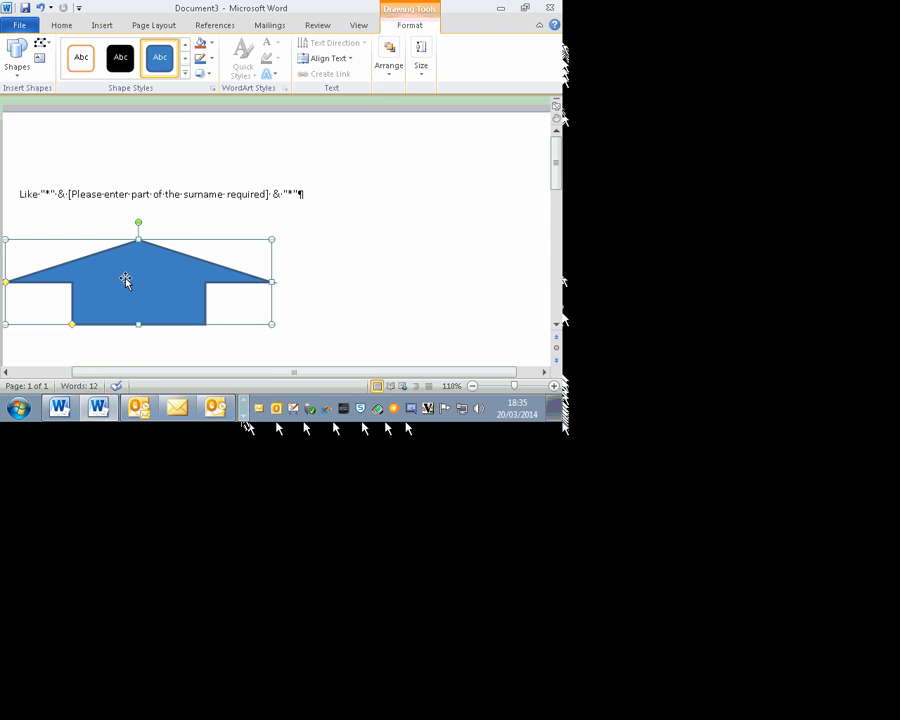
pyautogui.click(360, 246)
pyautogui.click(166, 319)
pyautogui.write('Hjhj')
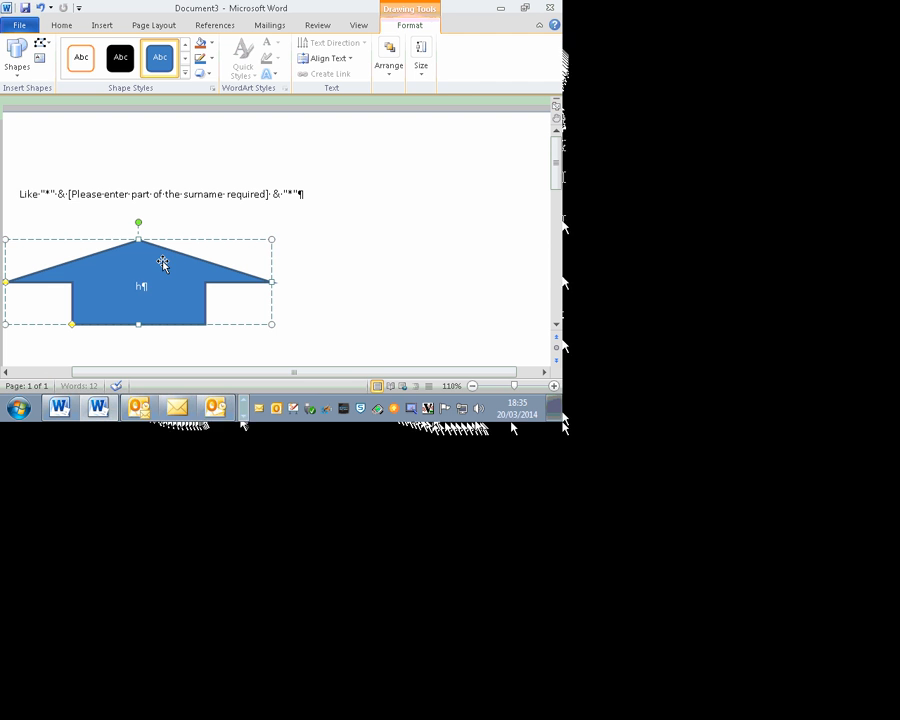
pyautogui.press('BackSpace')
pyautogui.press('BackSpace')
pyautogui.press('BackSpace')
pyautogui.press('BackSpace')
pyautogui.press('BackSpace')
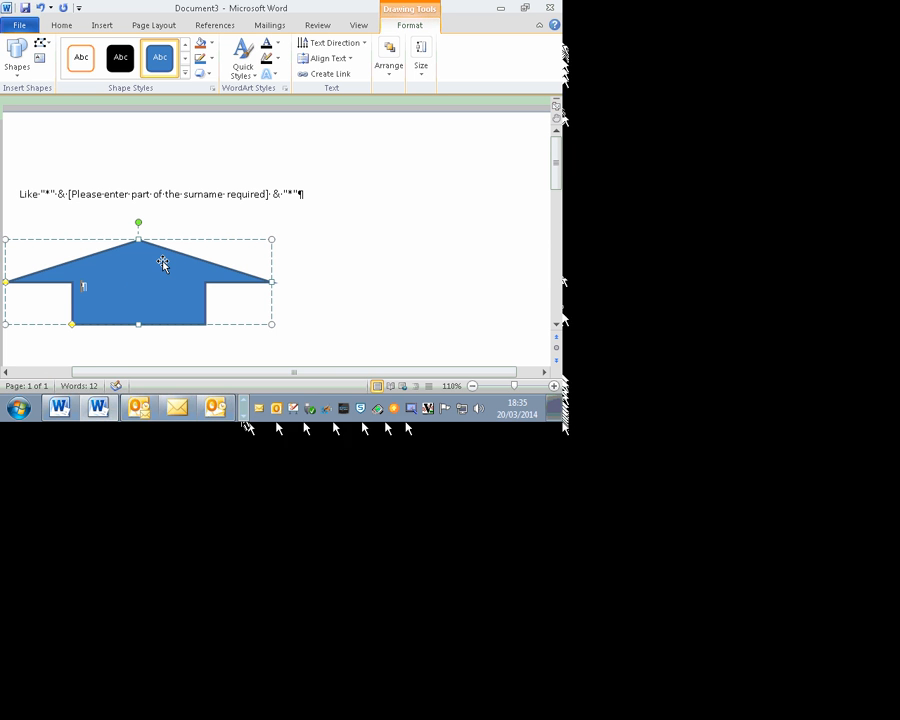
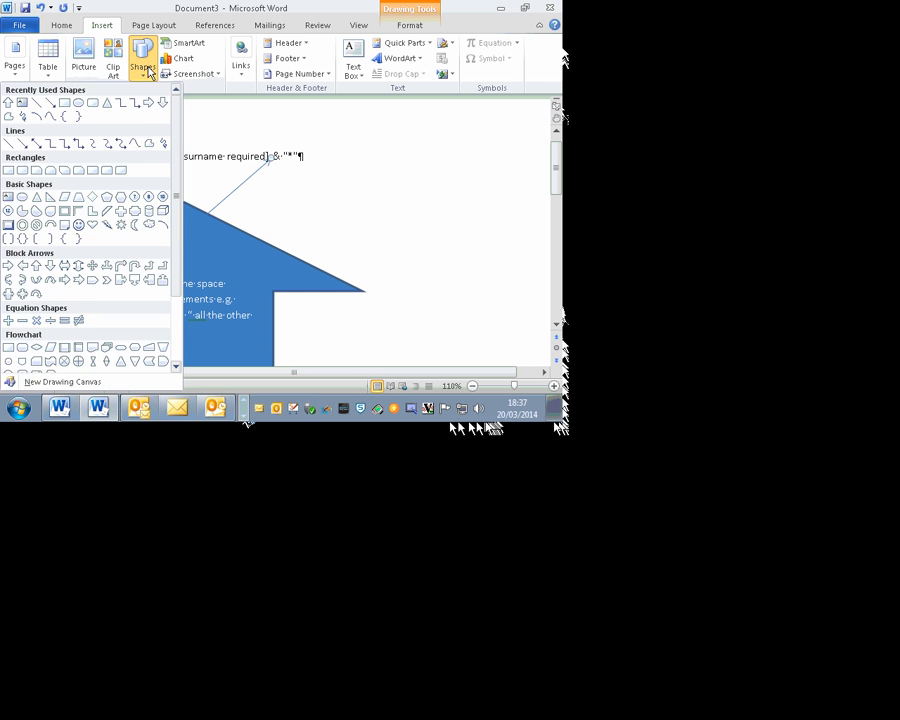
# Draw a thin line arrow from the block arrow's sloping edge up to the space before the closing "*"
pyautogui.click(50, 103)
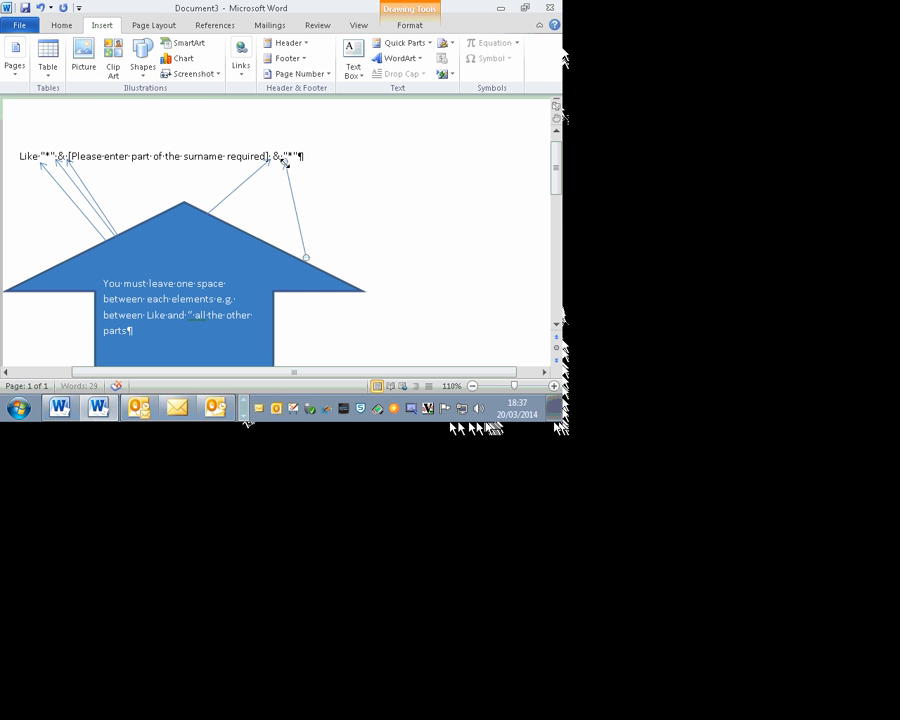
pyautogui.moveTo(284, 162); pyautogui.dragTo(284, 161)
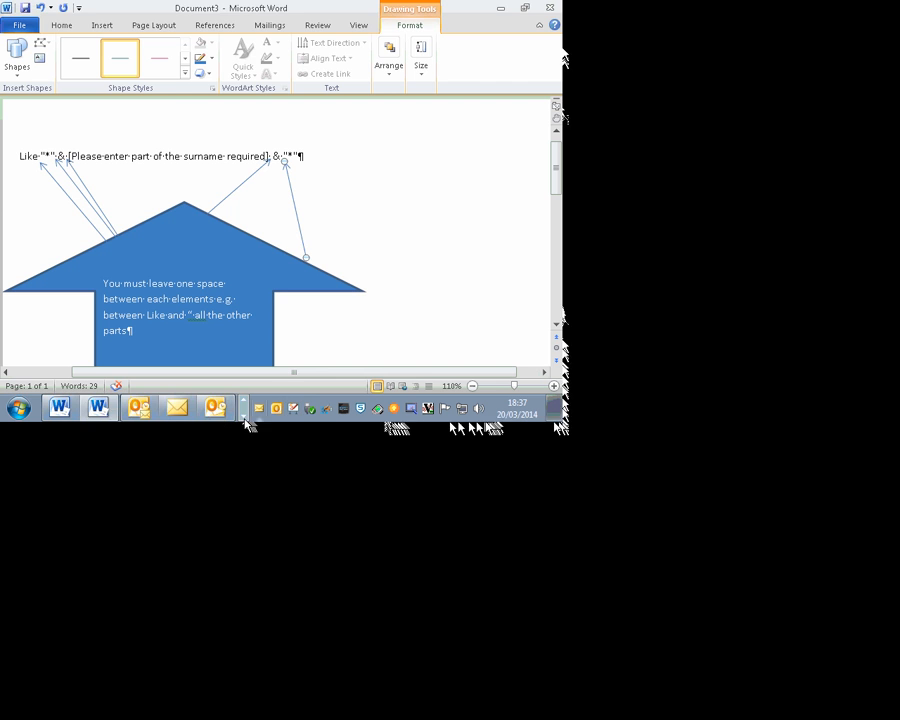
# Switch back to Access and delete the FamilyName criterion from the PART OF SURNAME query
pyautogui.click(244, 417)
pyautogui.click(190, 408)
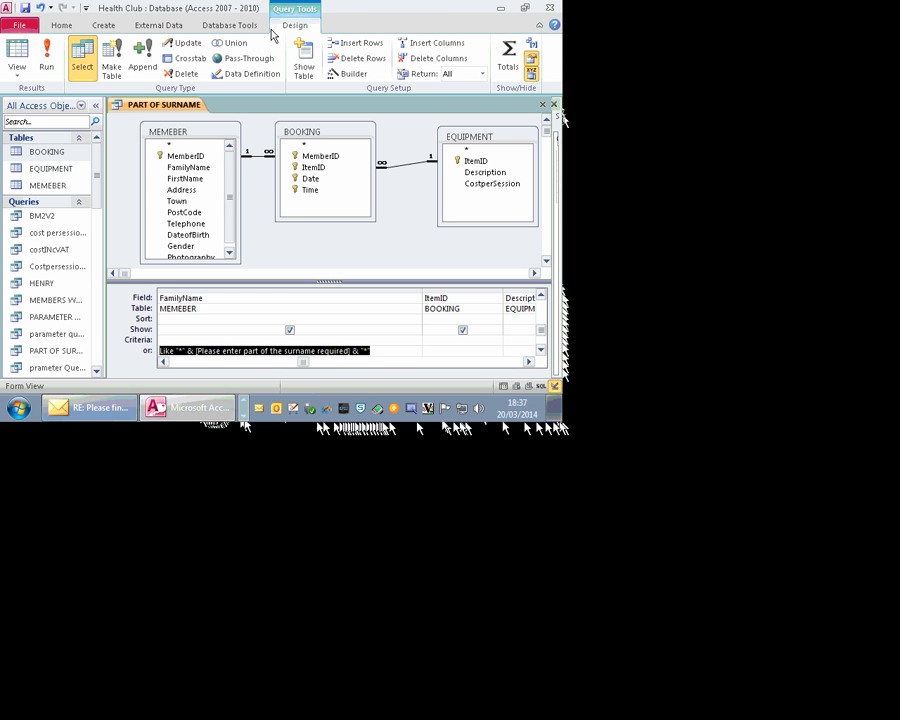
pyautogui.press('Delete')
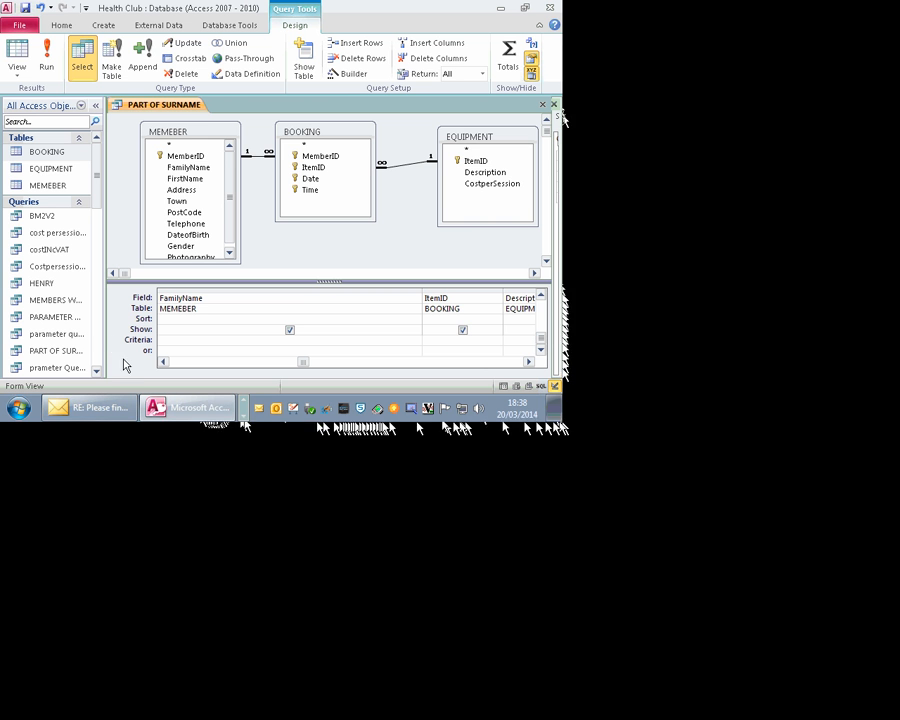
# Open the EQUIPMENT table and examine the entries in its Description field
pyautogui.click(63, 170)
pyautogui.doubleClick(63, 170)
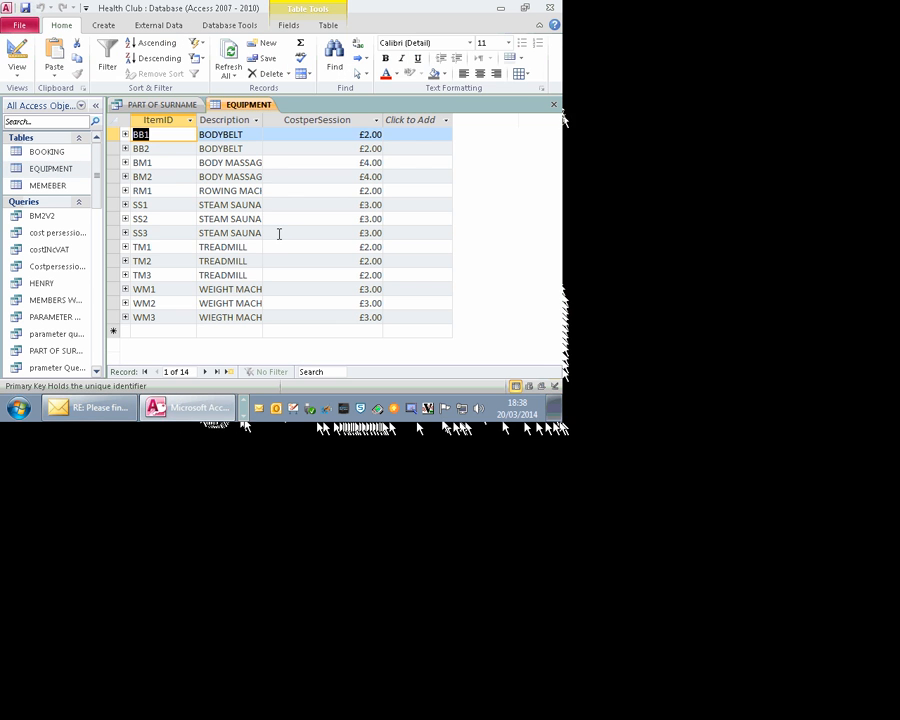
pyautogui.moveTo(263, 219); pyautogui.dragTo(72, 221)
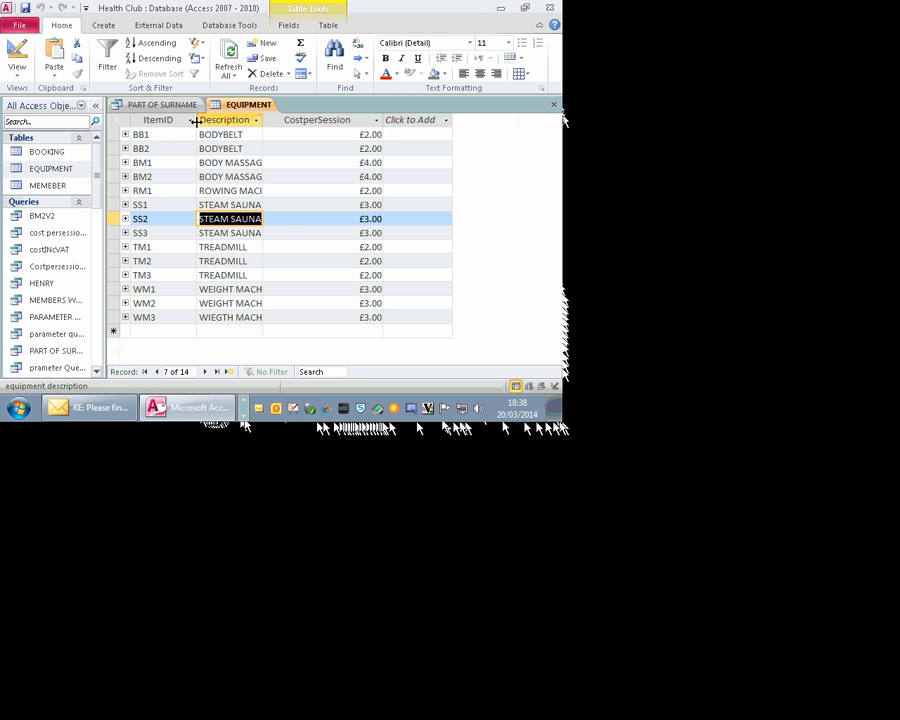
# Create a new query in design view with the BOOKING, EQUIPMENT and MEMEBER tables
pyautogui.click(103, 25)
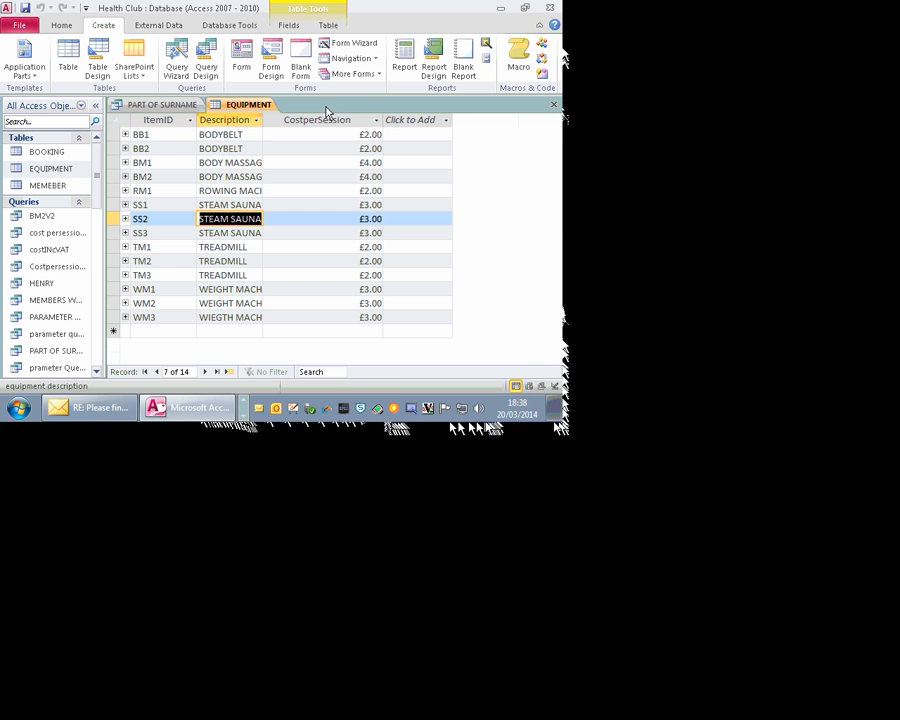
pyautogui.click(206, 62)
pyautogui.click(253, 245)
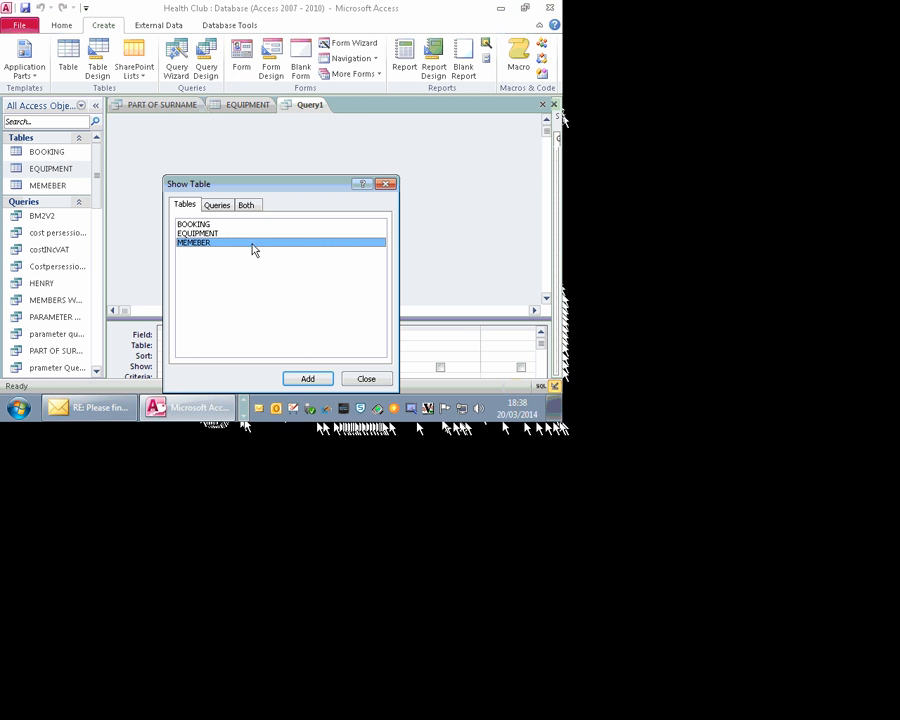
pyautogui.hotkey('shift', 'Up')
pyautogui.hotkey('shift', 'Up')
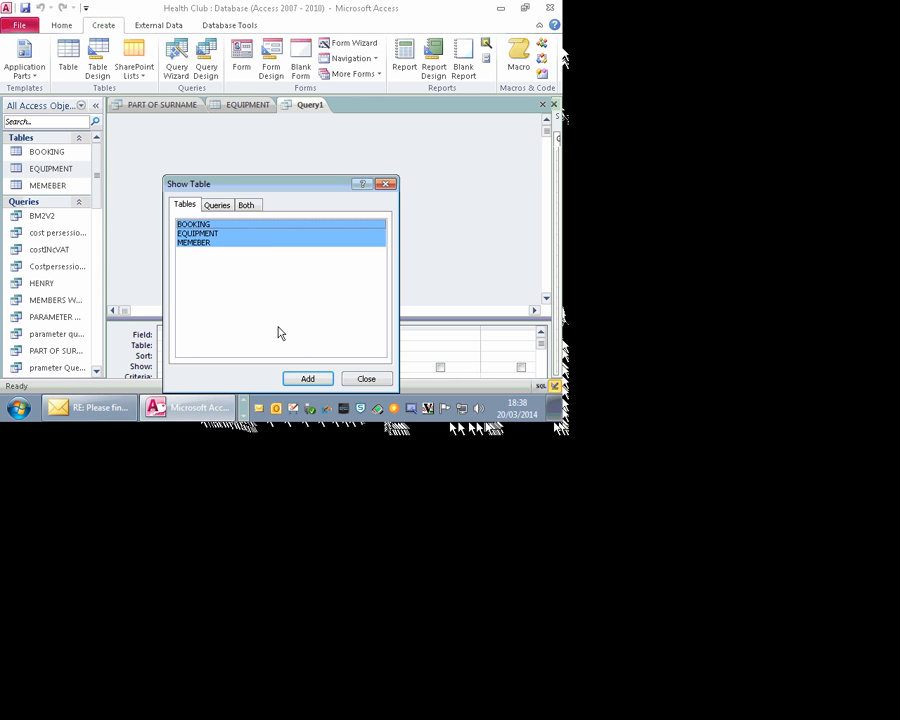
pyautogui.click(312, 380)
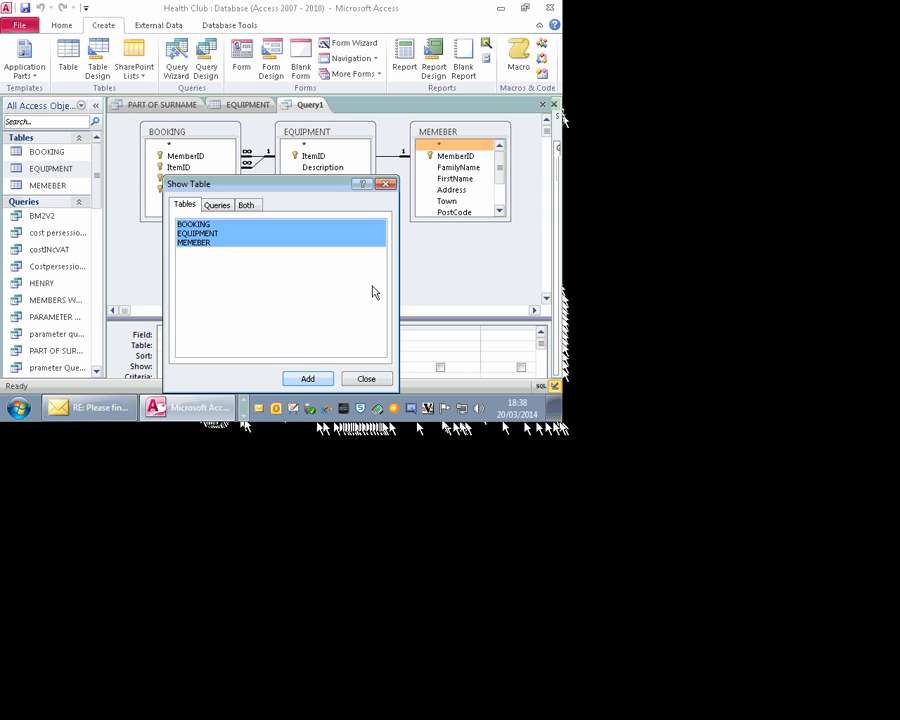
pyautogui.click(368, 379)
# Rearrange the tables so BOOKING sits between MEMEBER and EQUIPMENT, and collapse the list of database objects
pyautogui.moveTo(339, 121); pyautogui.dragTo(497, 204)
pyautogui.moveTo(444, 135); pyautogui.dragTo(116, 156)
pyautogui.moveTo(197, 126); pyautogui.dragTo(351, 127)
pyautogui.click(96, 105)
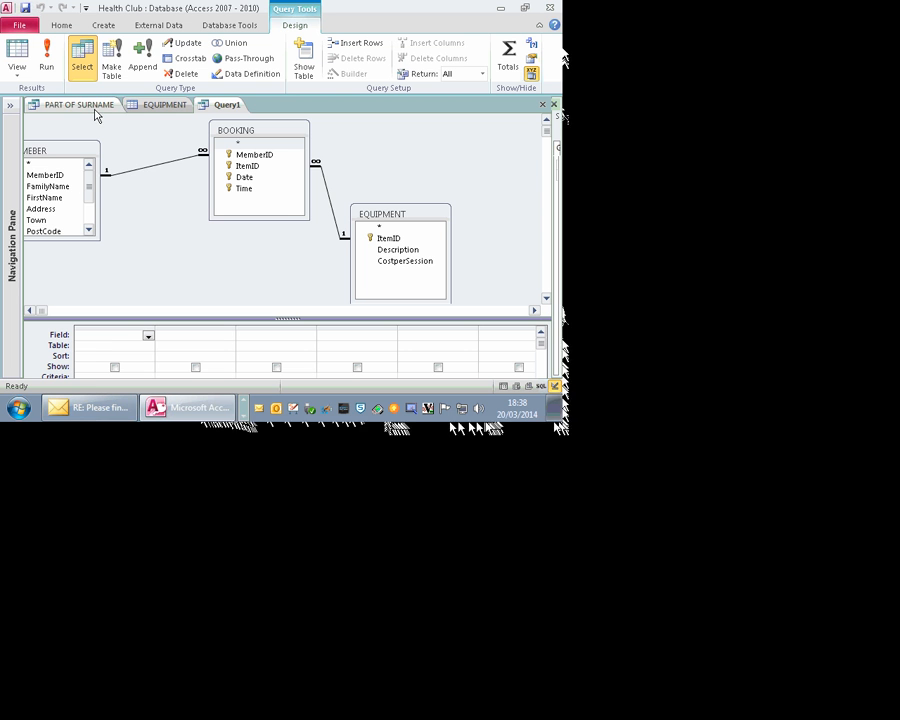
# Bring the MEMEBER table fully into view, enlarge it to show all its fields, and line EQUIPMENT up beside BOOKING
pyautogui.moveTo(80, 150); pyautogui.dragTo(136, 147)
pyautogui.moveTo(113, 237); pyautogui.dragTo(128, 297)
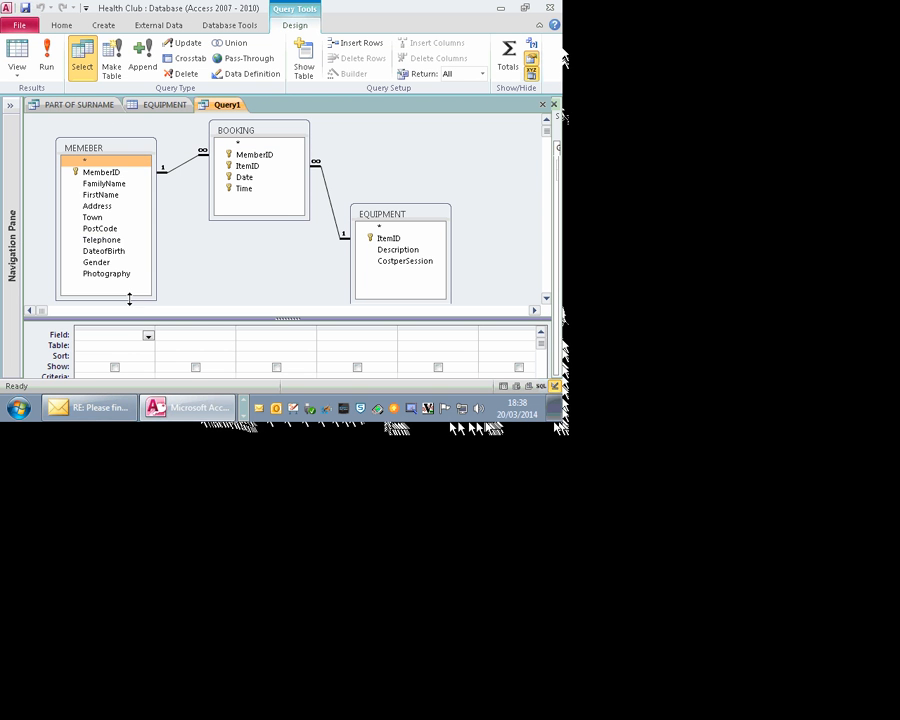
pyautogui.click(400, 212)
pyautogui.moveTo(408, 213); pyautogui.dragTo(436, 139)
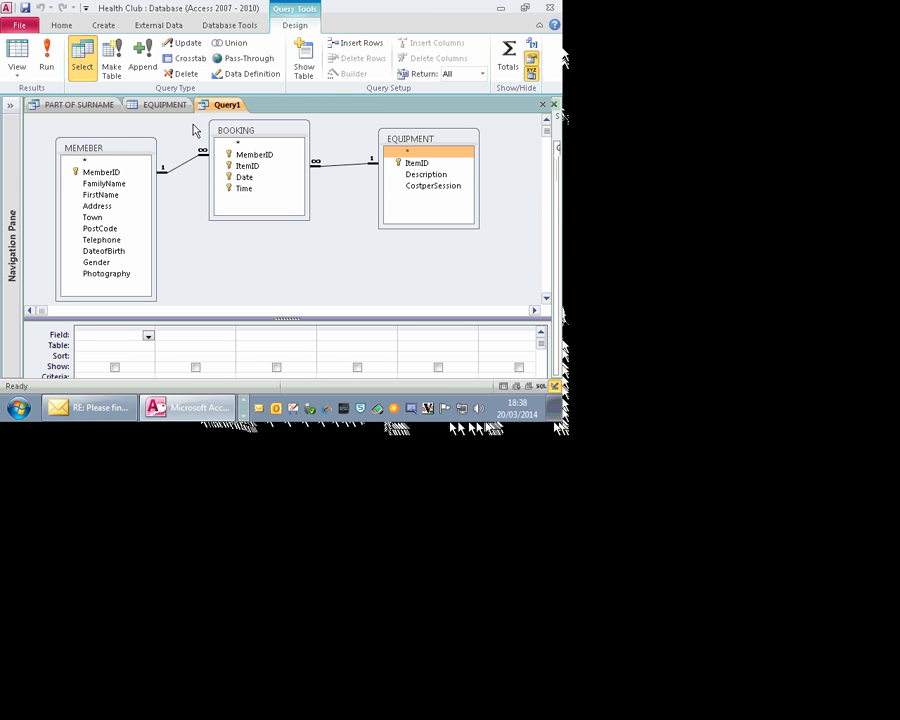
# Add MemberID, FirstName and FamilyName from the MEMEBER table to the design grid
pyautogui.click(137, 175)
pyautogui.moveTo(137, 177); pyautogui.dragTo(124, 336)
pyautogui.moveTo(110, 194); pyautogui.dragTo(192, 331)
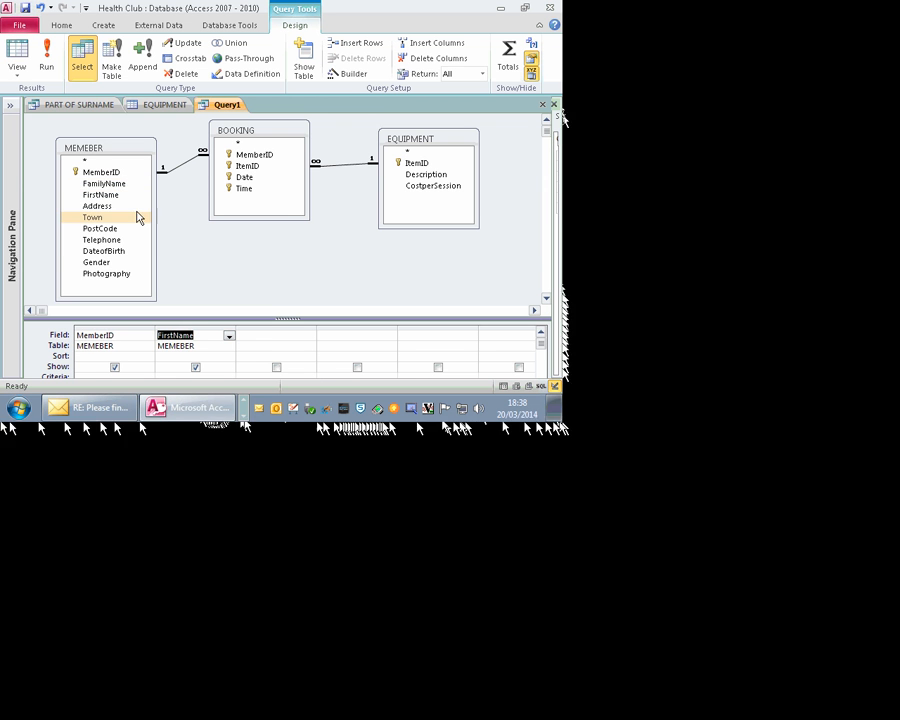
pyautogui.moveTo(122, 184); pyautogui.dragTo(300, 340)
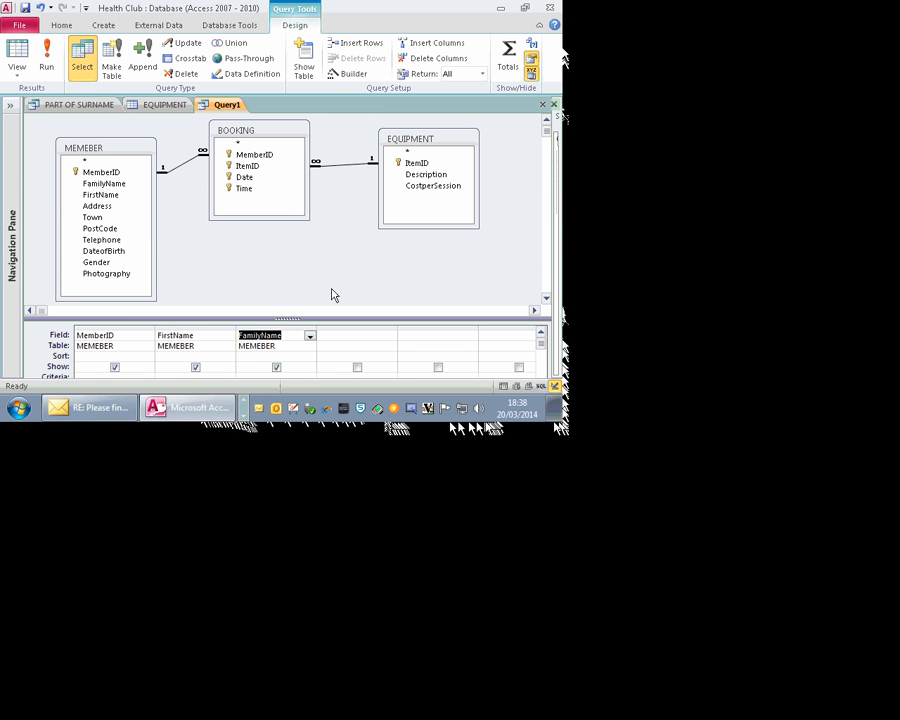
# Insert ItemID, Description and CostperSession from the EQUIPMENT table ahead of the member fields
pyautogui.click(266, 157)
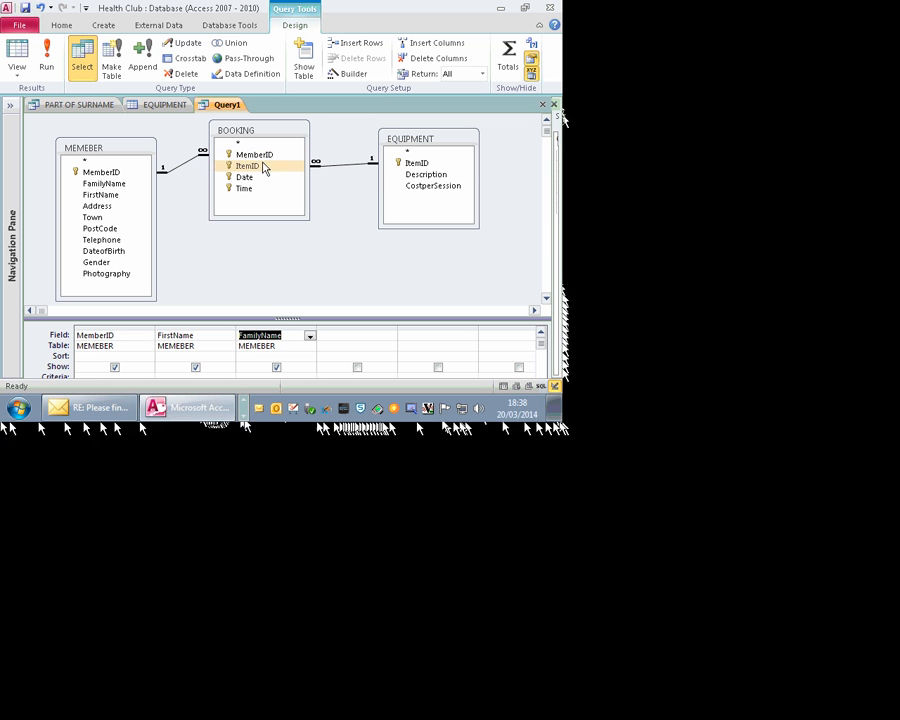
pyautogui.click(424, 164)
pyautogui.moveTo(416, 163); pyautogui.dragTo(96, 338)
pyautogui.moveTo(420, 175); pyautogui.dragTo(185, 338)
pyautogui.click(458, 187)
pyautogui.moveTo(455, 188); pyautogui.dragTo(246, 342)
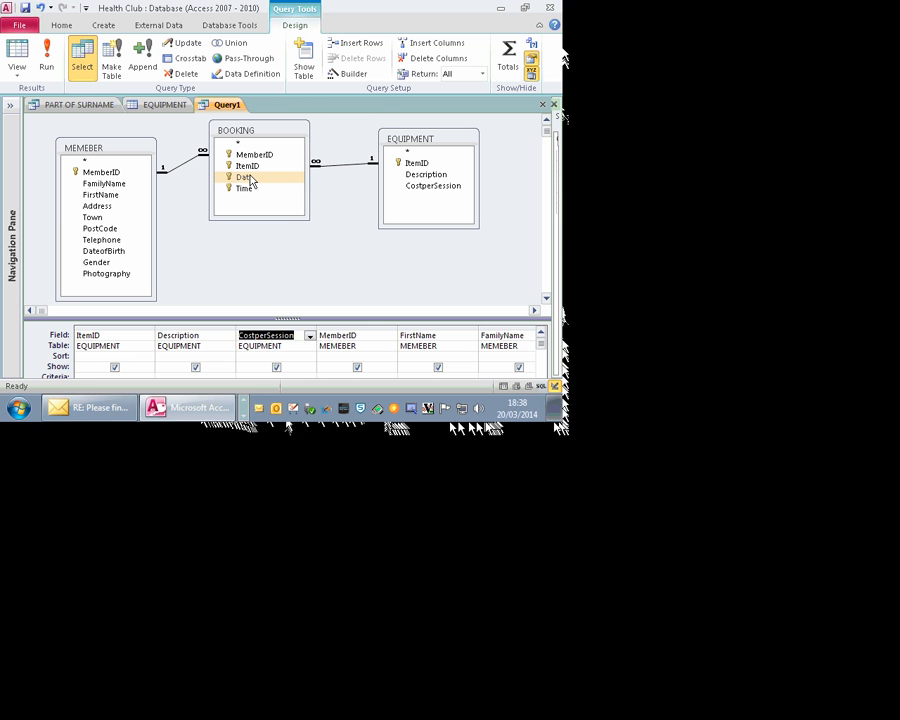
# Insert the BOOKING table's Date and Time fields after FirstName, with Time ahead of Date
pyautogui.moveTo(244, 177); pyautogui.dragTo(532, 352)
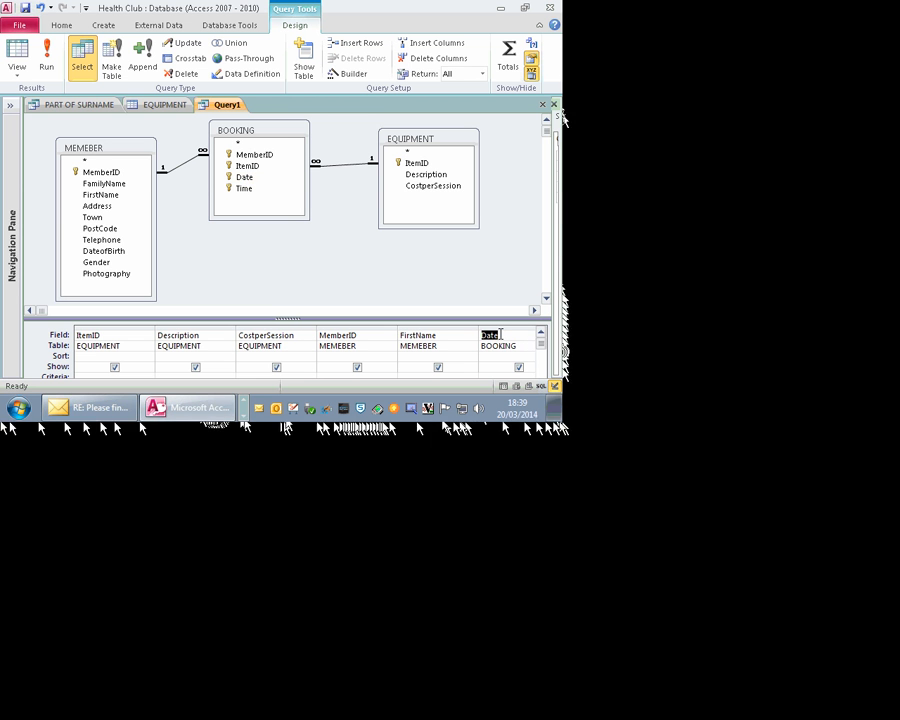
pyautogui.moveTo(244, 188); pyautogui.dragTo(518, 338)
pyautogui.click(496, 371)
pyautogui.click(251, 187)
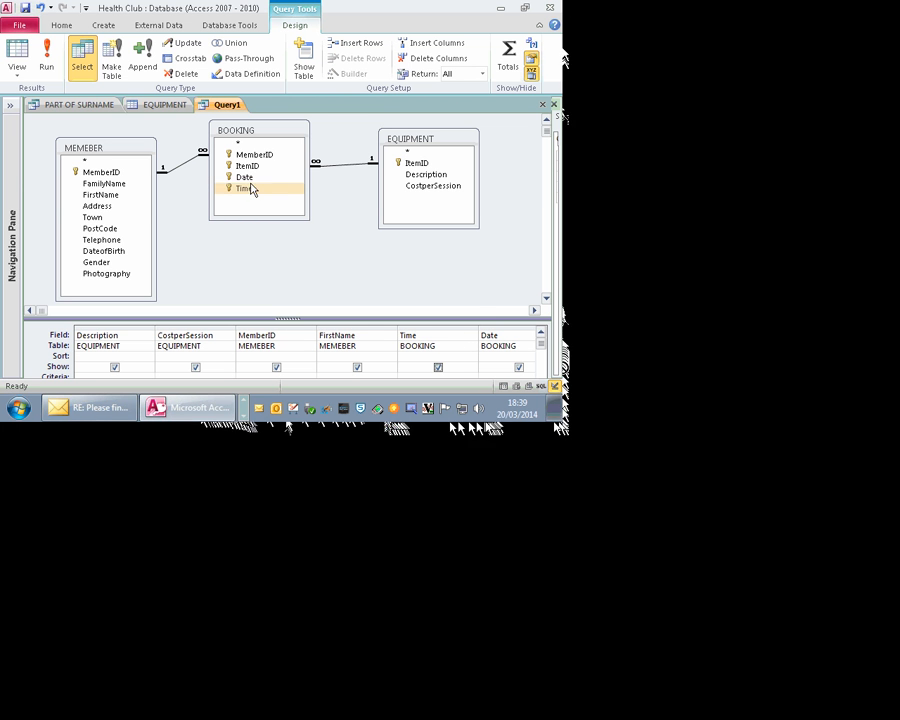
# Swap the two BOOKING columns in the design grid so that Date comes ahead of Time
pyautogui.moveTo(245, 177); pyautogui.dragTo(444, 274)
pyautogui.click(441, 334)
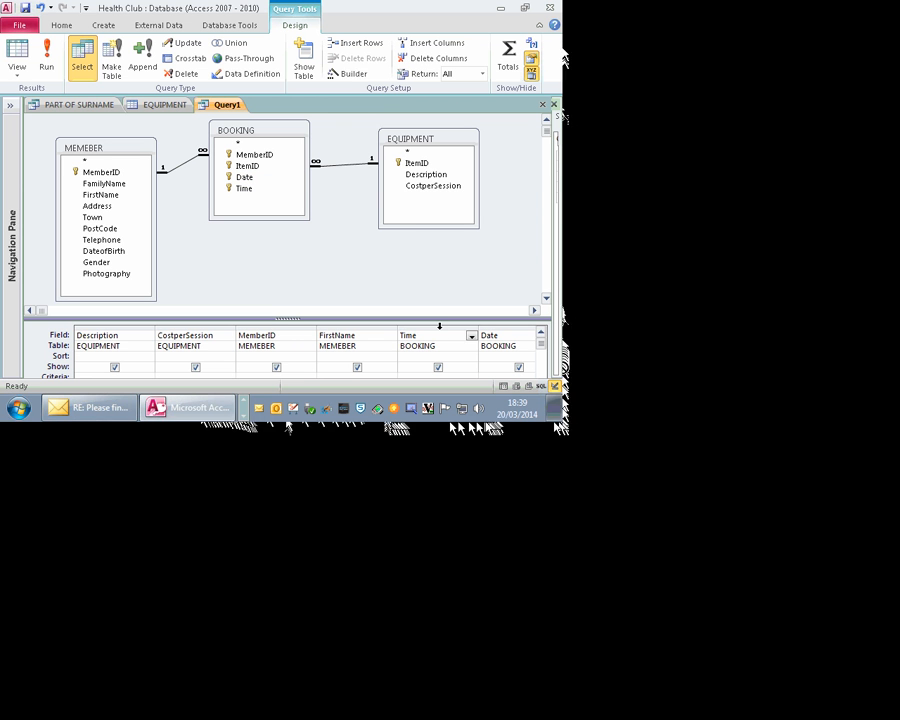
pyautogui.click(439, 325)
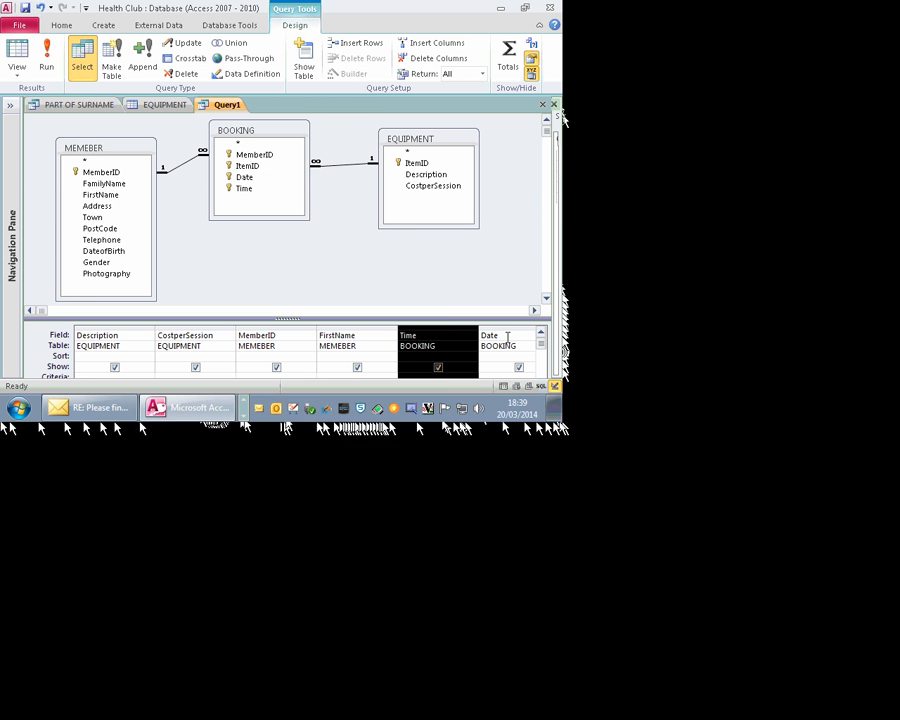
pyautogui.click(506, 329)
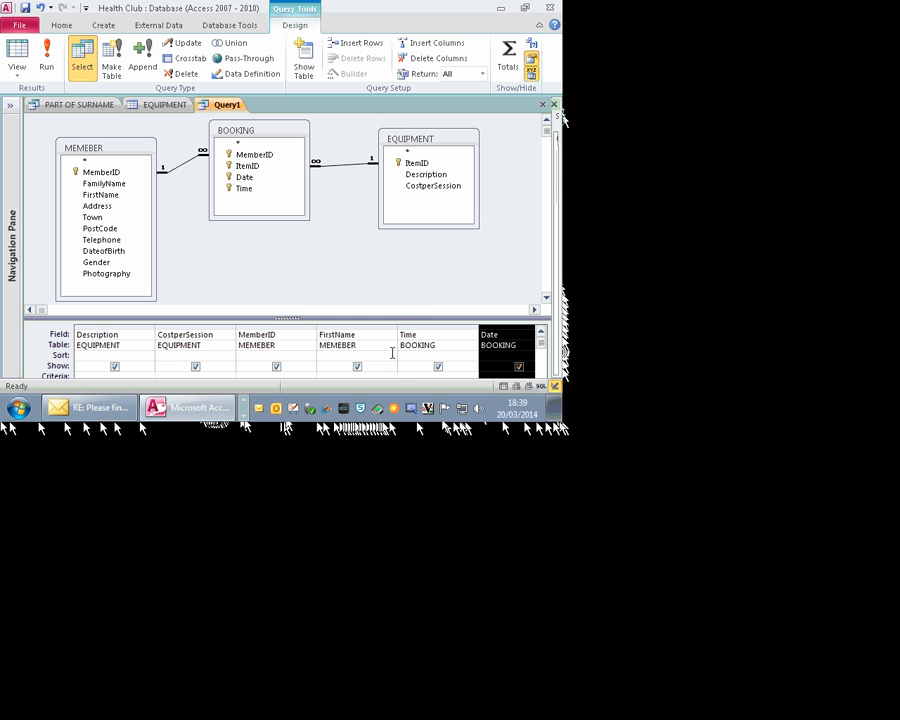
pyautogui.click(426, 333)
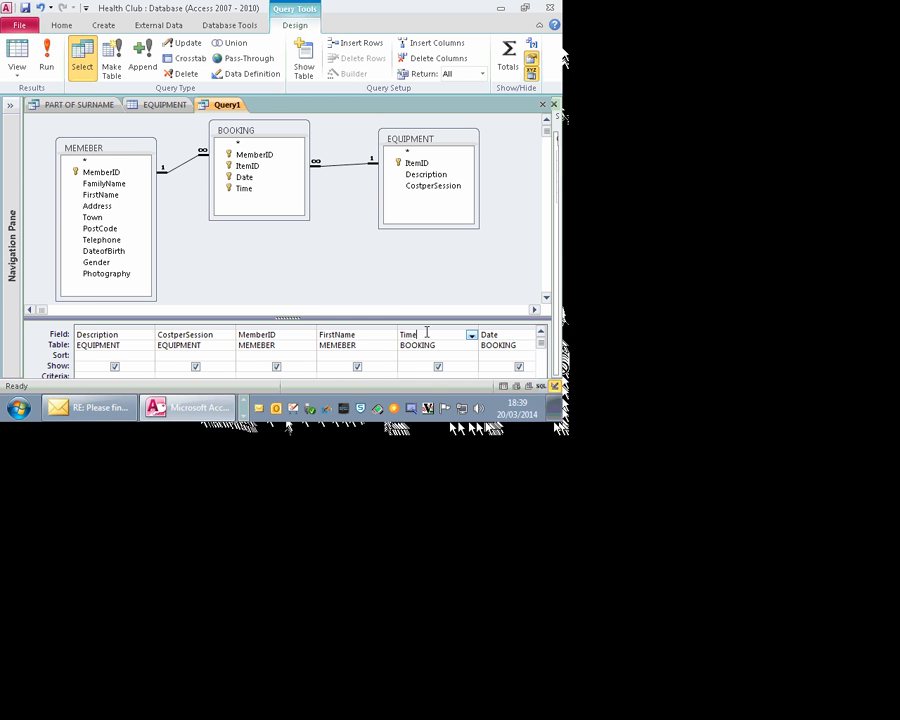
pyautogui.click(471, 335)
pyautogui.click(422, 375)
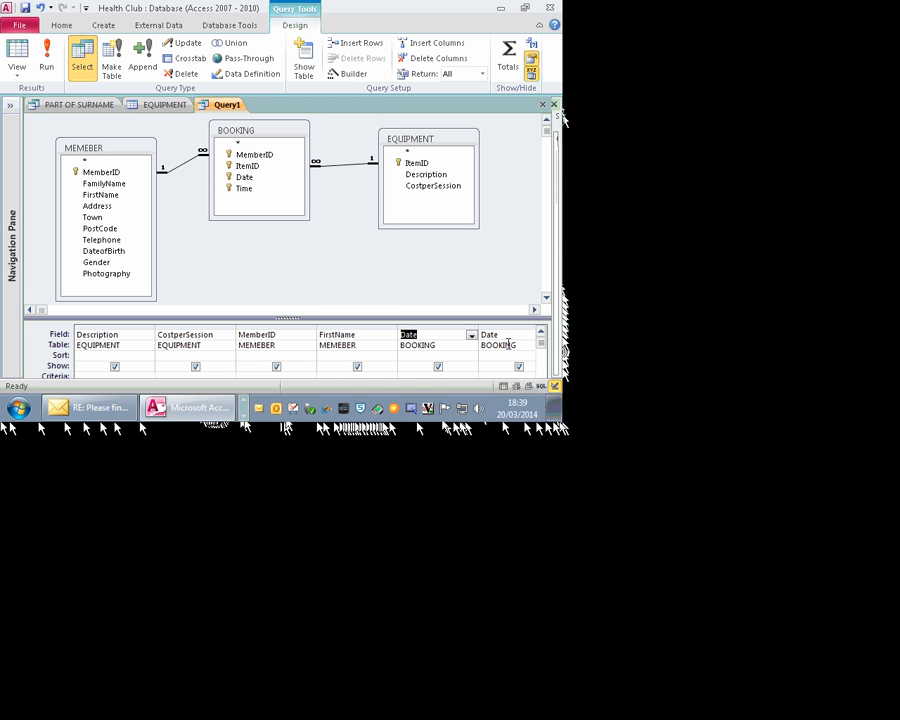
pyautogui.press('Tab')
pyautogui.press('Tab')
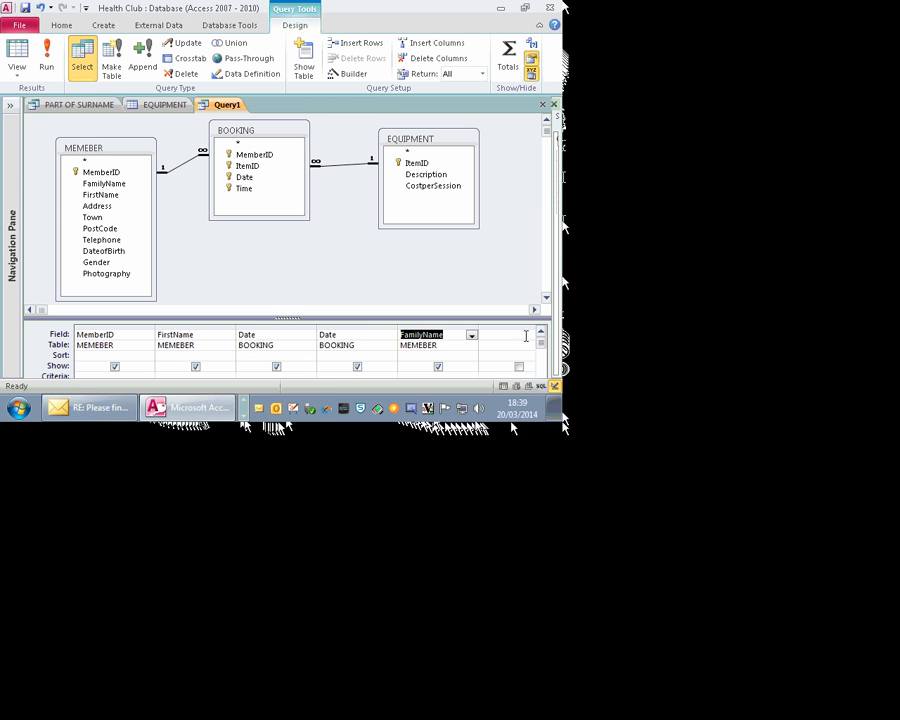
pyautogui.click(386, 336)
pyautogui.click(390, 335)
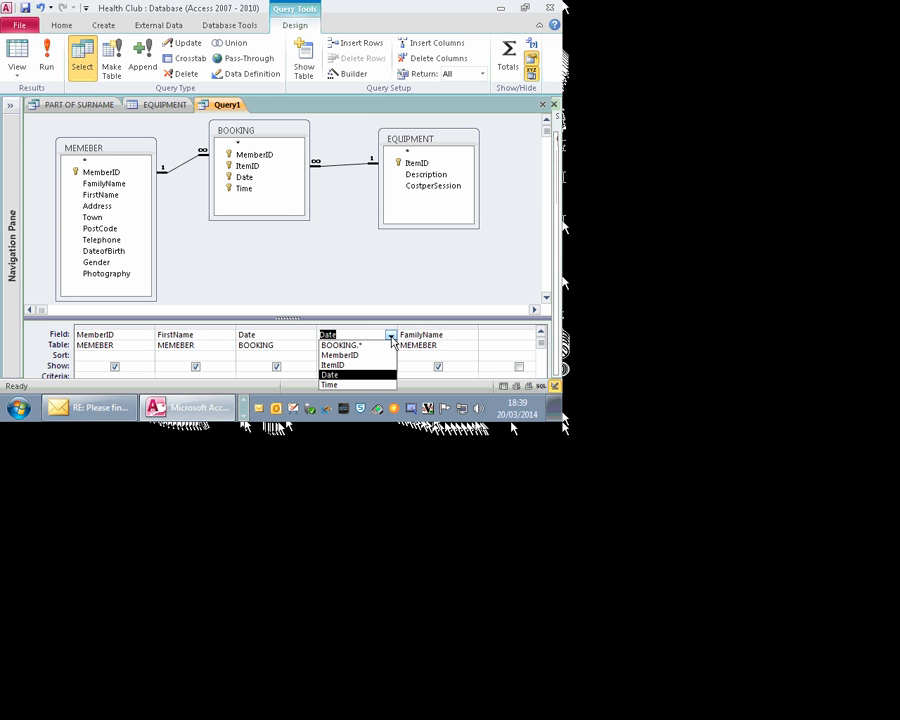
pyautogui.click(372, 385)
# Move the FamilyName column between FirstName and Date in the design grid
pyautogui.click(466, 335)
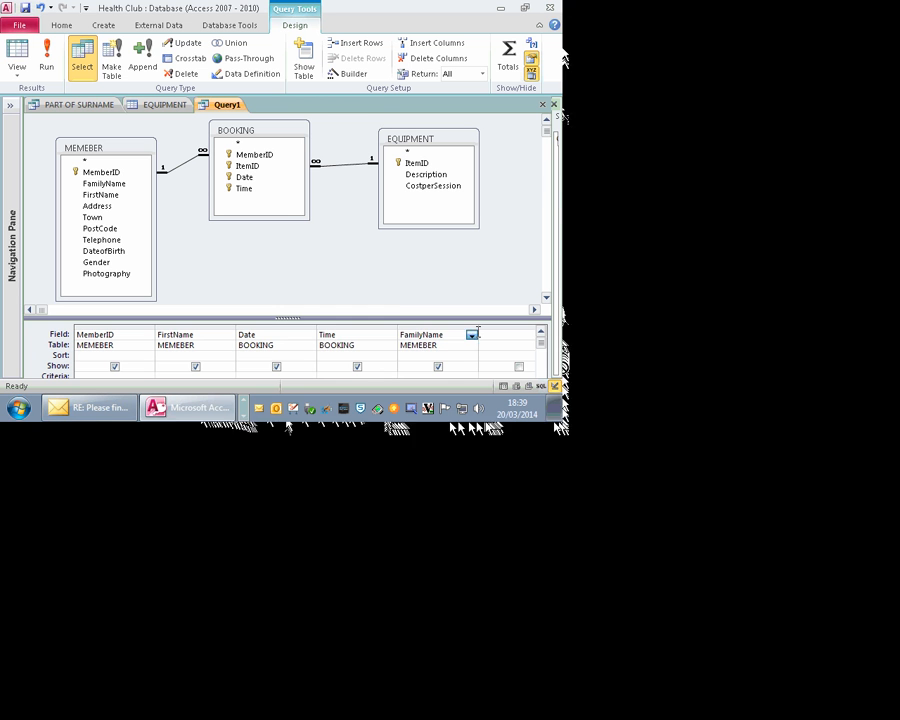
pyautogui.click(470, 335)
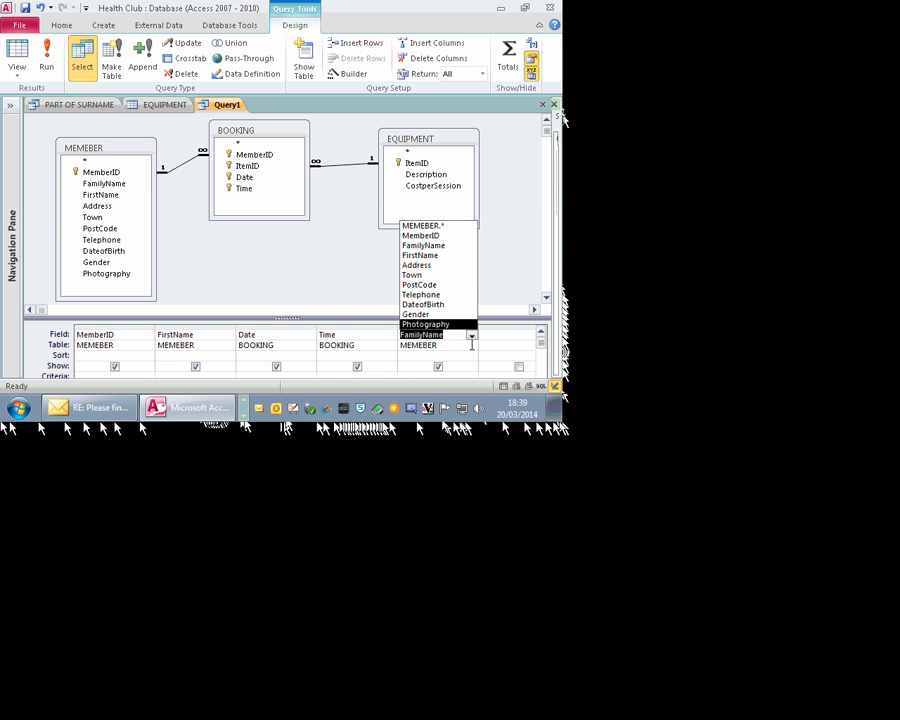
pyautogui.click(526, 307)
pyautogui.click(433, 327)
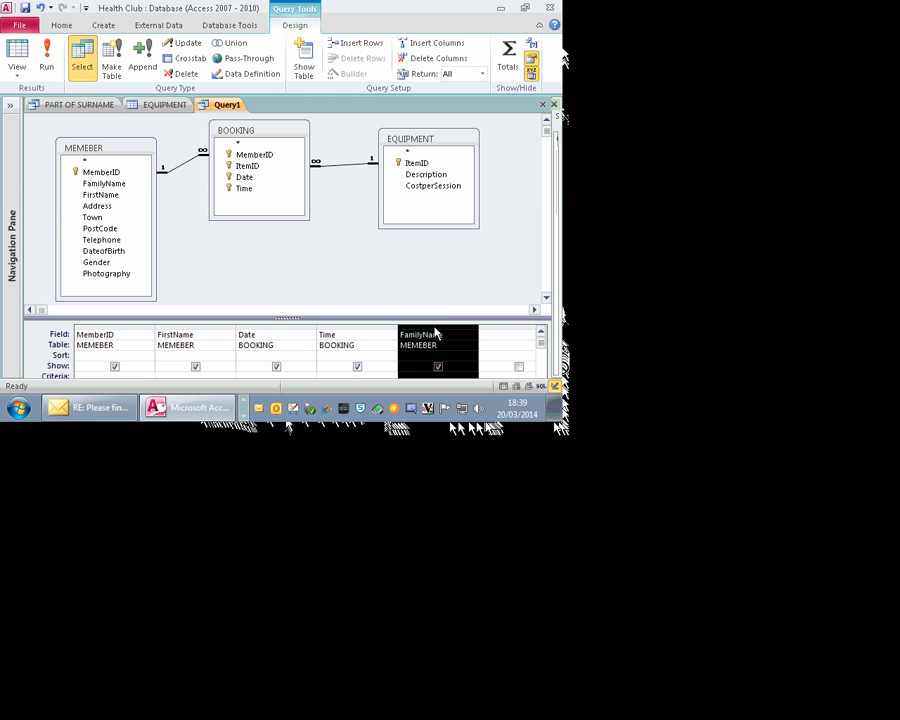
pyautogui.moveTo(433, 326); pyautogui.dragTo(313, 333)
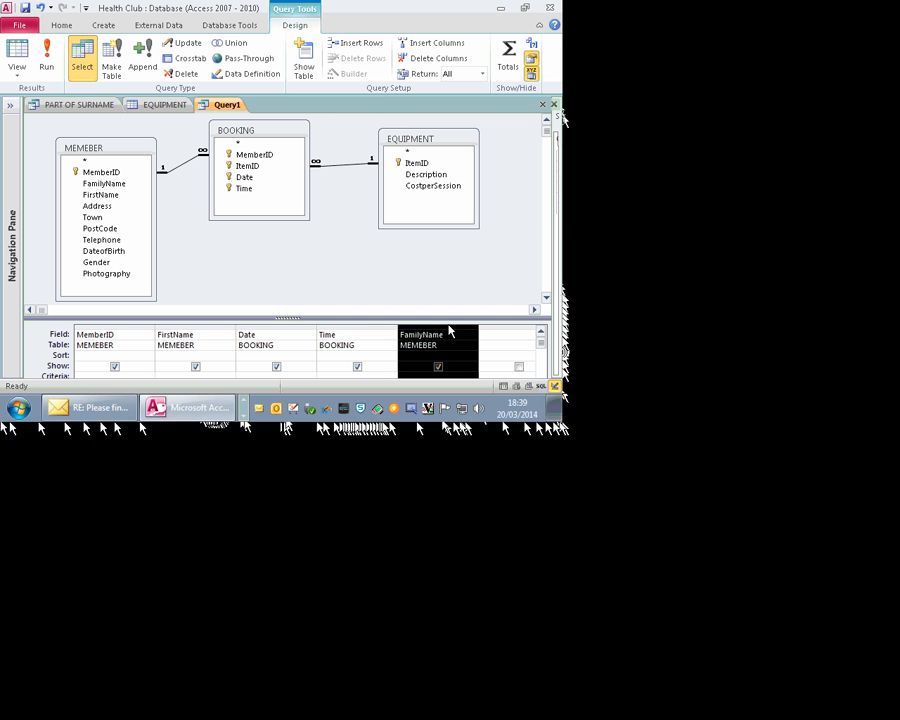
pyautogui.moveTo(448, 328); pyautogui.dragTo(248, 338)
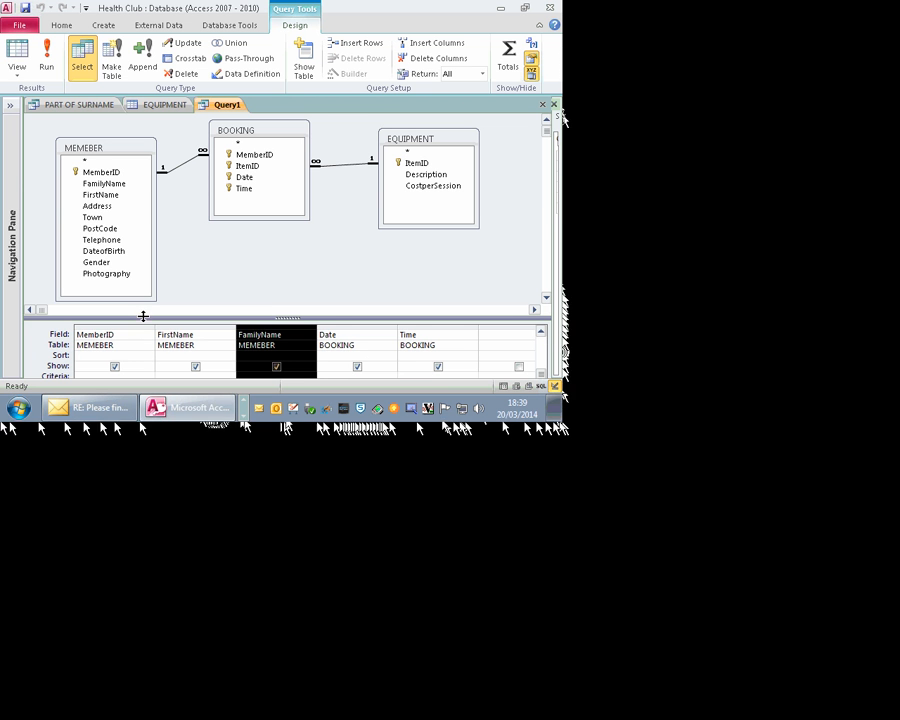
# Enlarge the design grid area and enter STEAM SAUNA as the criterion for the Description field
pyautogui.moveTo(143, 315); pyautogui.dragTo(168, 219)
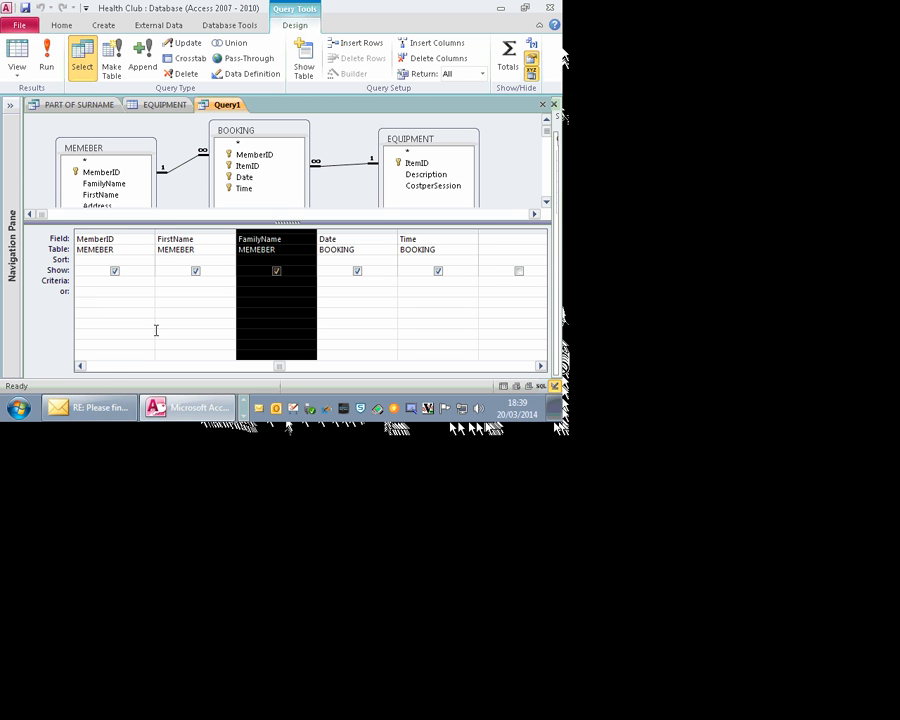
pyautogui.click(90, 367)
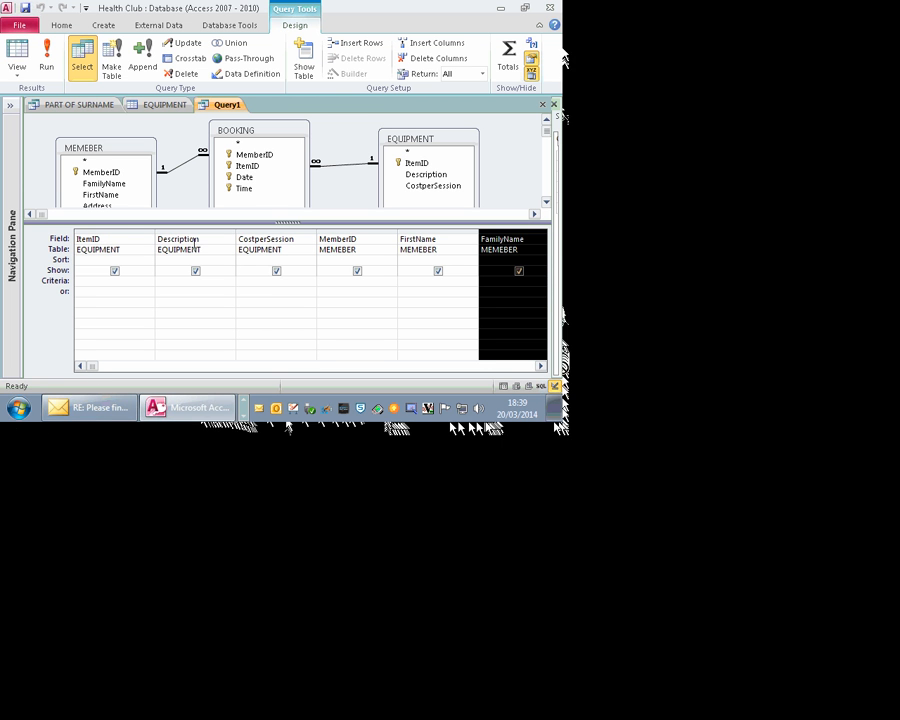
pyautogui.click(173, 279)
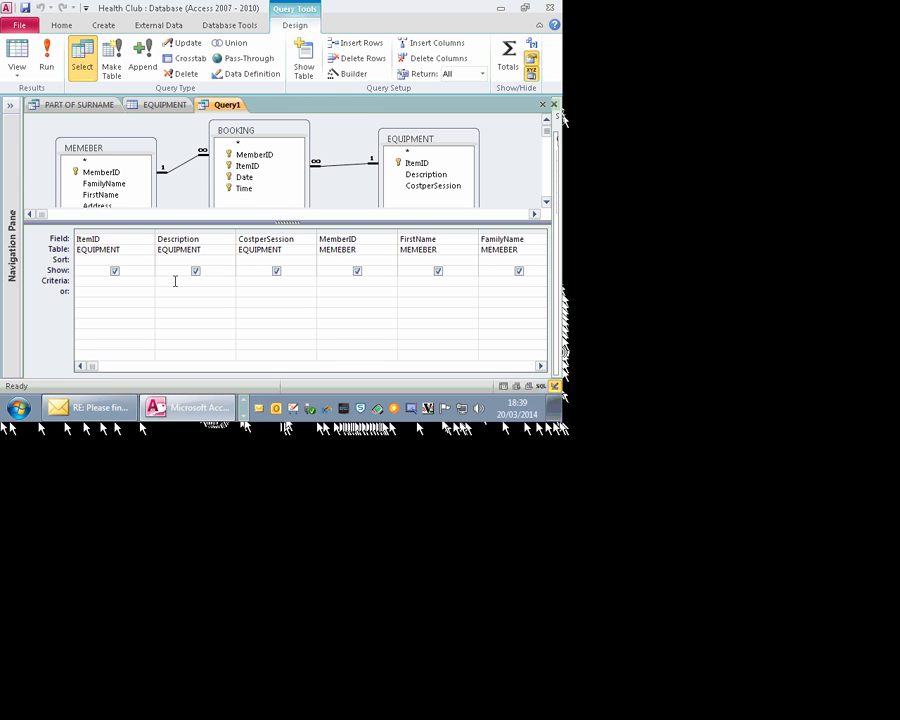
pyautogui.write('STEAM SAUNA')
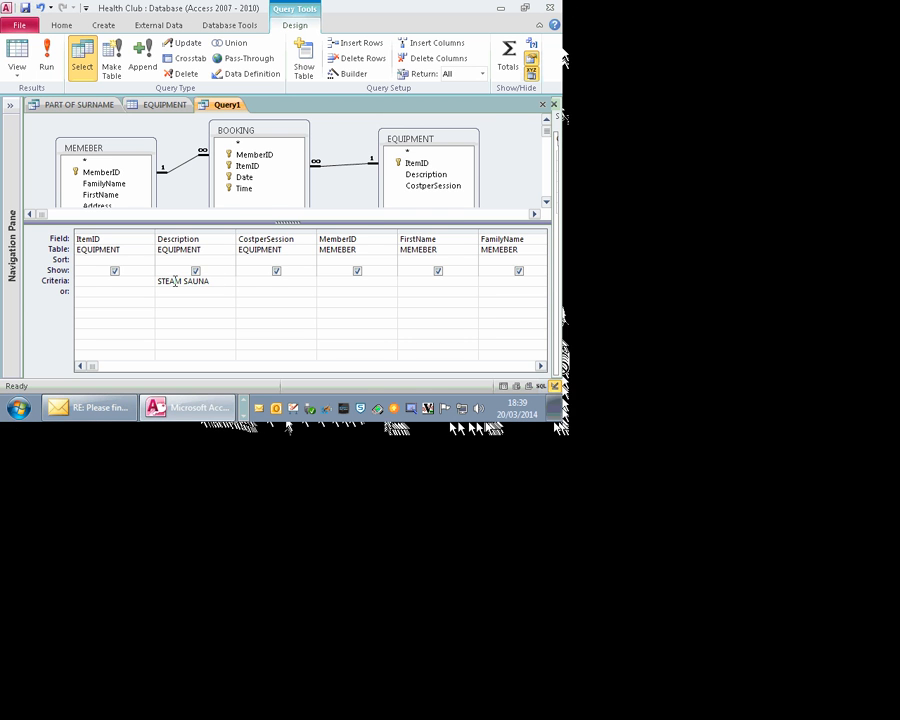
# Save the query as qryTEAM SAUNA, declining to replace the existing STEAM SAUNA query
pyautogui.click(19, 24)
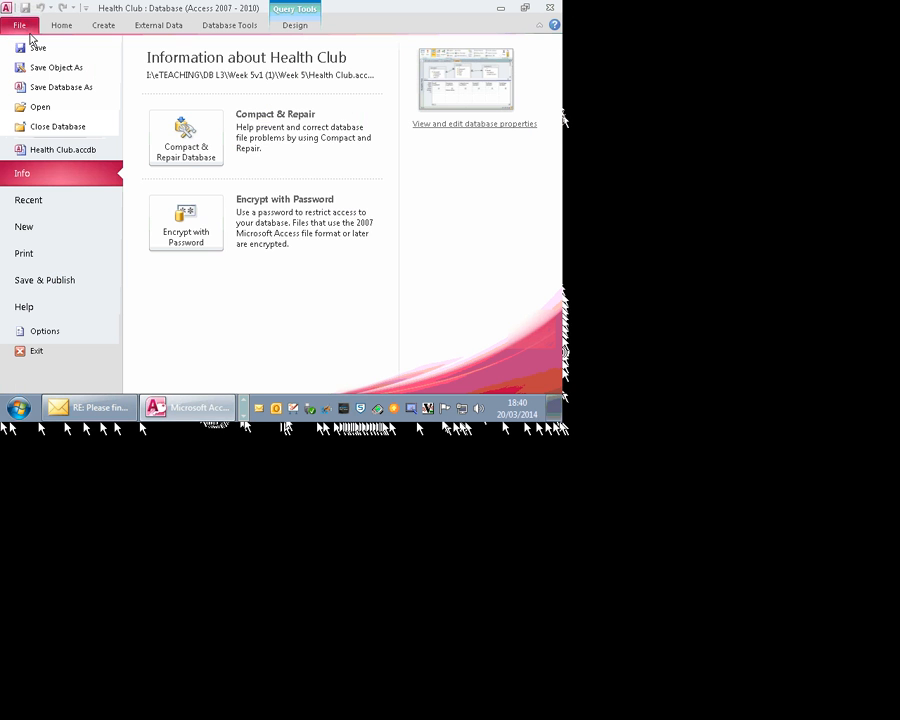
pyautogui.click(54, 68)
pyautogui.write('STEAM SAUNA')
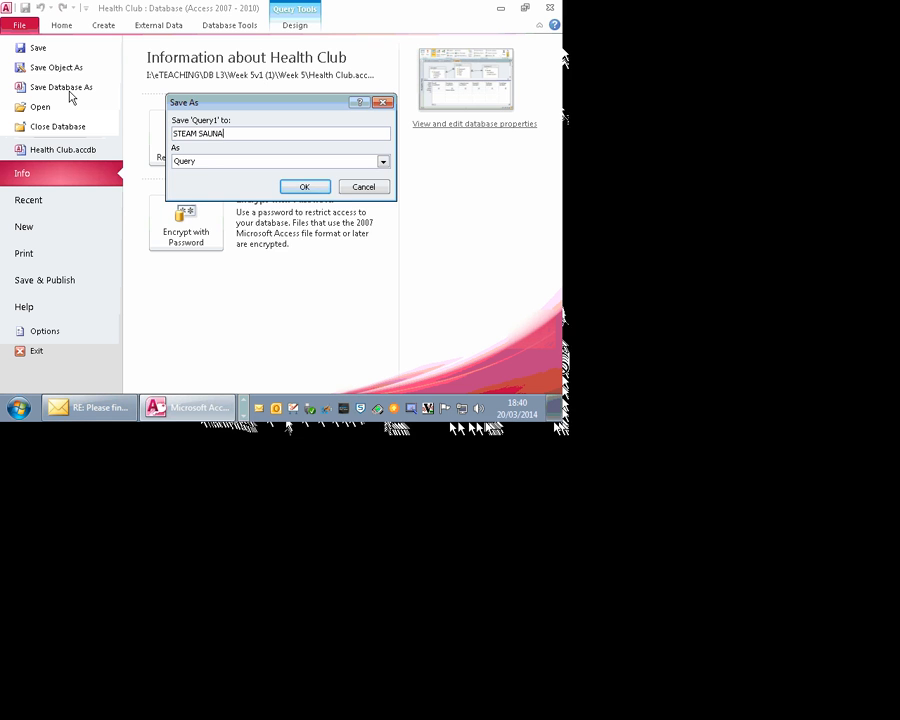
pyautogui.press('Return')
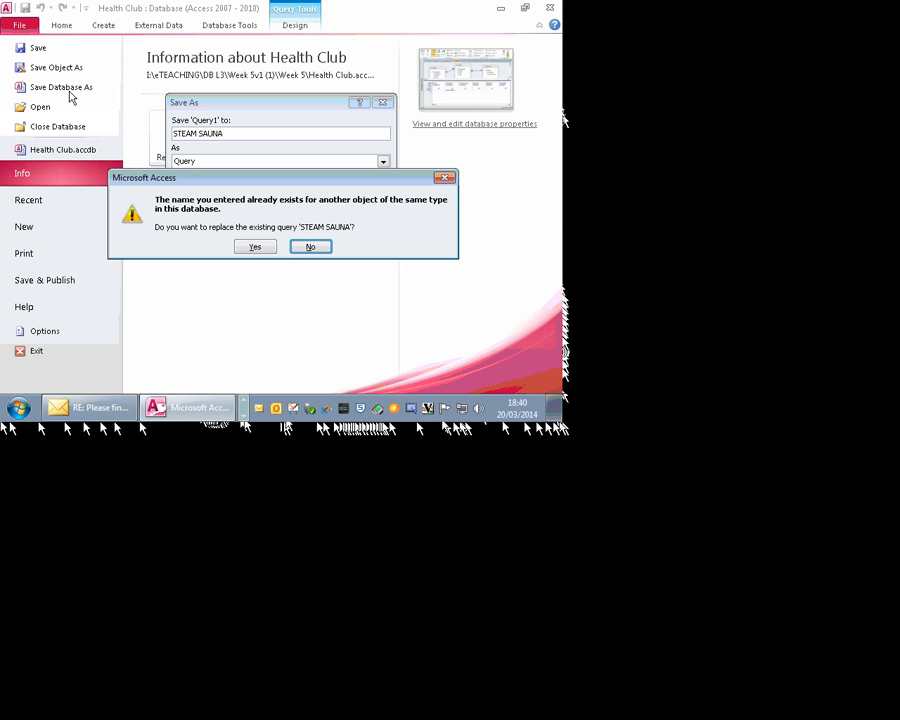
pyautogui.click(311, 248)
pyautogui.press('Left')
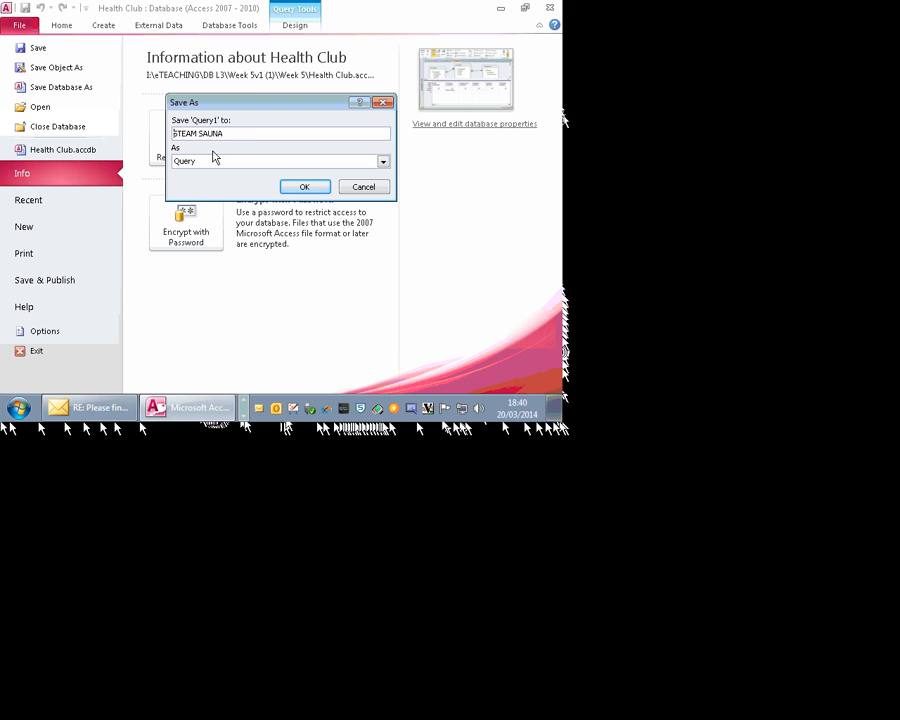
pyautogui.write('qry')
pyautogui.press('Return')
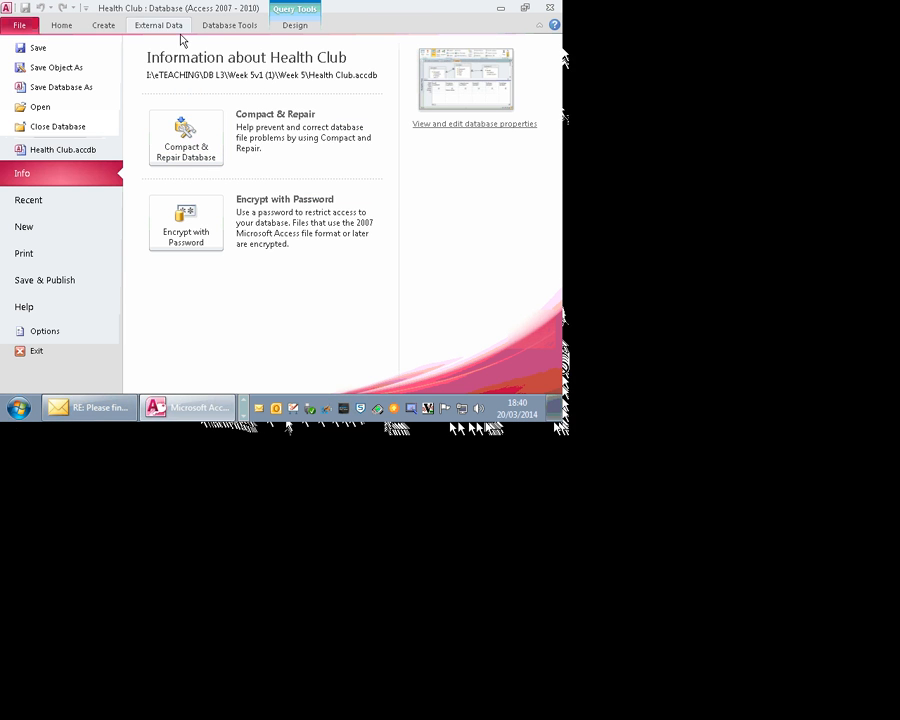
# Run the qryTEAM SAUNA query and try to create a report from its results
pyautogui.click(287, 28)
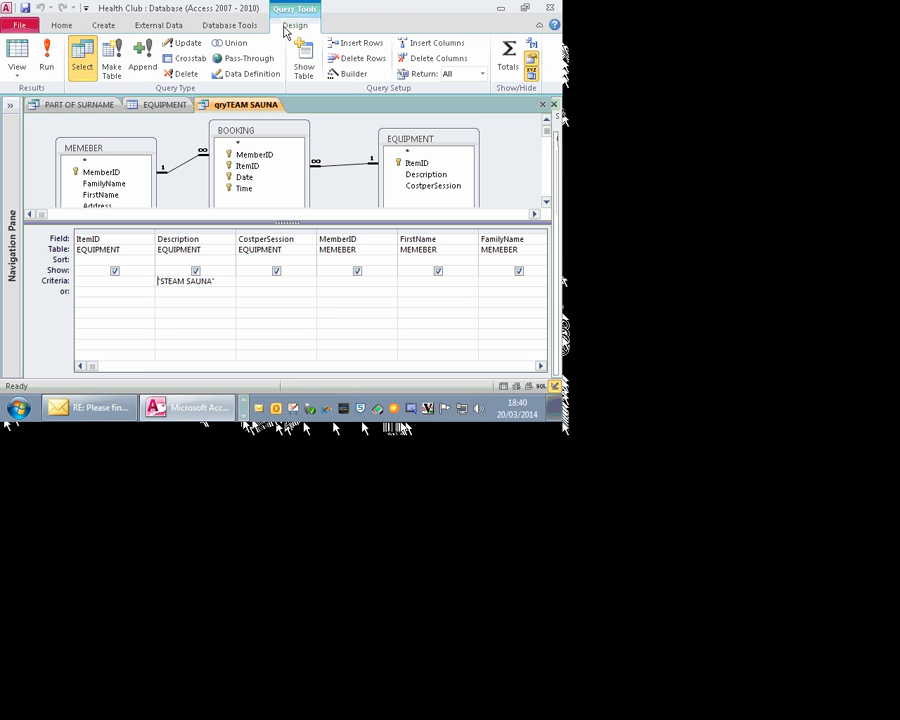
pyautogui.click(46, 55)
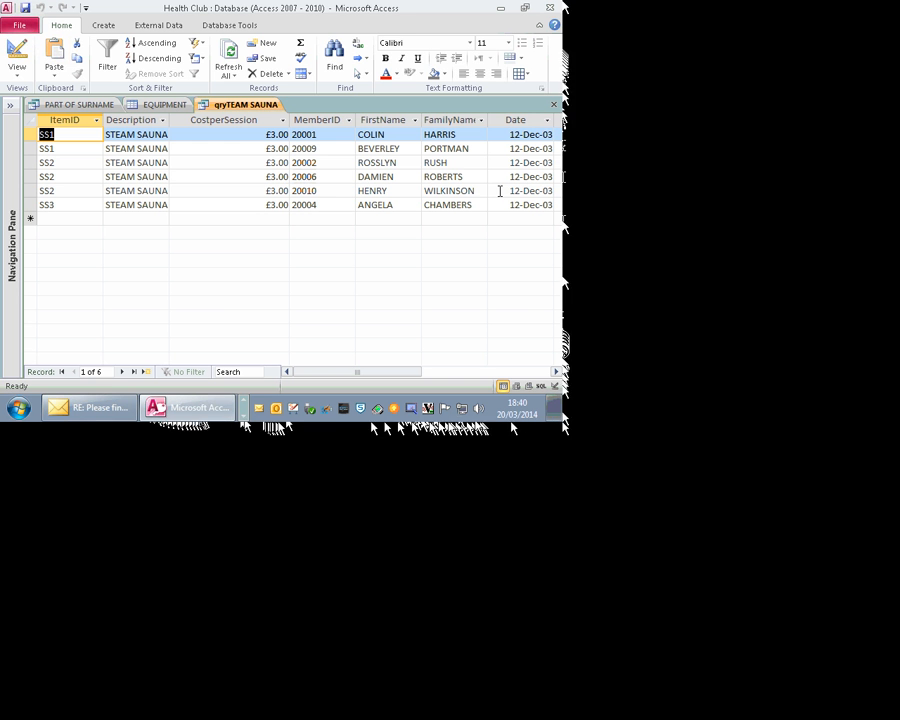
pyautogui.click(104, 27)
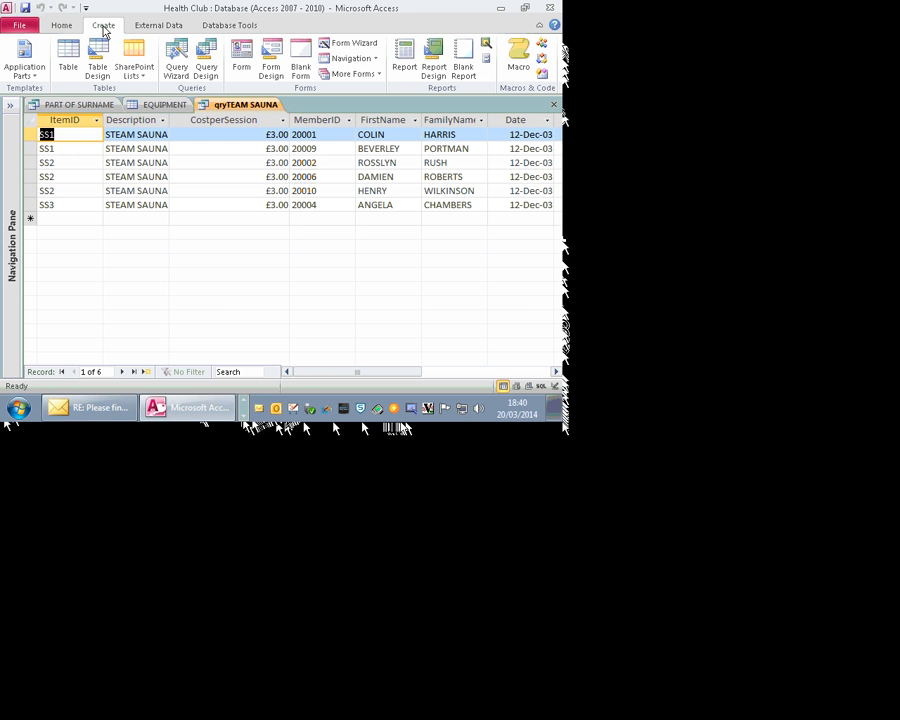
pyautogui.click(405, 60)
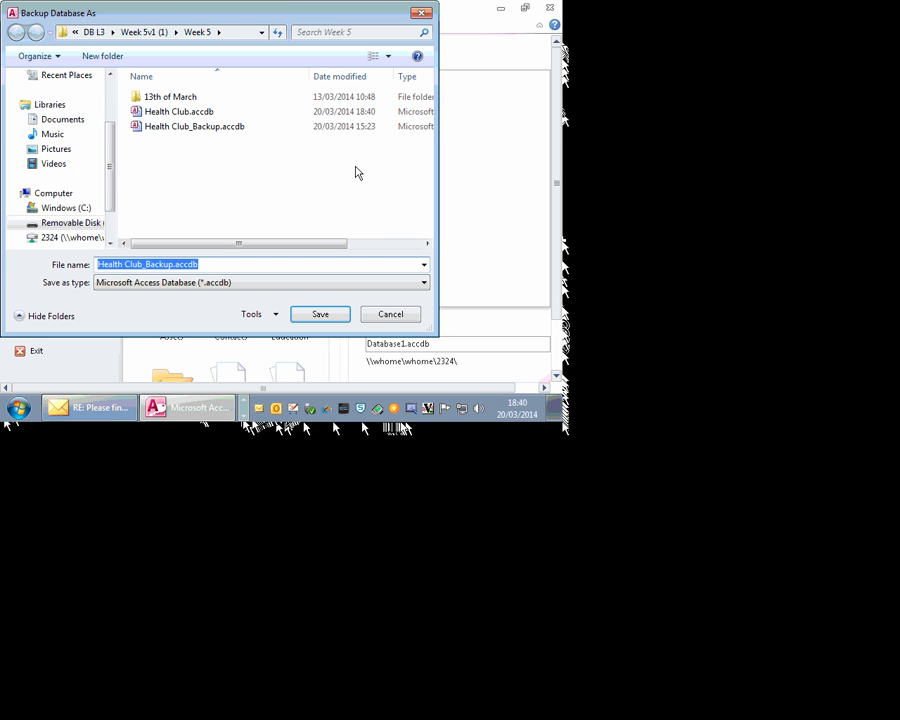
# Try to save the database backup in the Week 5 folder as Health Club_Backup.accdb and as Health Club.accdb
pyautogui.click(339, 315)
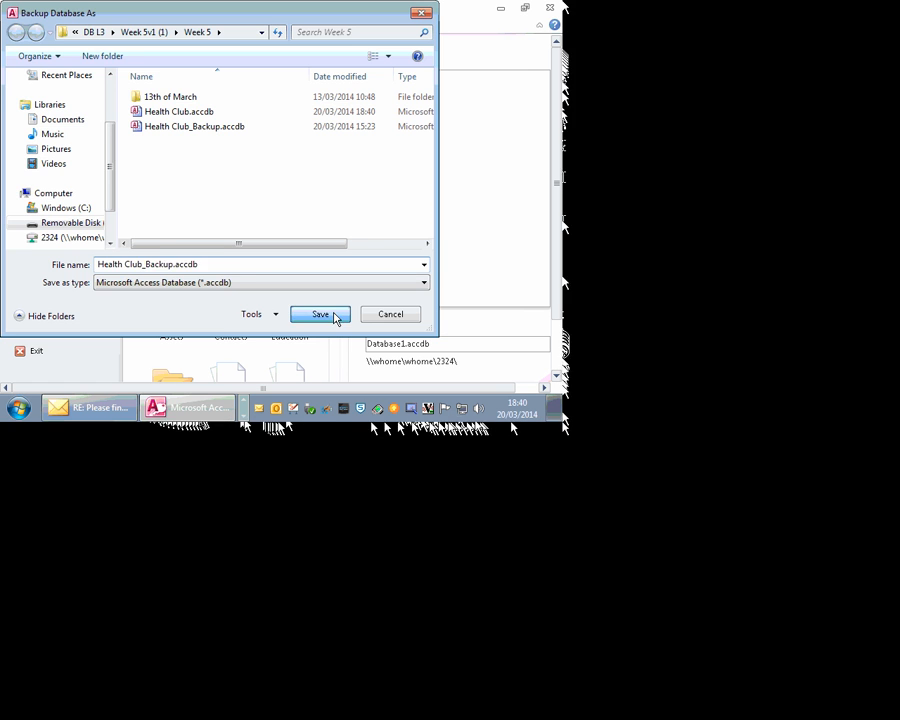
pyautogui.click(295, 250)
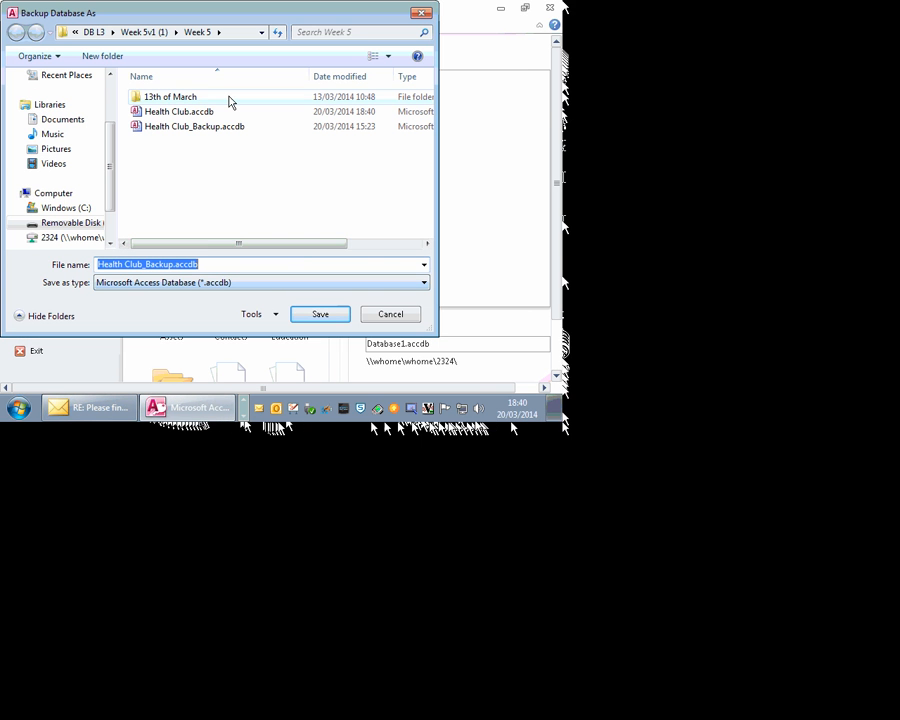
pyautogui.click(209, 115)
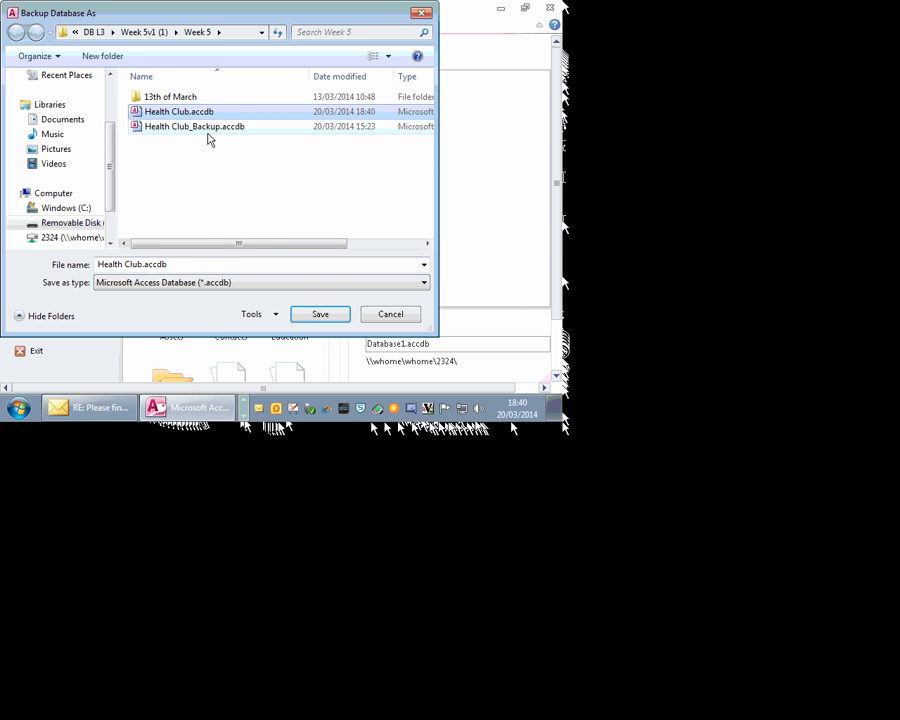
pyautogui.click(312, 314)
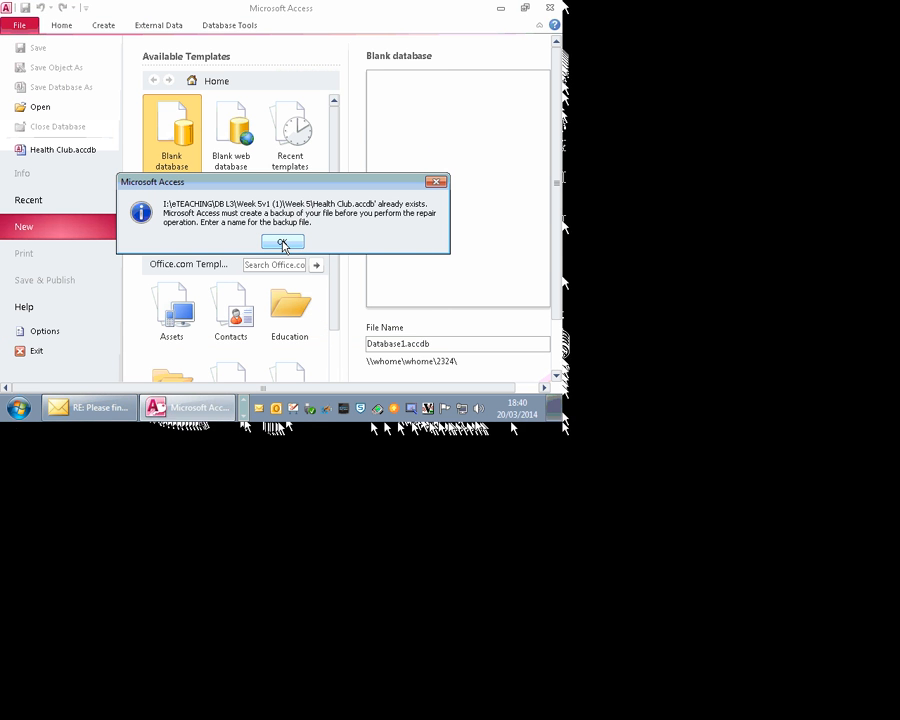
pyautogui.click(283, 241)
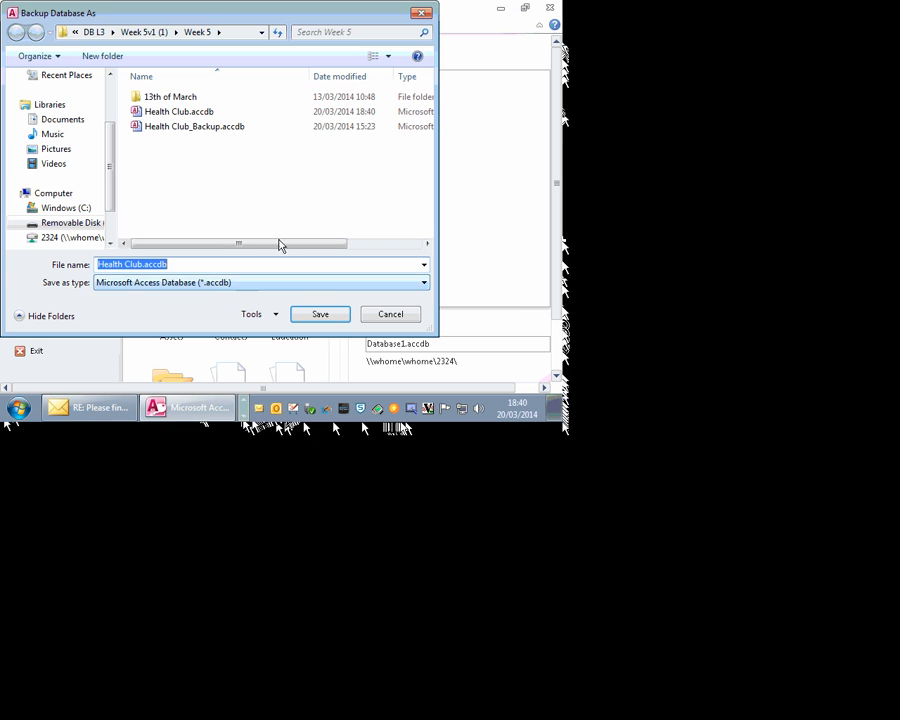
# Edit the Health Club.accdb file name for the backup and save it in the Week 5 folder
pyautogui.click(167, 264)
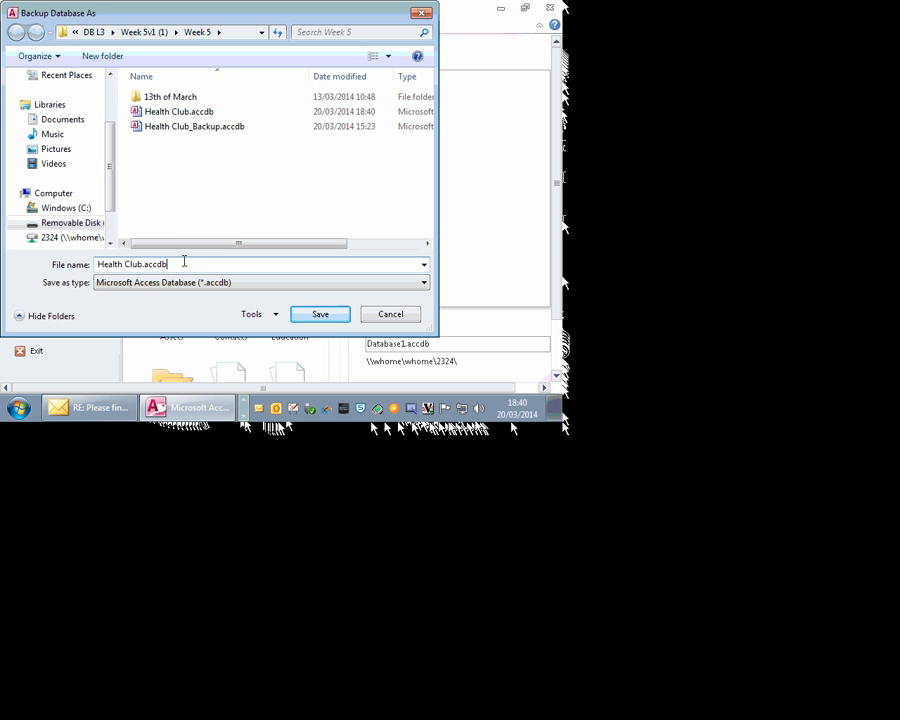
pyautogui.doubleClick(139, 265)
pyautogui.click(146, 265)
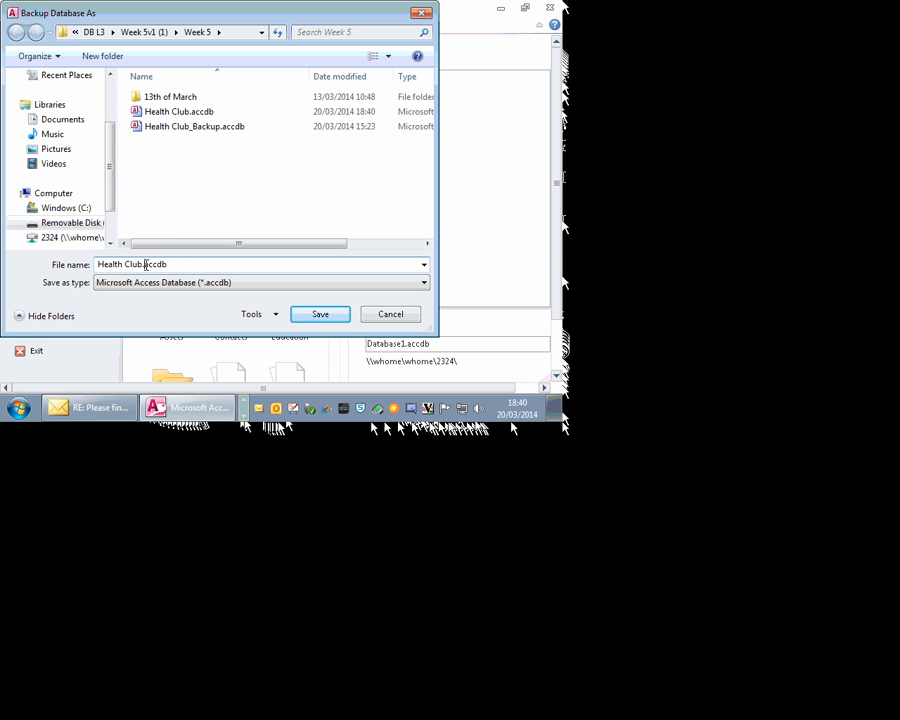
pyautogui.click(318, 312)
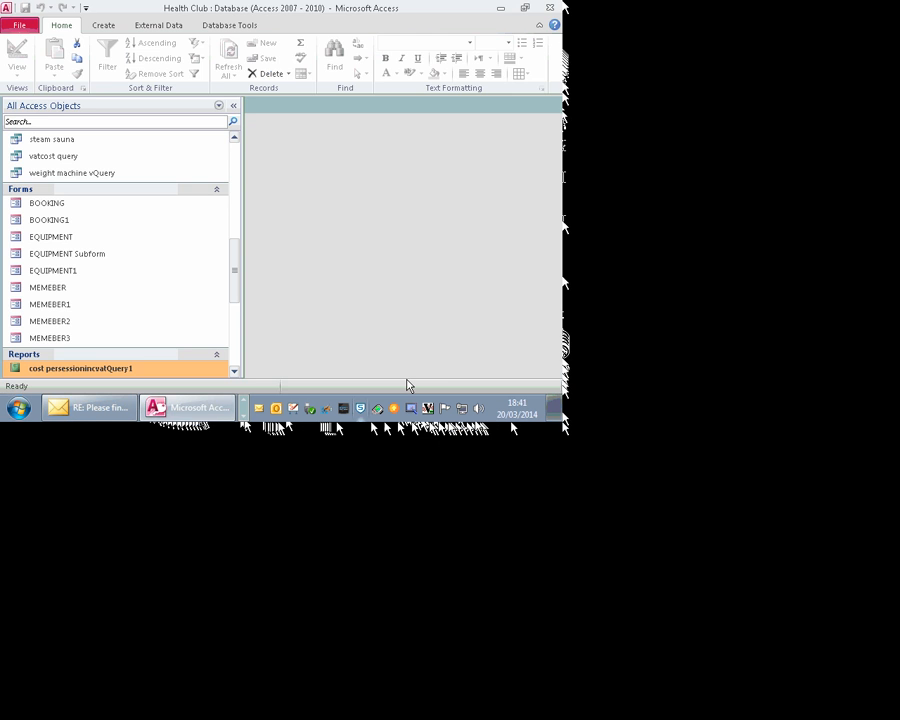
pyautogui.click(245, 402)
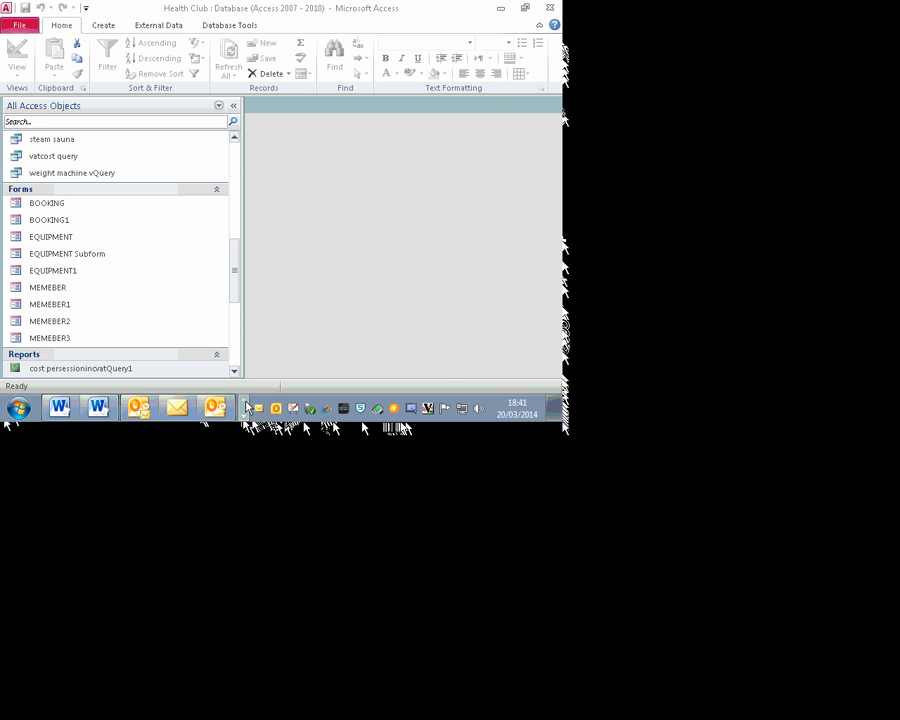
pyautogui.click(245, 402)
pyautogui.click(245, 402)
pyautogui.click(245, 402)
pyautogui.click(245, 414)
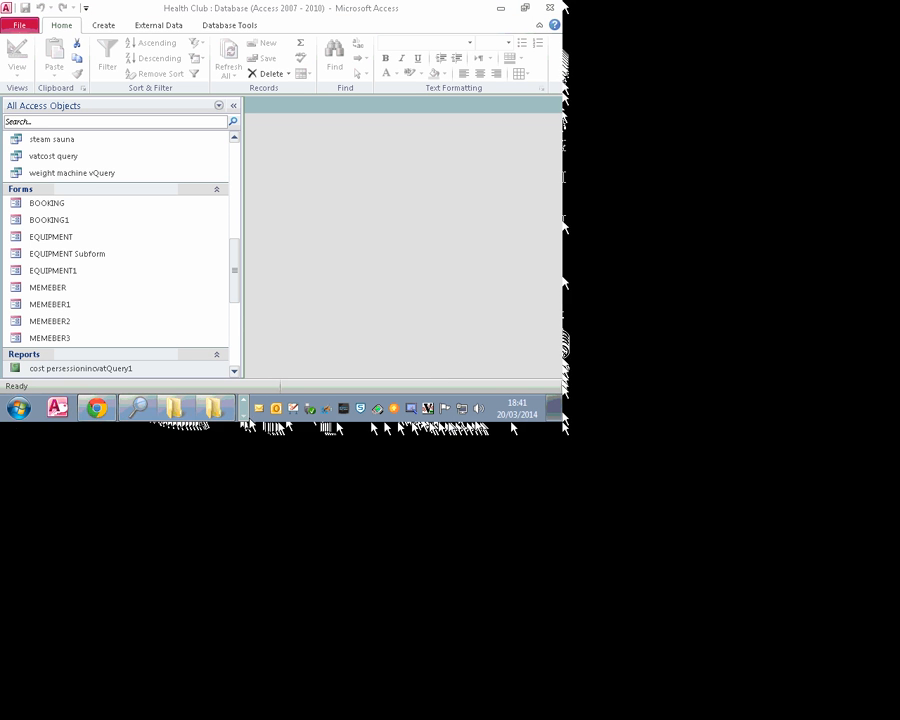
# Look through the running programs for another open window to switch to
pyautogui.click(245, 414)
pyautogui.click(245, 414)
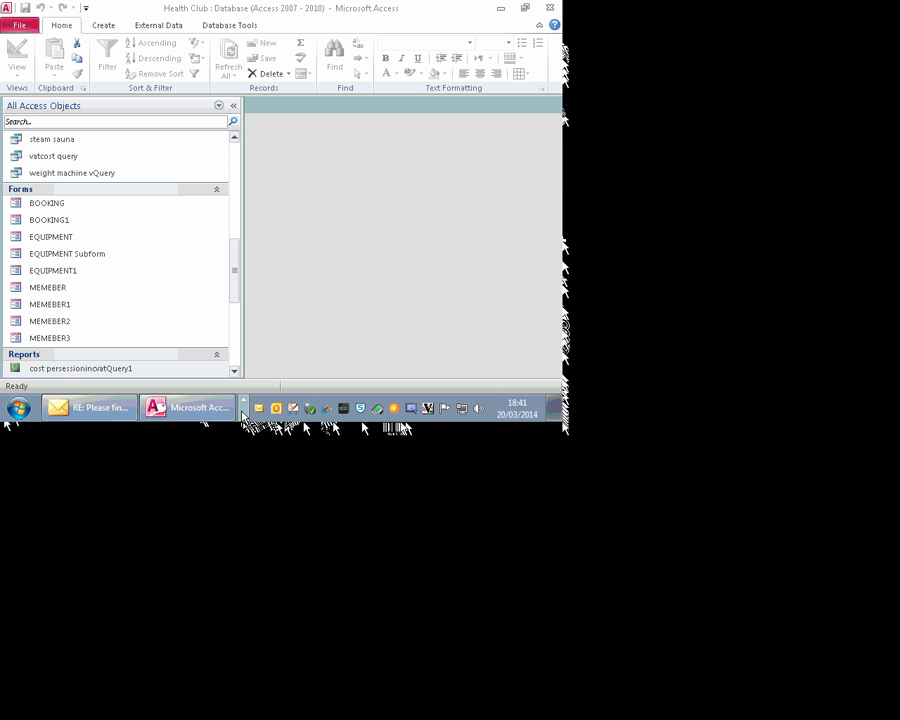
pyautogui.click(245, 403)
pyautogui.click(245, 402)
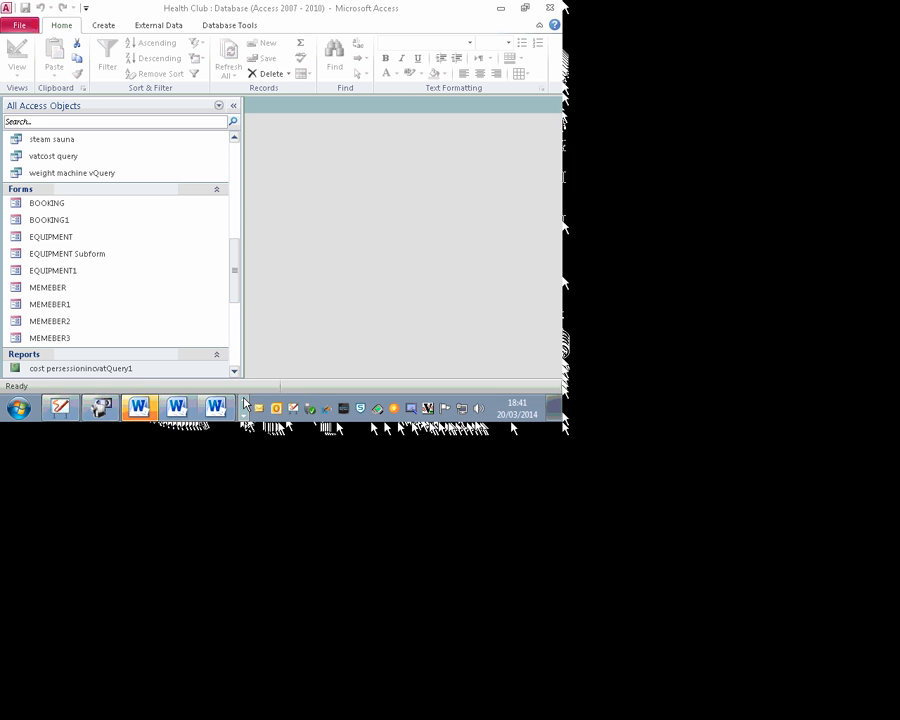
pyautogui.click(245, 402)
pyautogui.click(245, 402)
pyautogui.click(245, 414)
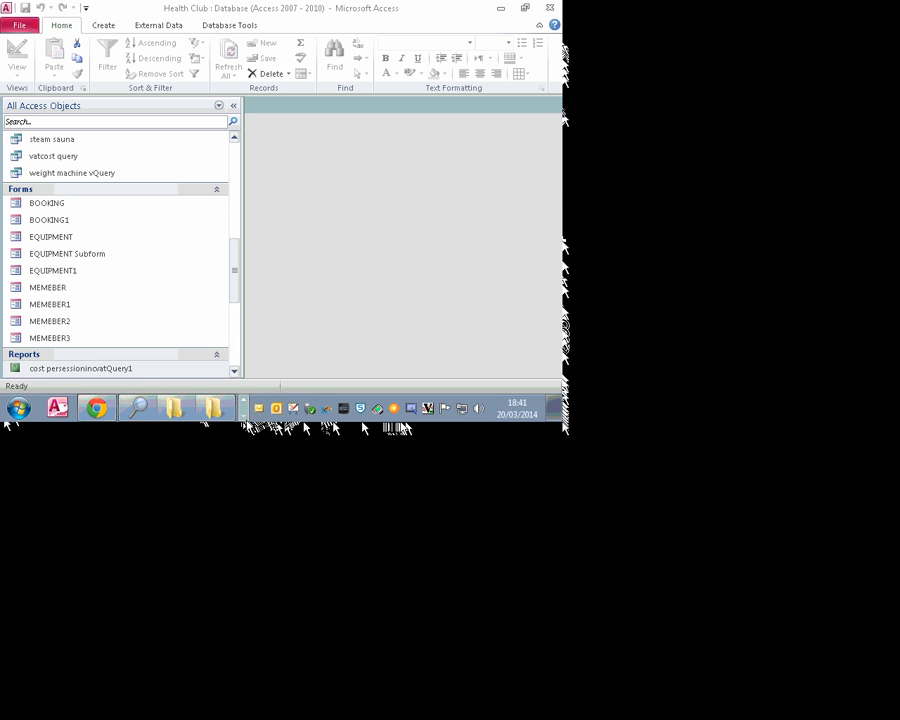
pyautogui.click(245, 402)
pyautogui.click(245, 414)
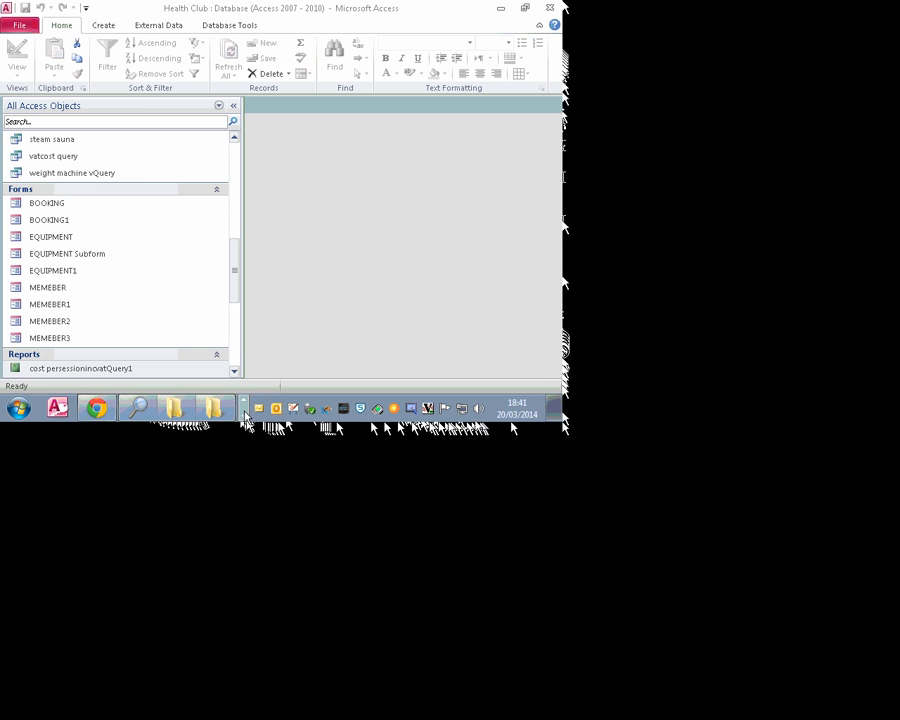
pyautogui.click(245, 414)
pyautogui.click(247, 403)
pyautogui.click(247, 403)
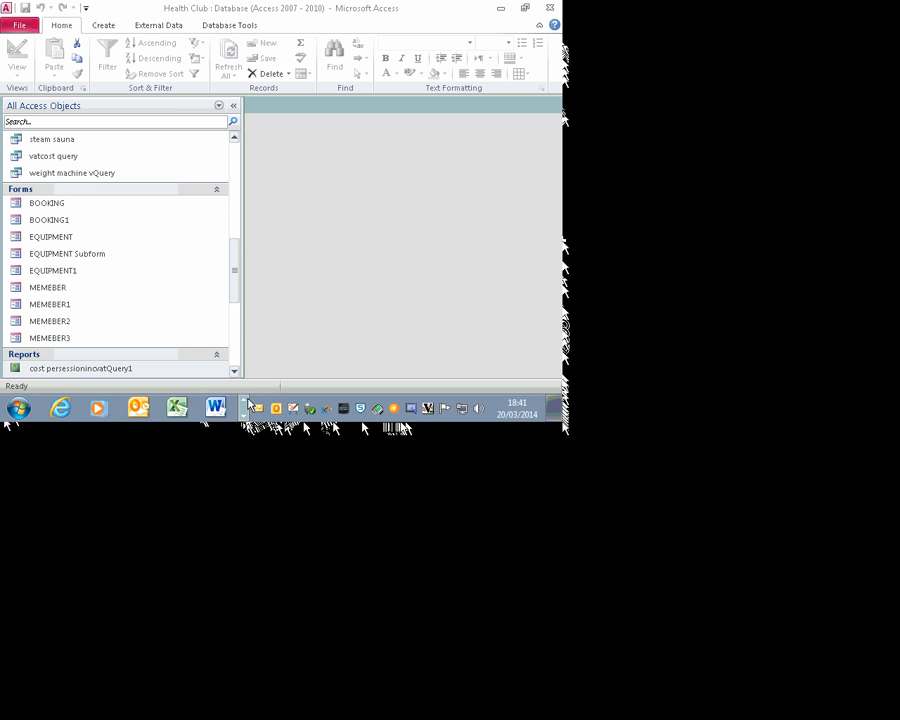
pyautogui.click(245, 414)
pyautogui.click(245, 414)
pyautogui.click(245, 416)
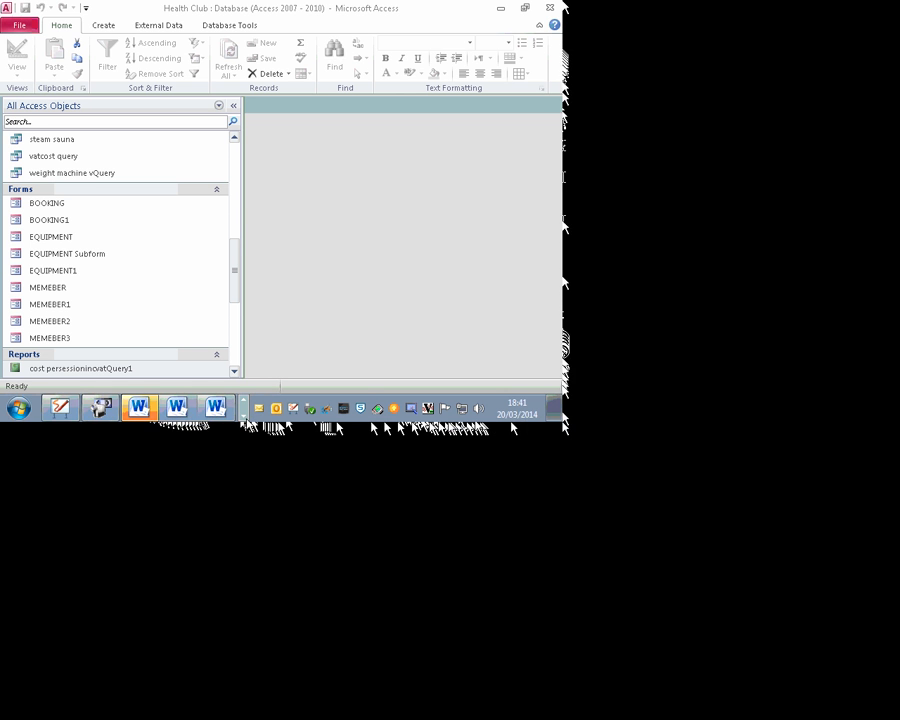
pyautogui.click(245, 416)
pyautogui.click(245, 416)
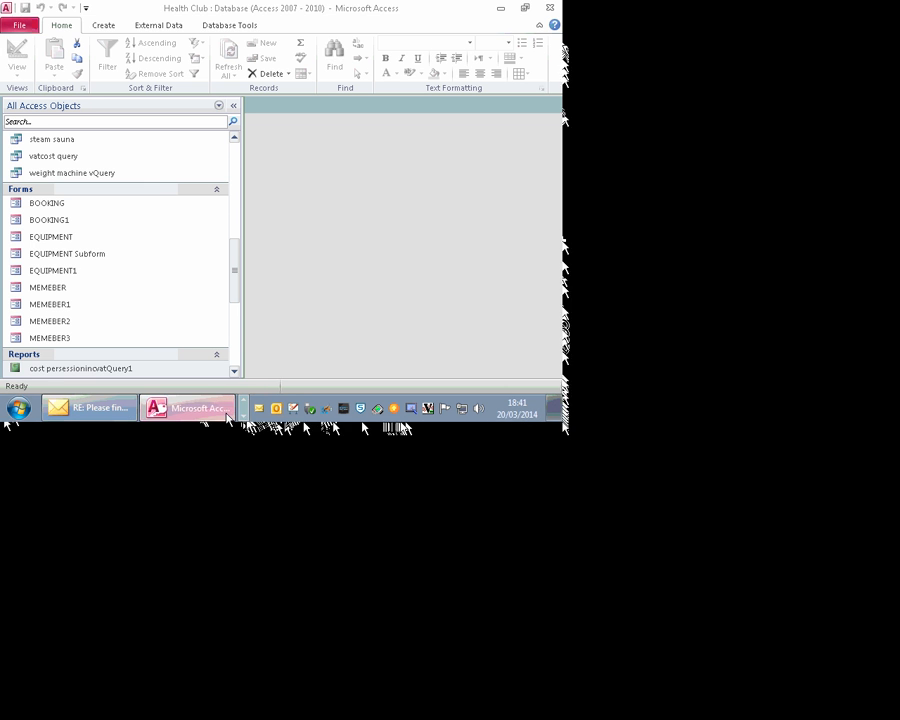
pyautogui.click(226, 413)
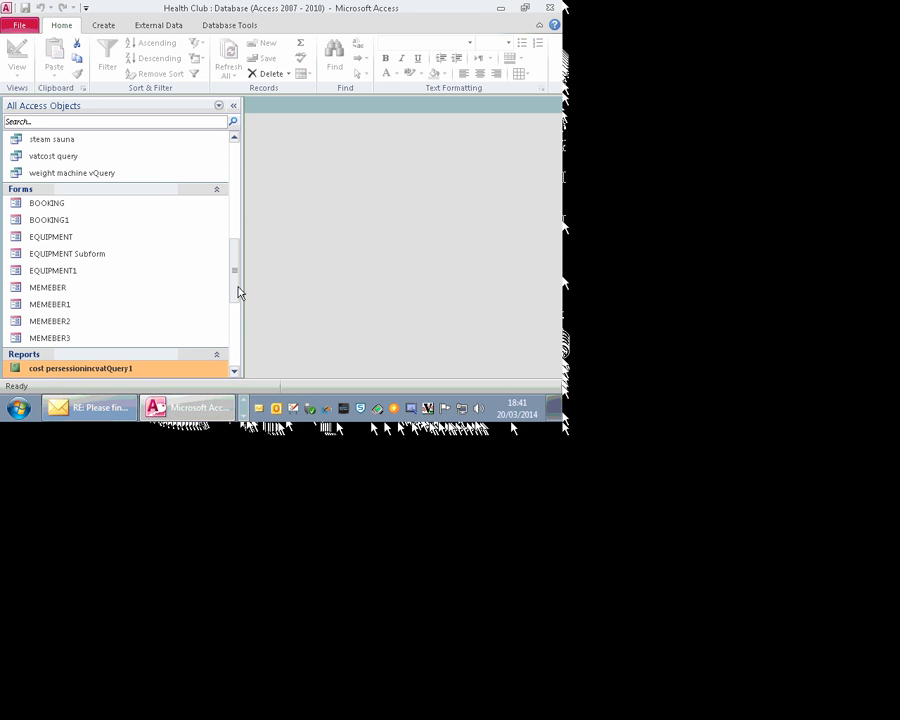
pyautogui.click(245, 403)
pyautogui.click(245, 403)
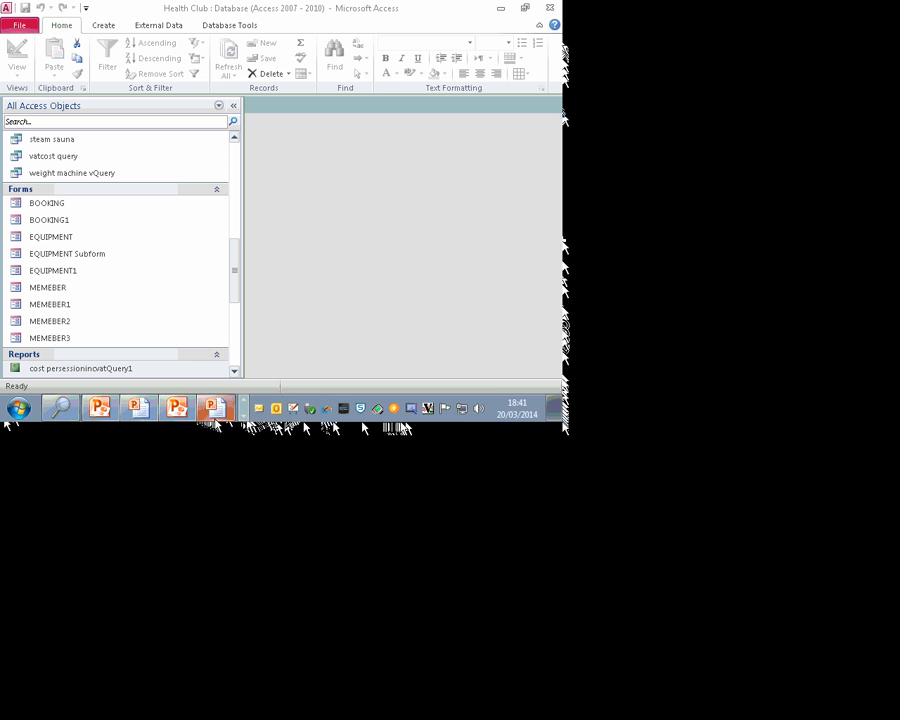
pyautogui.click(244, 415)
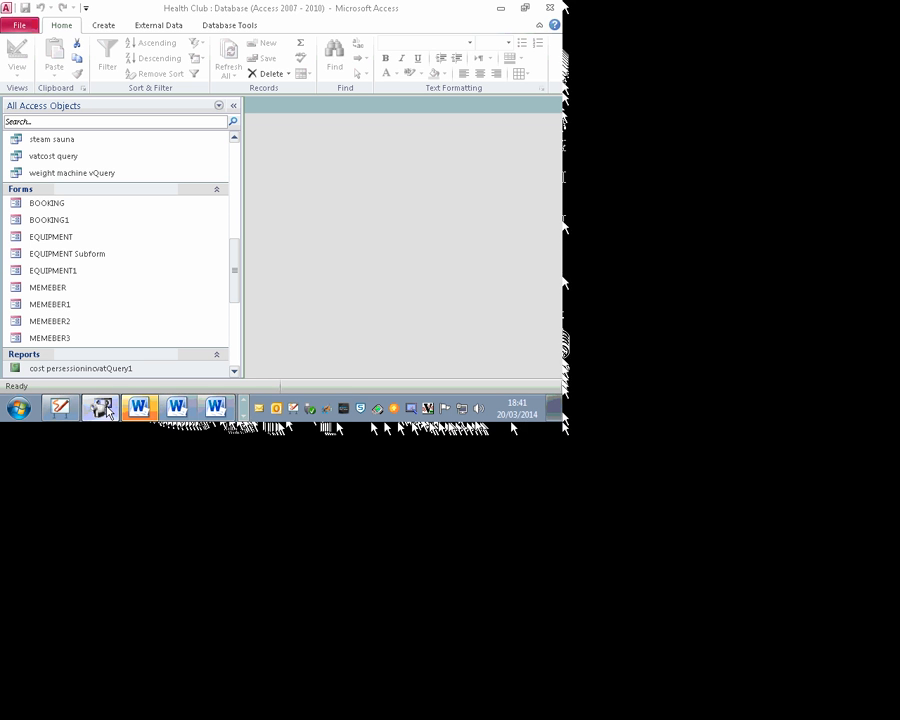
pyautogui.click(108, 408)
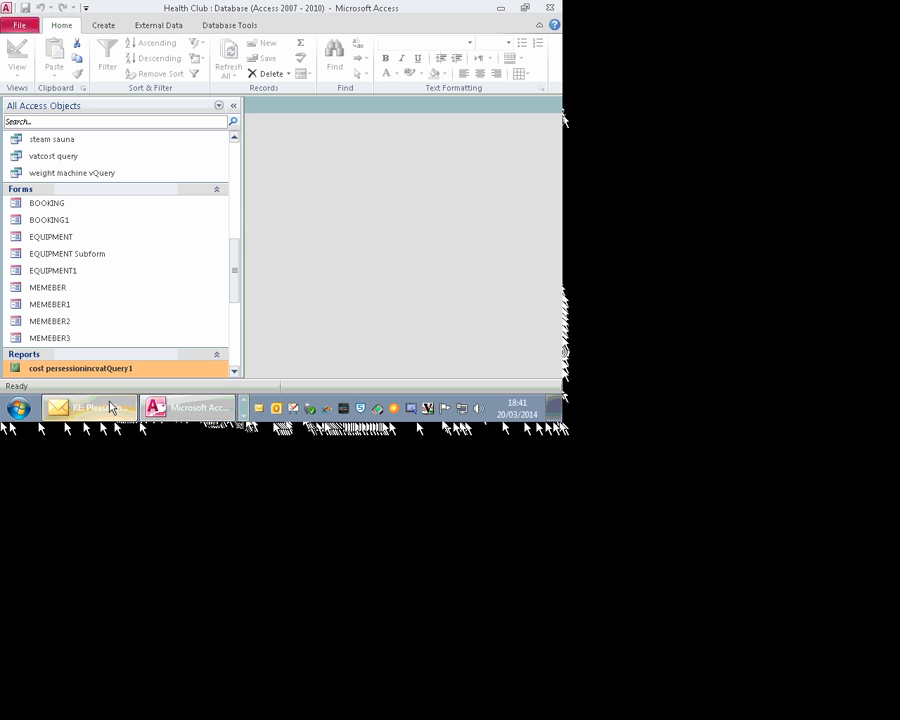
pyautogui.click(244, 402)
pyautogui.click(244, 402)
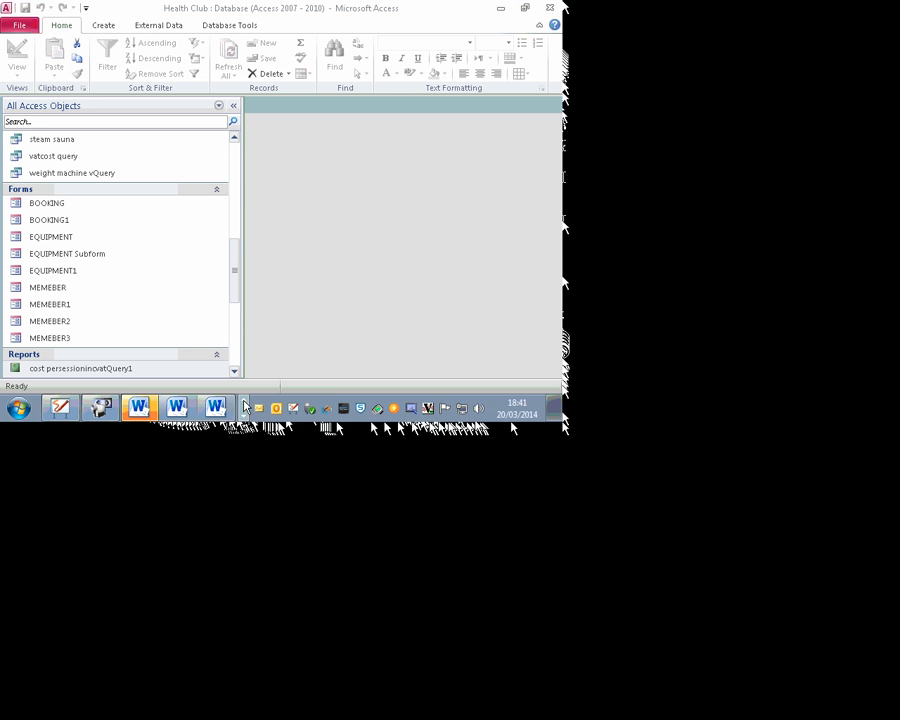
# View the email with the lesson links and resources, and switch to the Steps in Query Design slide in PowerPoint
pyautogui.click(117, 408)
pyautogui.click(117, 408)
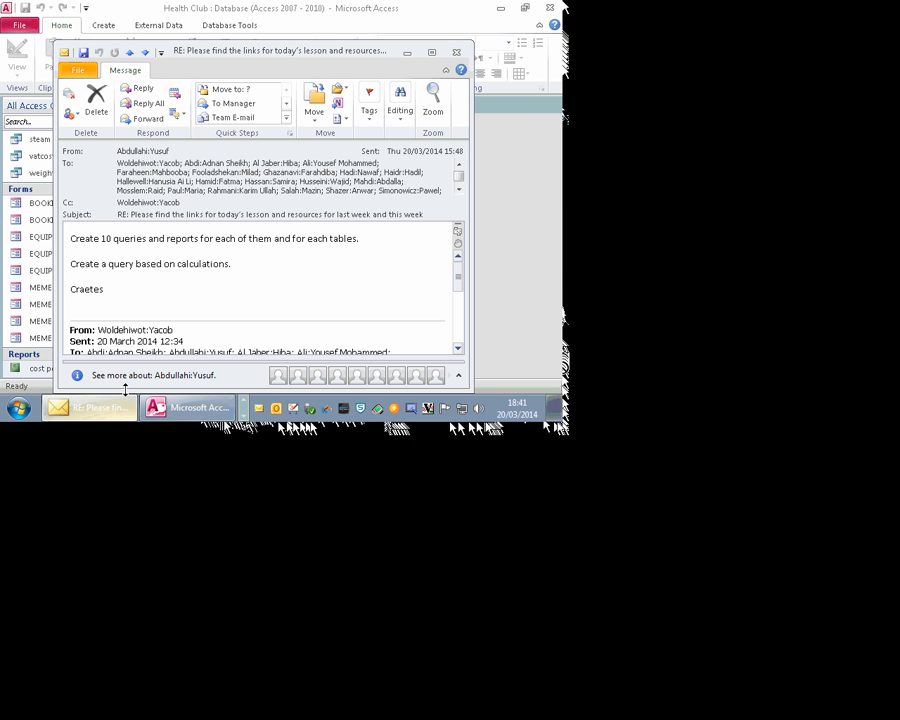
pyautogui.hotkey('alt', 'Tab')
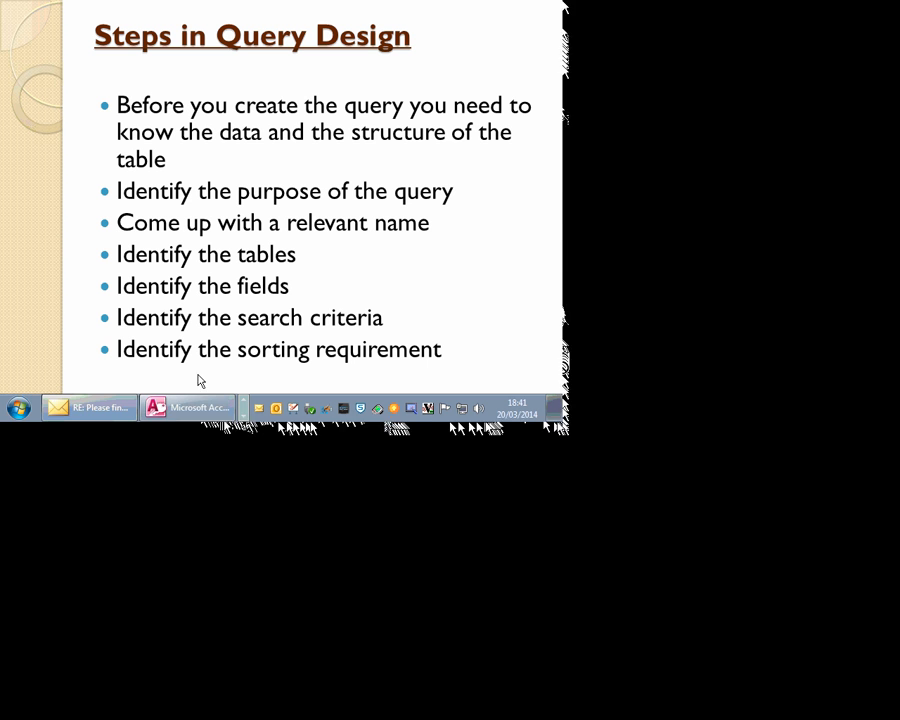
# Look through the running programs again and show the Useful Websites slide full screen in PowerPoint
pyautogui.click(242, 403)
pyautogui.click(242, 403)
pyautogui.click(242, 403)
pyautogui.click(243, 411)
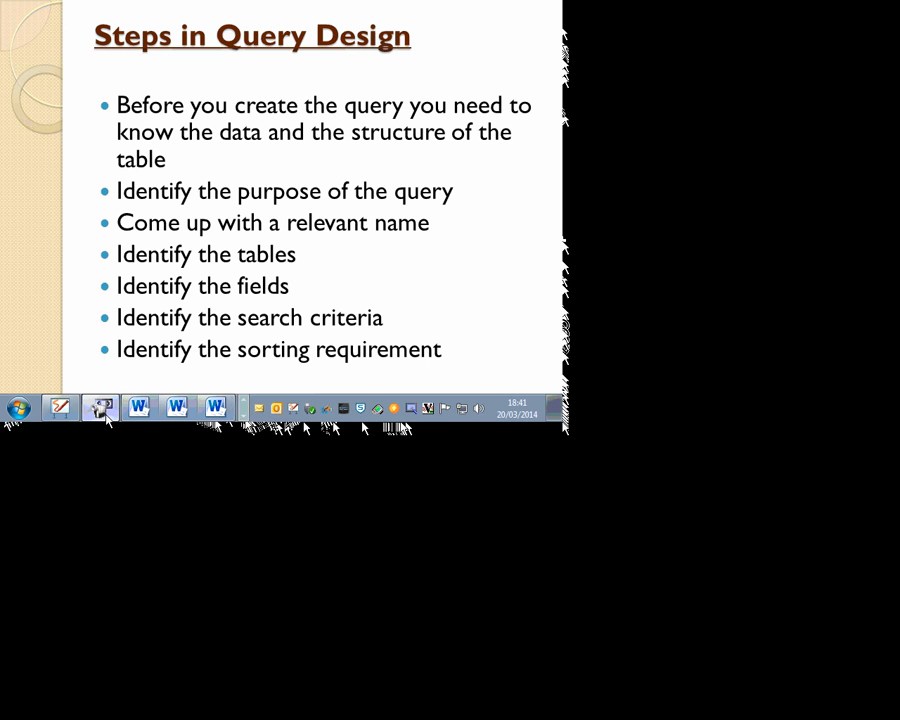
pyautogui.click(106, 414)
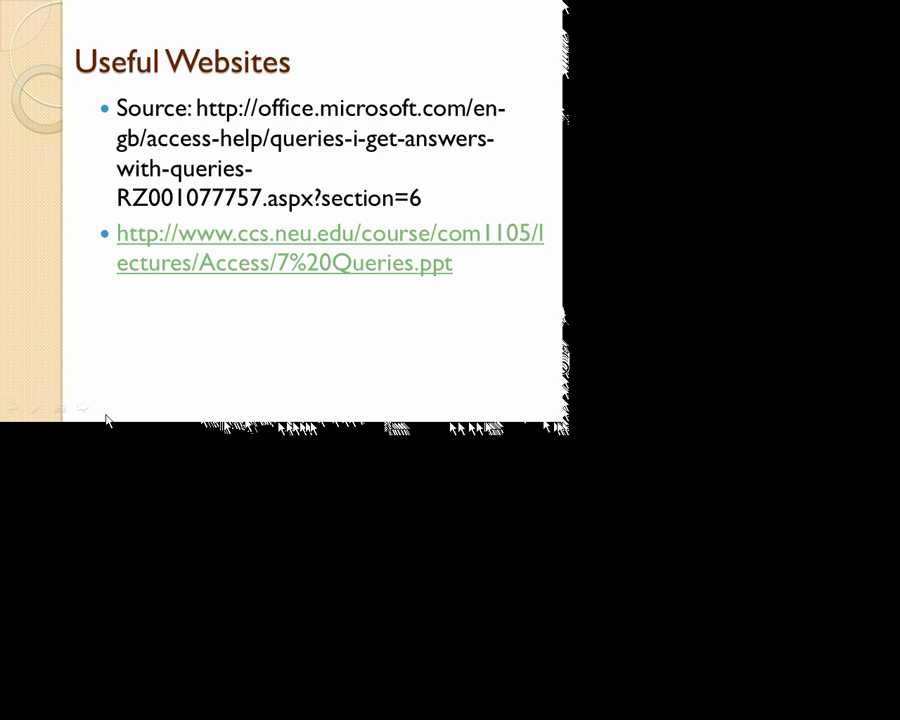